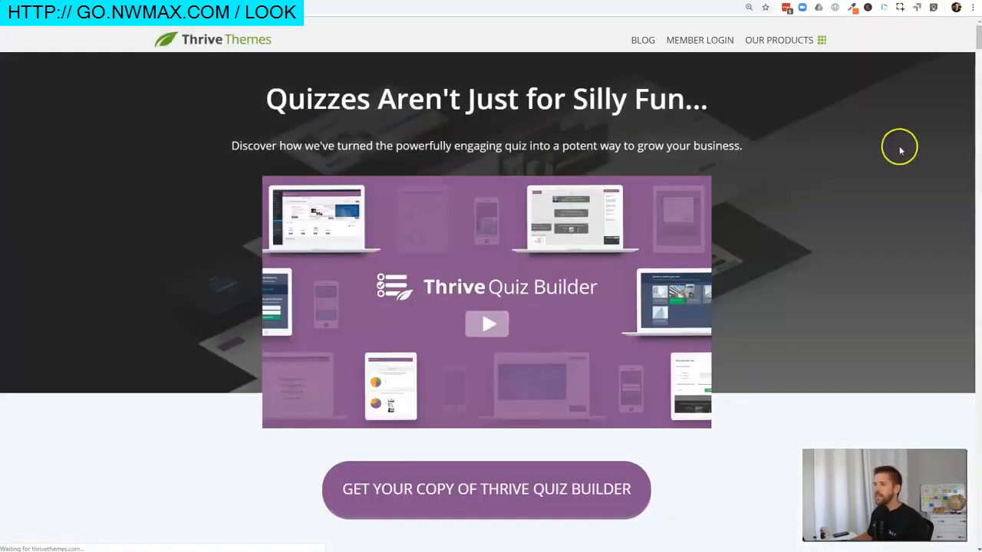
# Step: Look over the quiz plugin's sales page and the Segmentation Funnel diagram
pyautogui.moveTo(978, 37); pyautogui.dragTo(975, 198)
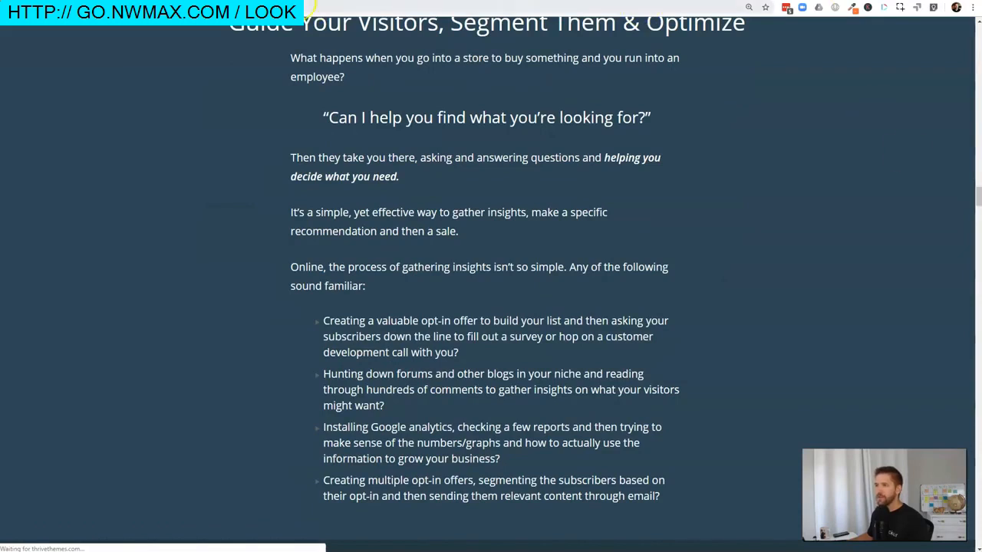
pyautogui.click(384, 0)
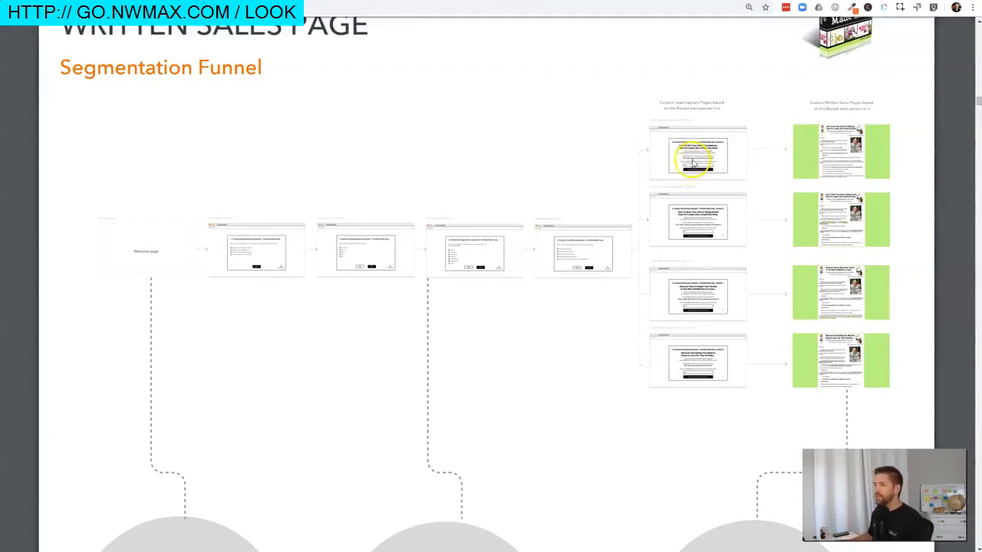
pyautogui.moveTo(421, 51)
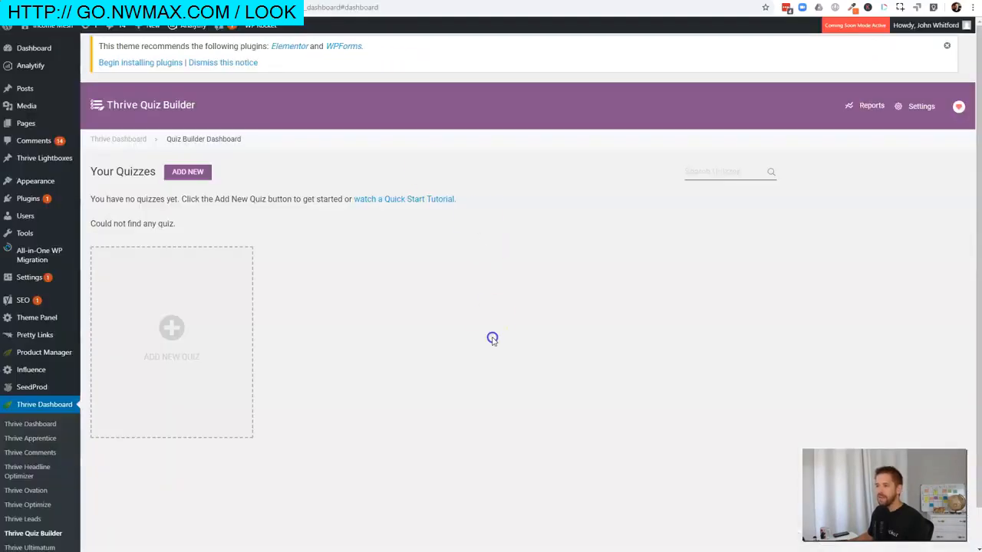
# Step: Create a new quiz from the List building template and name it "Bucket Segmentation"
pyautogui.click(165, 328)
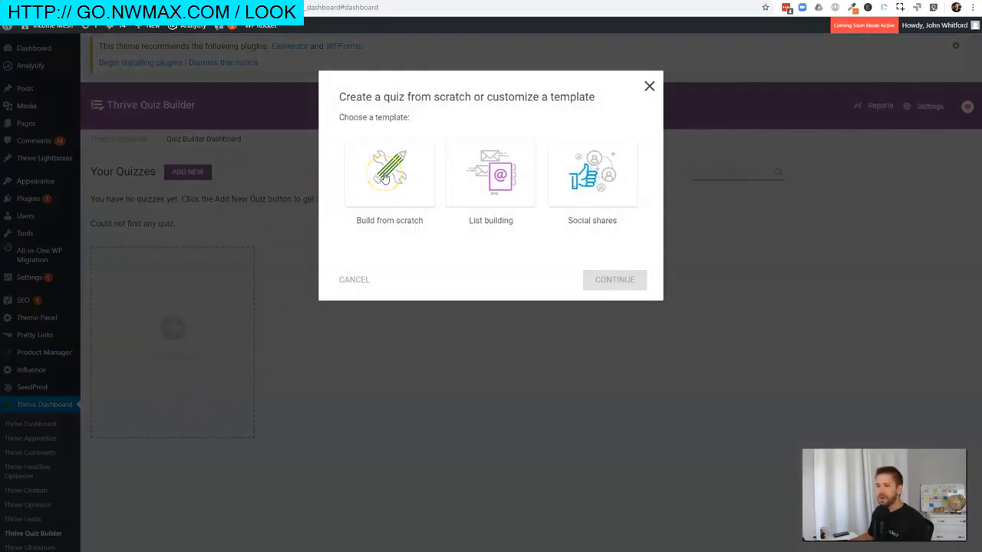
pyautogui.click(497, 183)
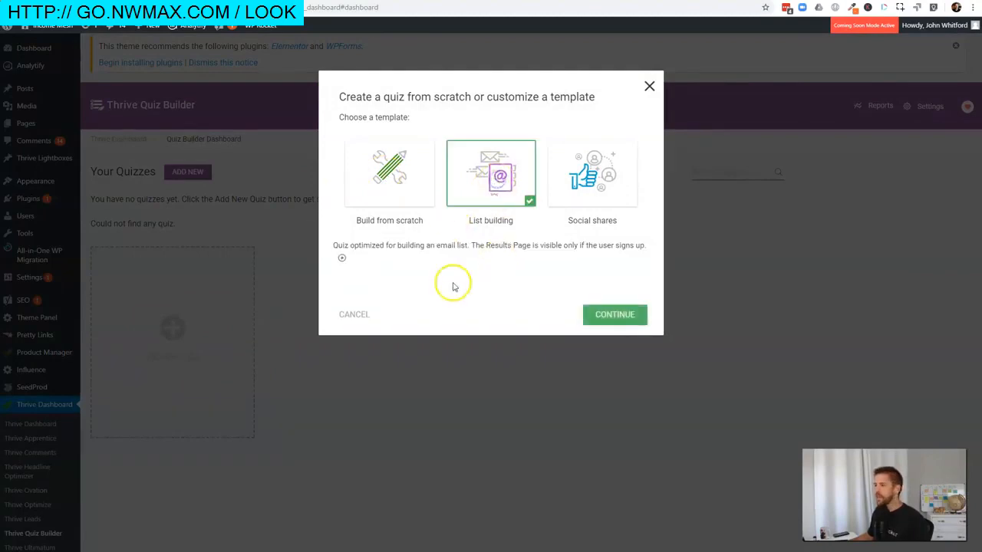
pyautogui.click(616, 315)
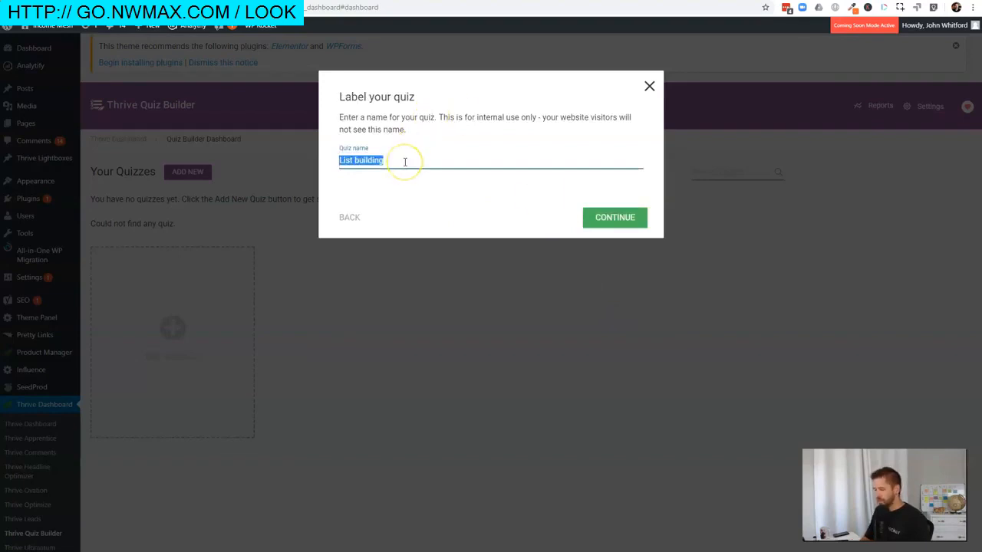
pyautogui.write('Bucket Segmentation')
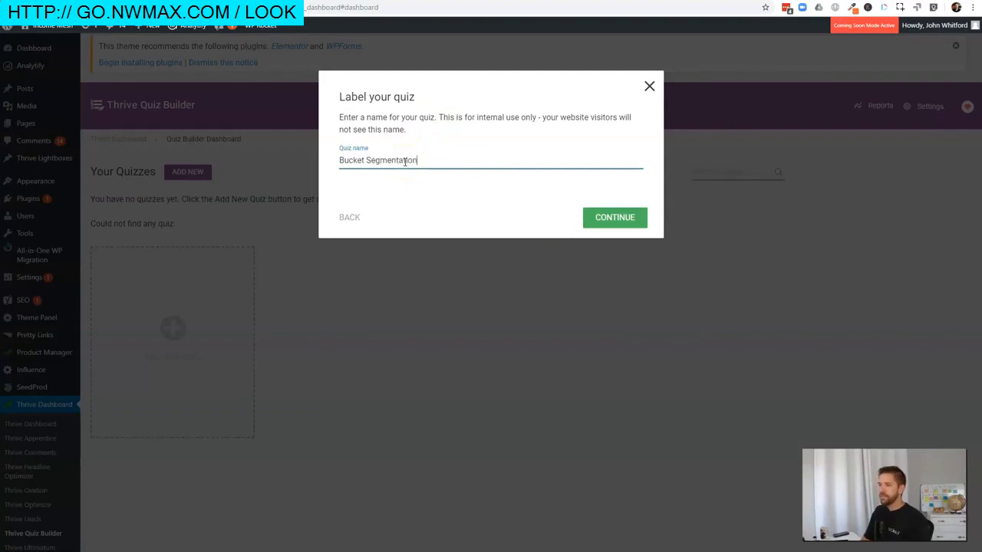
pyautogui.click(607, 219)
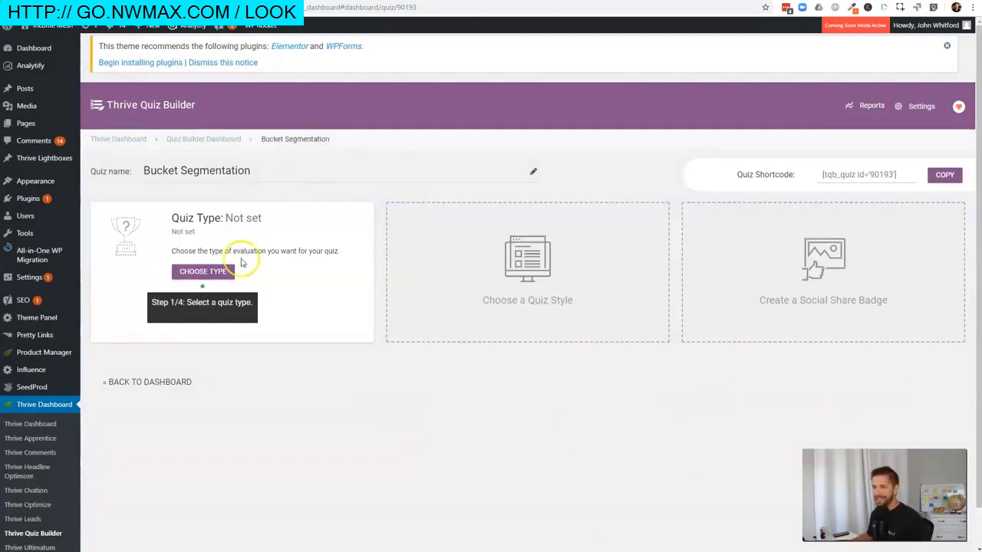
pyautogui.click(219, 272)
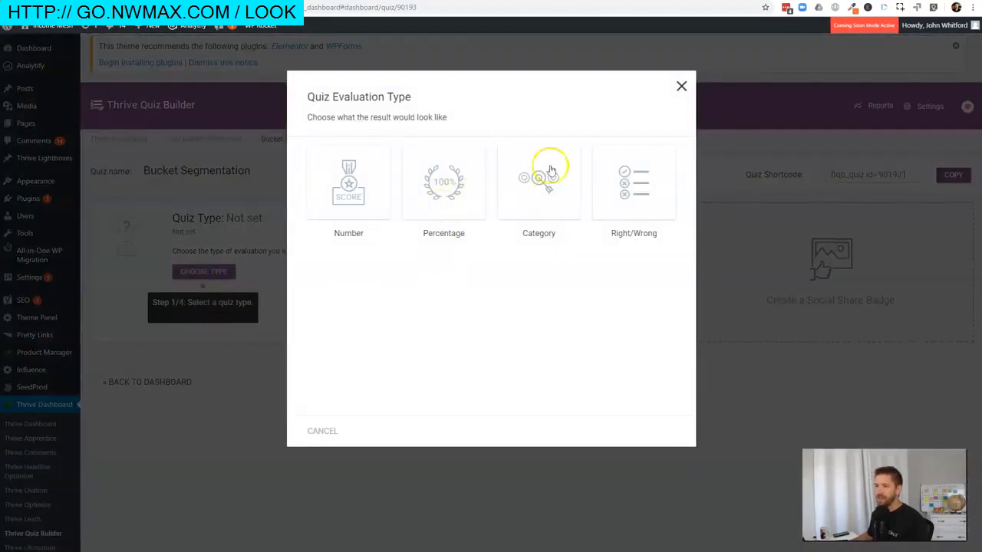
pyautogui.click(681, 86)
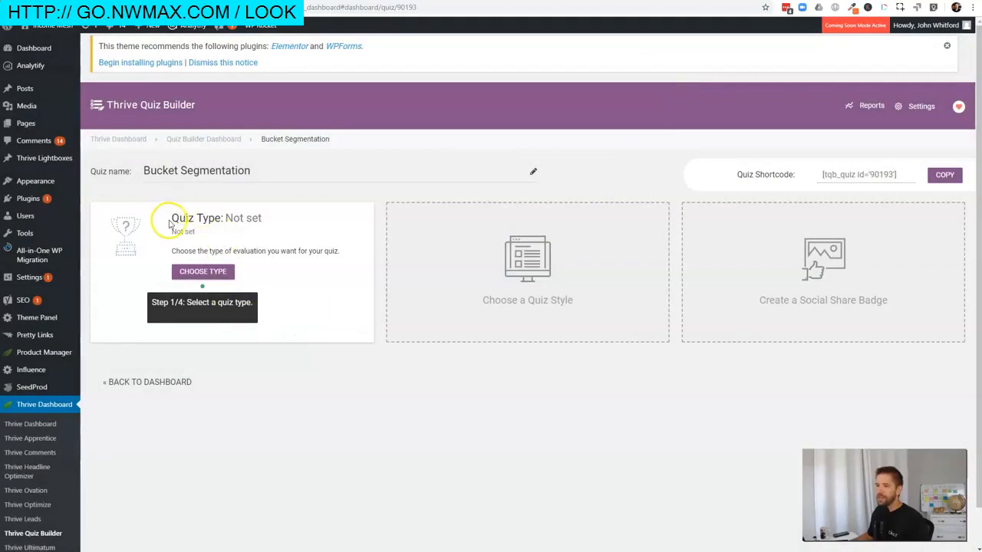
pyautogui.moveTo(170, 220); pyautogui.dragTo(241, 220)
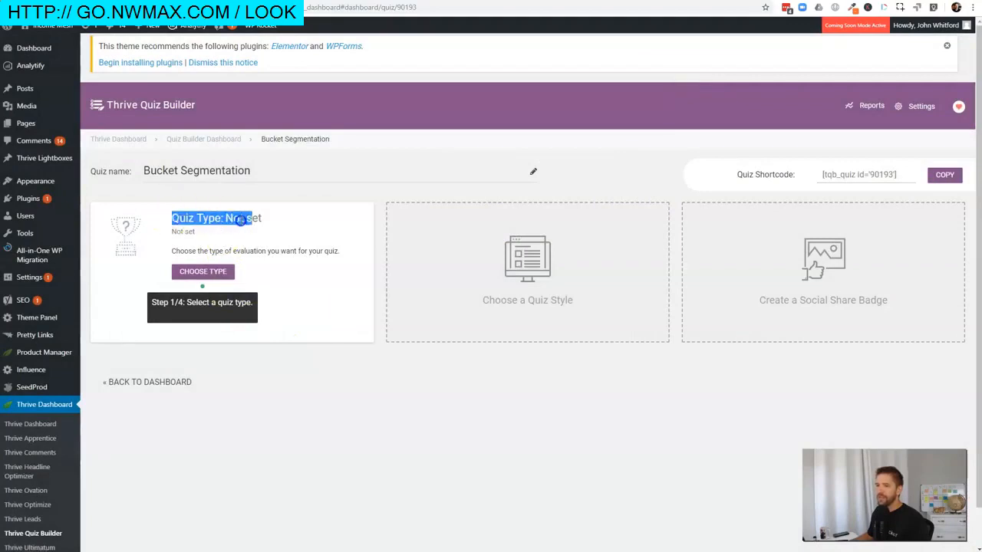
pyautogui.click(285, 222)
# Step: Choose Category as the quiz evaluation type and continue to its settings
pyautogui.click(201, 275)
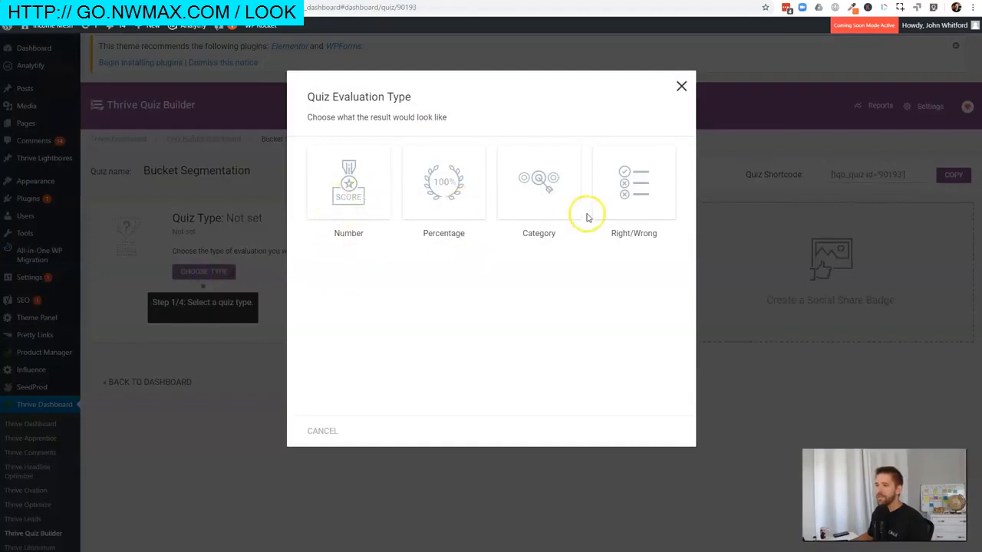
pyautogui.click(386, 196)
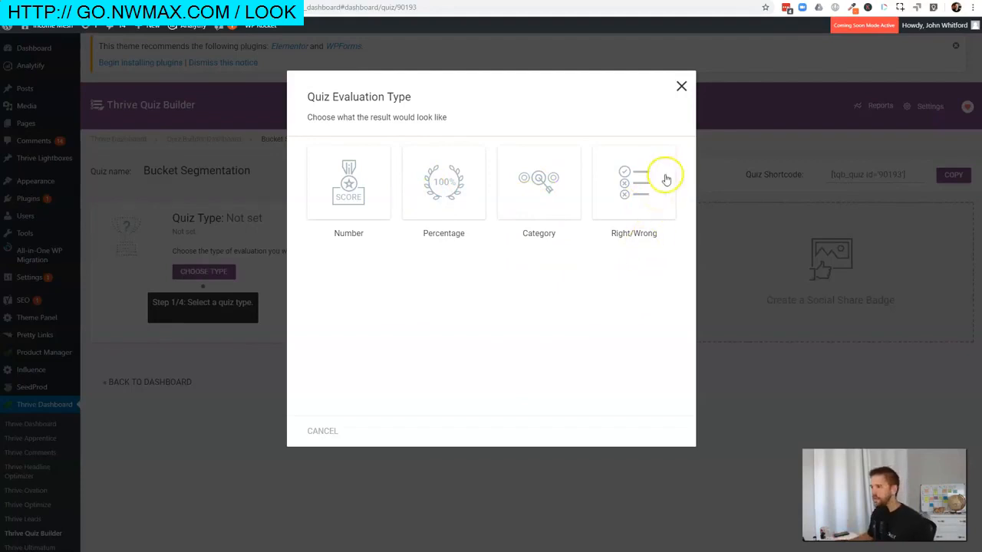
pyautogui.click(539, 189)
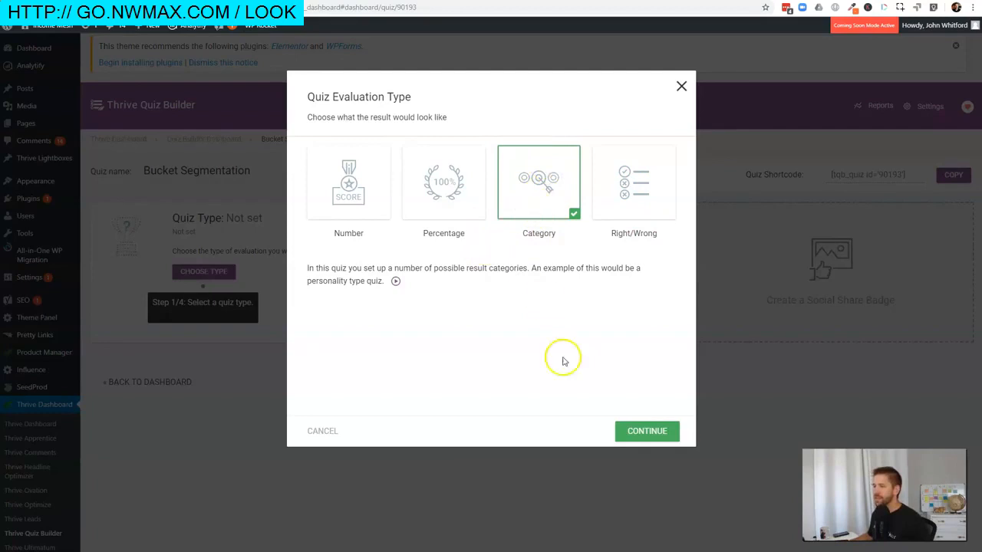
pyautogui.click(639, 435)
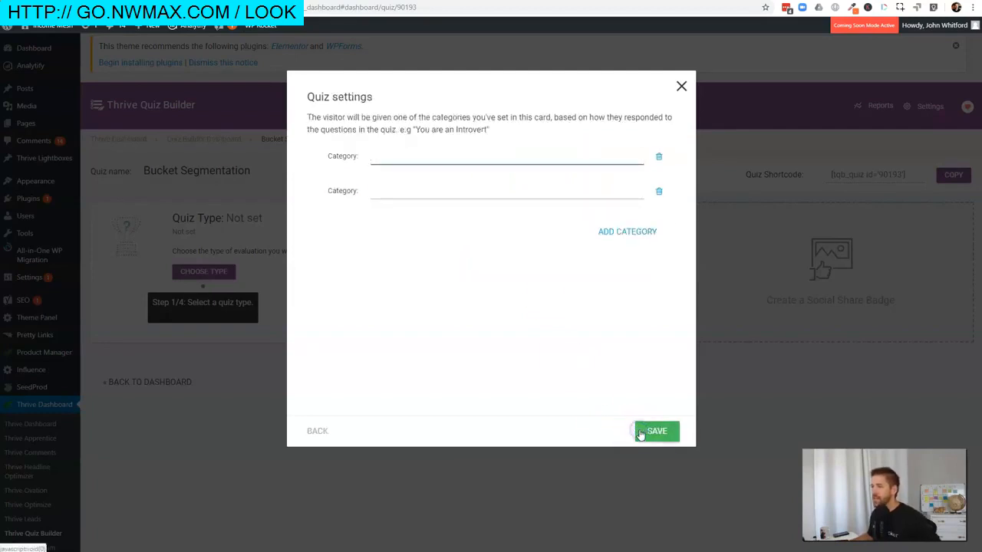
# Step: Define three result categories, "Youtube Ads", "Facebook Ads" and "LinkedIn Ads", and save the quiz settings
pyautogui.click(434, 156)
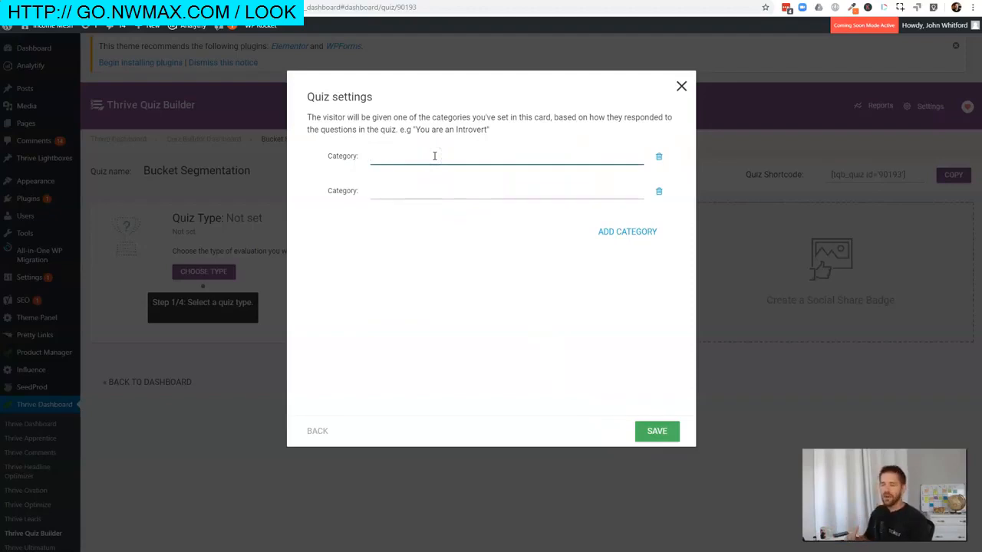
pyautogui.write('Youtube Ads')
pyautogui.press('Tab')
pyautogui.write('Fac')
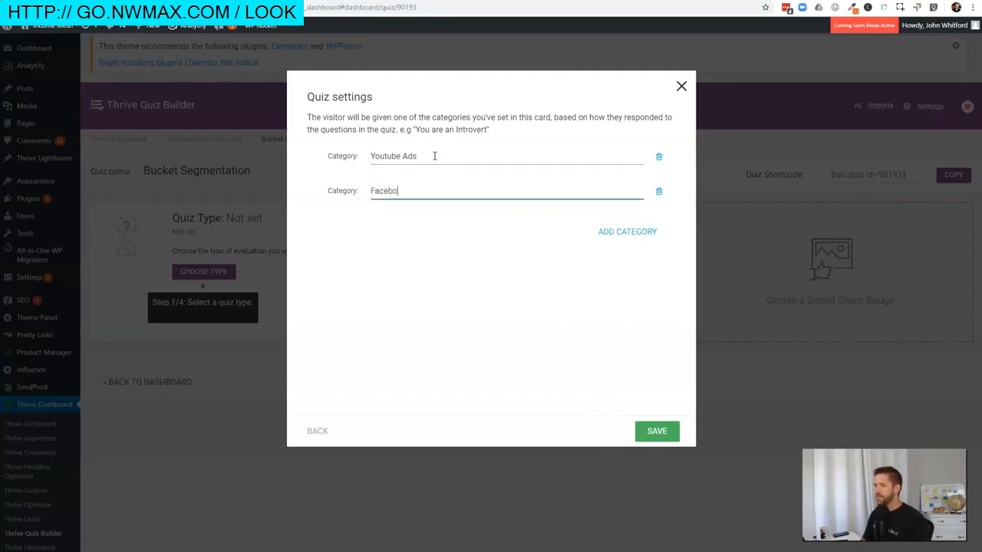
pyautogui.click(627, 231)
pyautogui.click(382, 219)
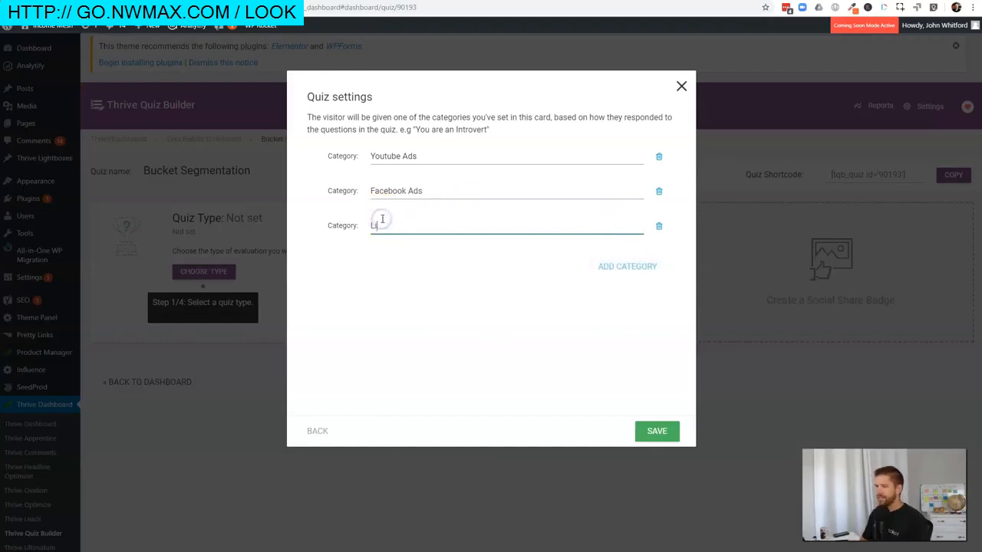
pyautogui.click(475, 274)
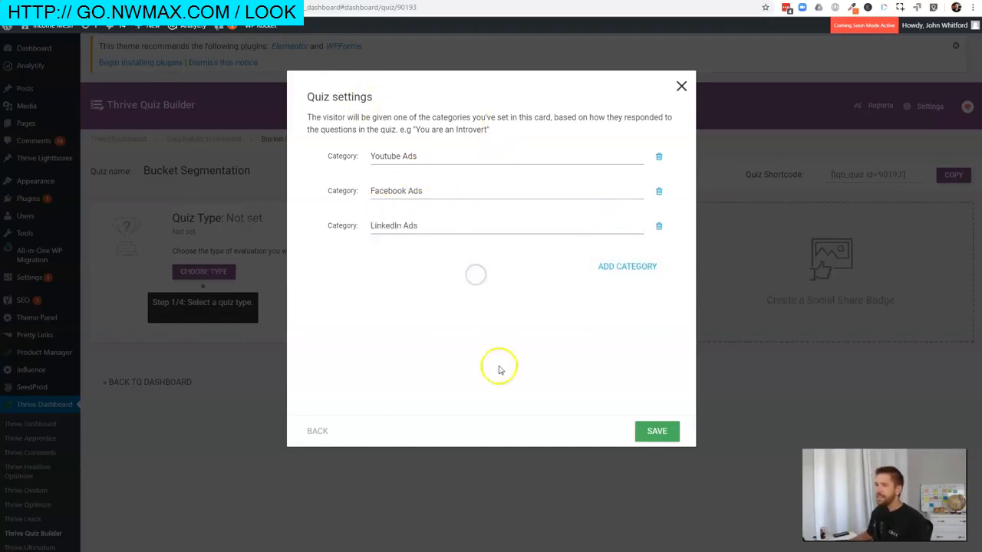
pyautogui.click(660, 430)
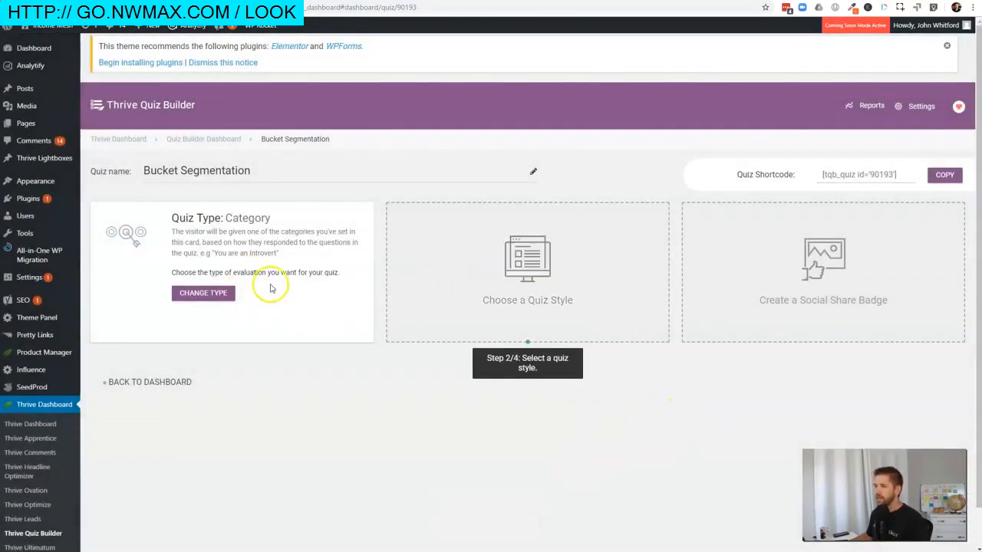
# Step: Browse the available quiz styles and apply the Light Blue Quiz style
pyautogui.click(522, 278)
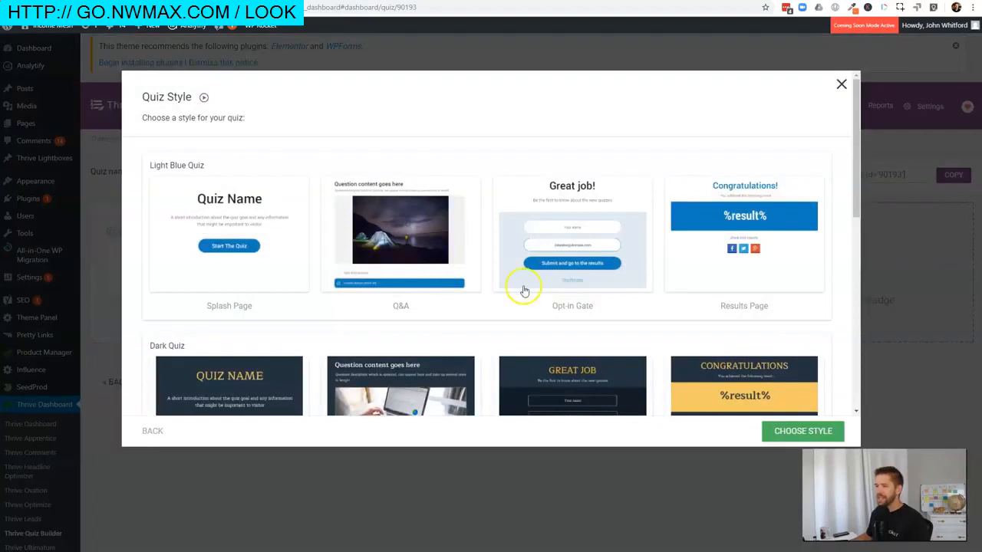
pyautogui.scroll(-6, 543, 285)
pyautogui.scroll(8, 533, 326)
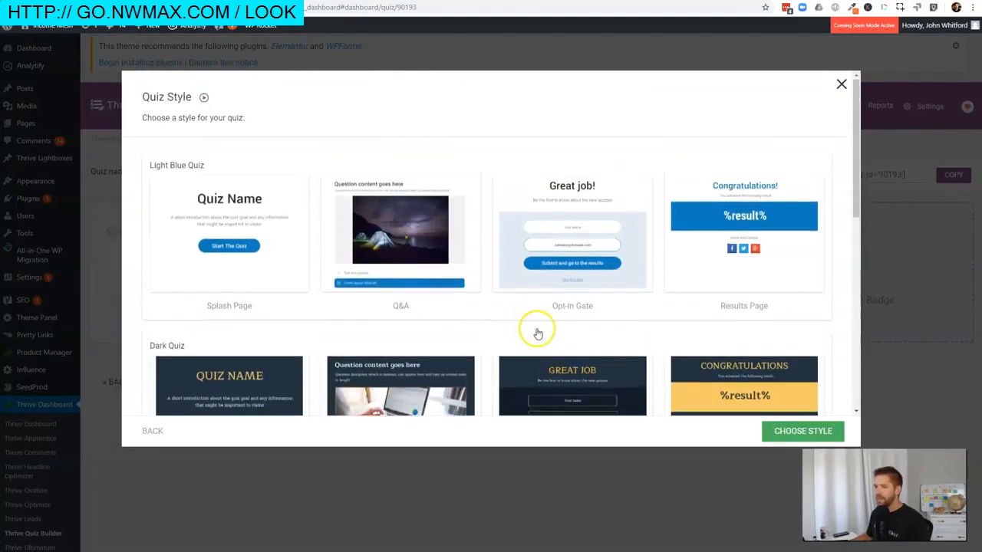
pyautogui.click(253, 235)
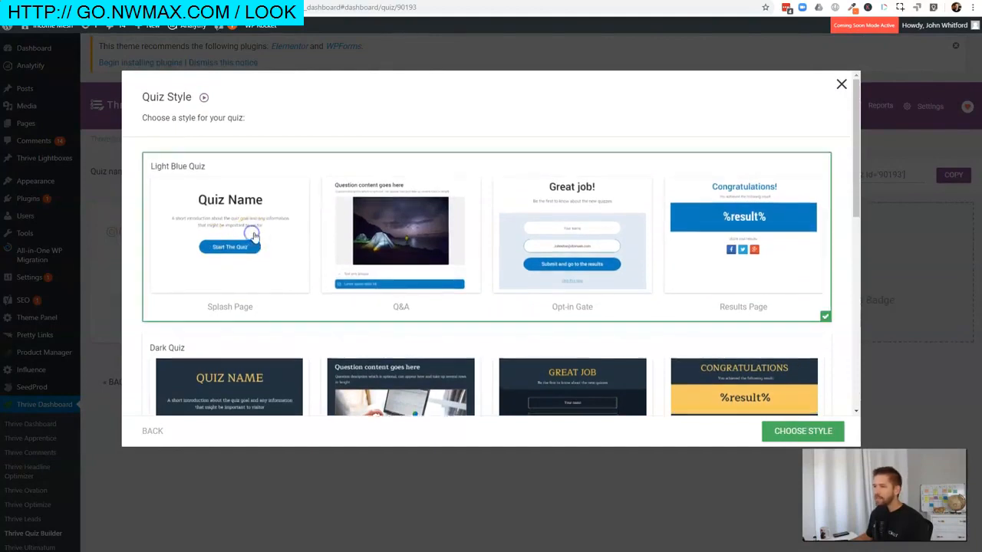
pyautogui.click(805, 432)
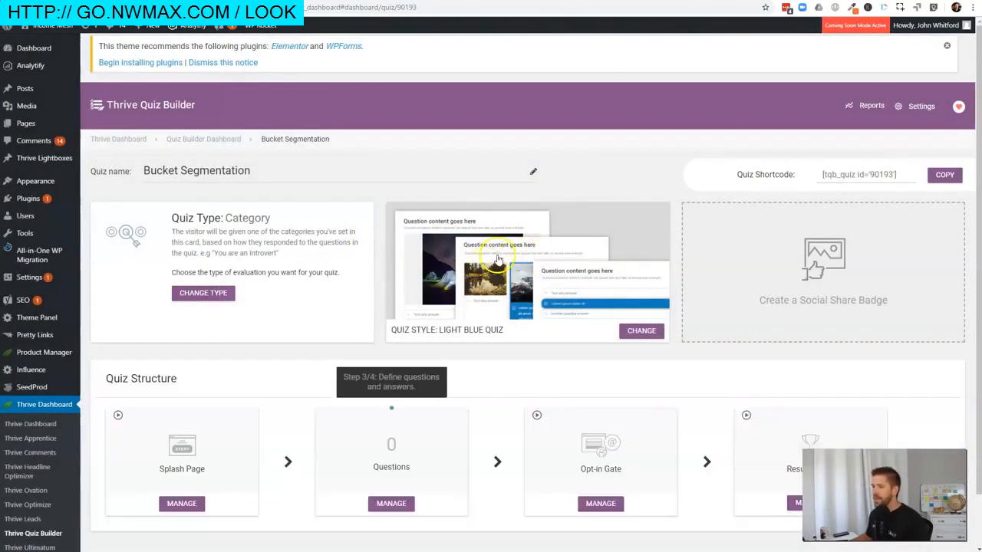
# Step: Open the design of the quiz's First Splash Page variation for editing
pyautogui.scroll(-2, 497, 261)
pyautogui.scroll(-2, 497, 261)
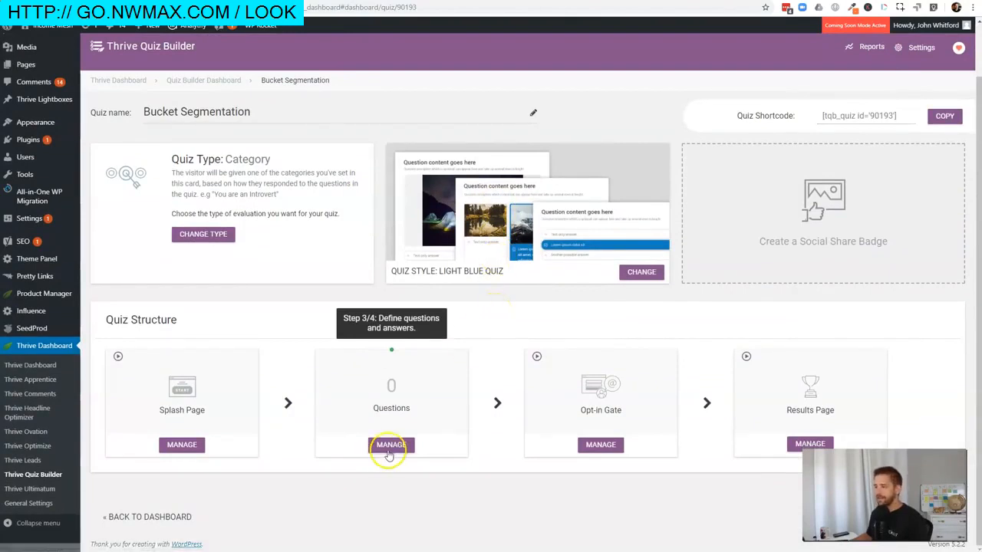
pyautogui.click(177, 450)
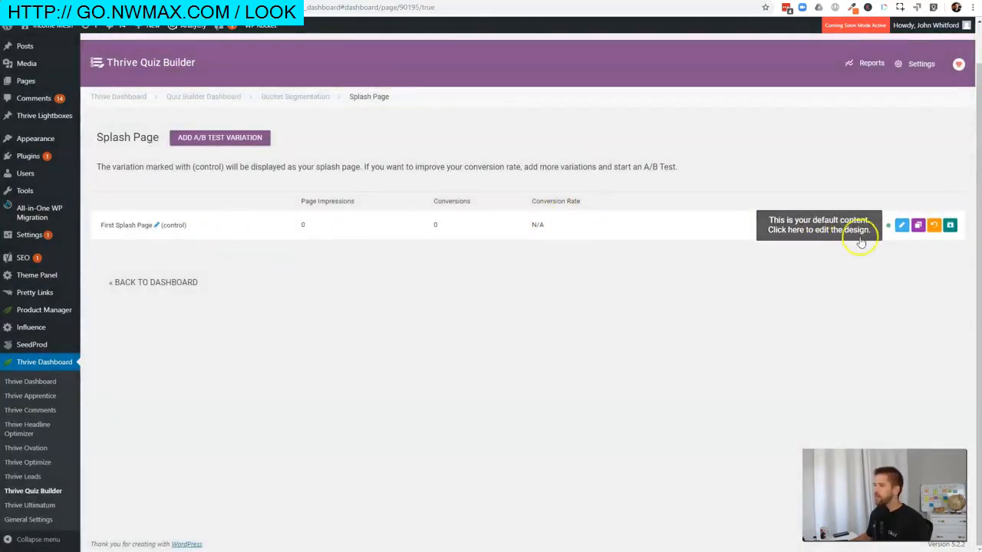
pyautogui.click(900, 224)
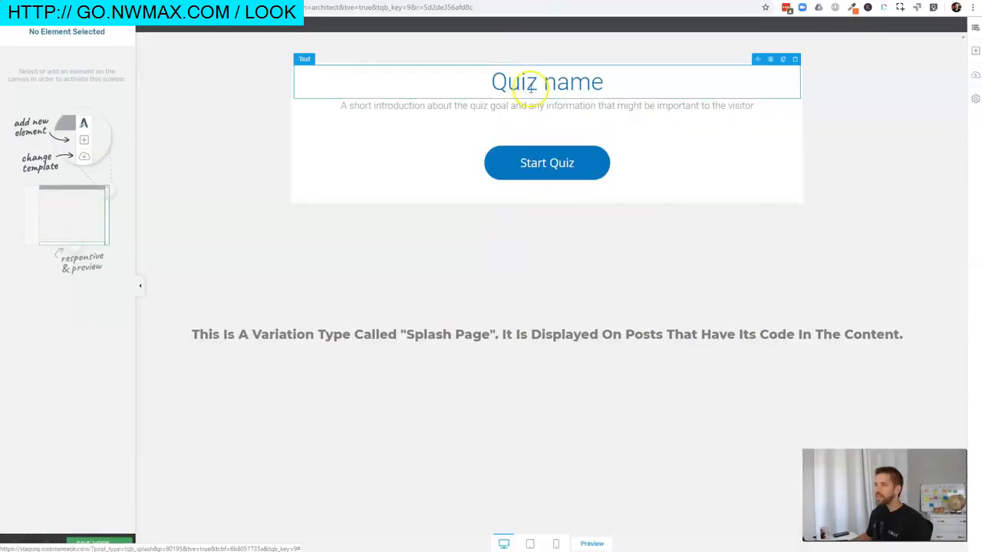
# Step: Replace the splash page's "Quiz name" heading with "What type of Advertiser Are You?"
pyautogui.tripleClick(549, 82)
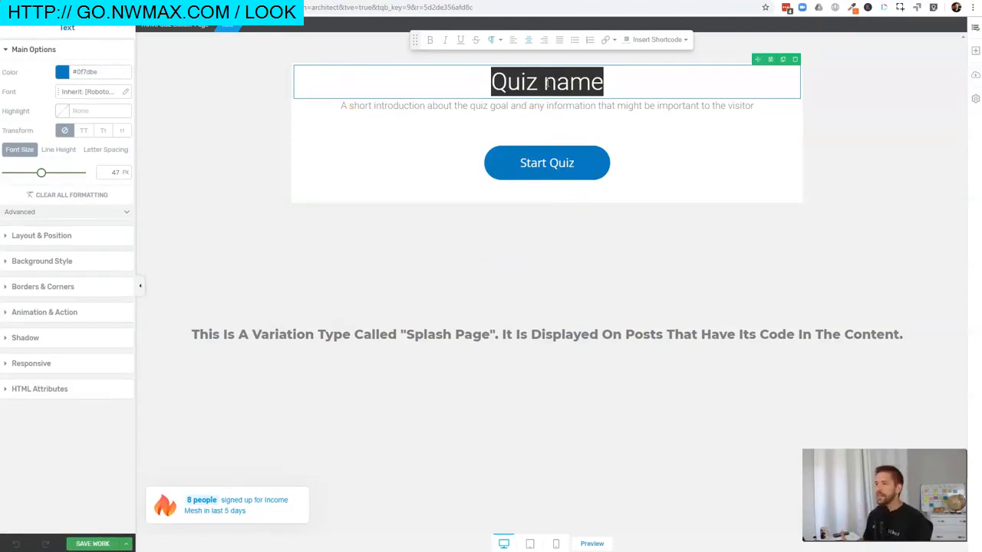
pyautogui.write('What type of Ad')
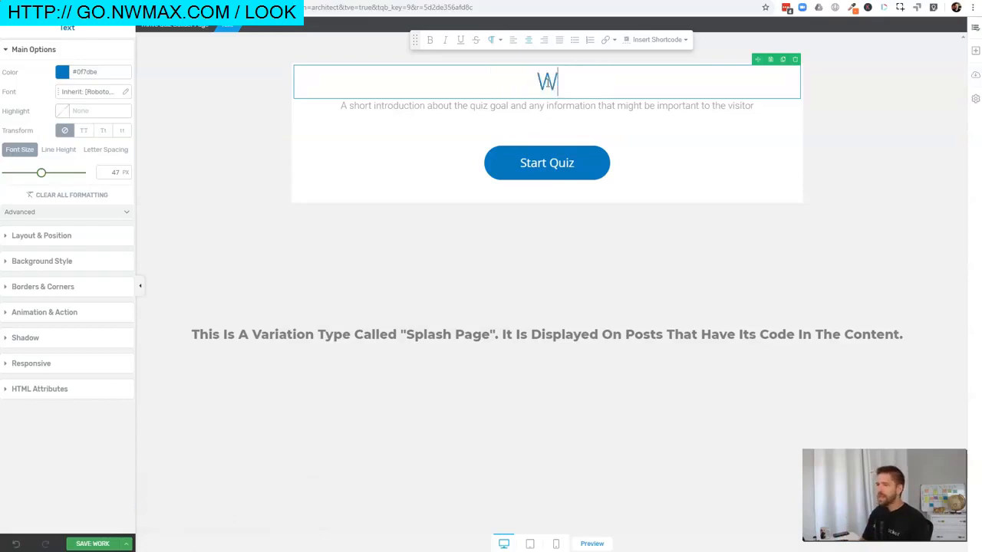
pyautogui.write('vert')
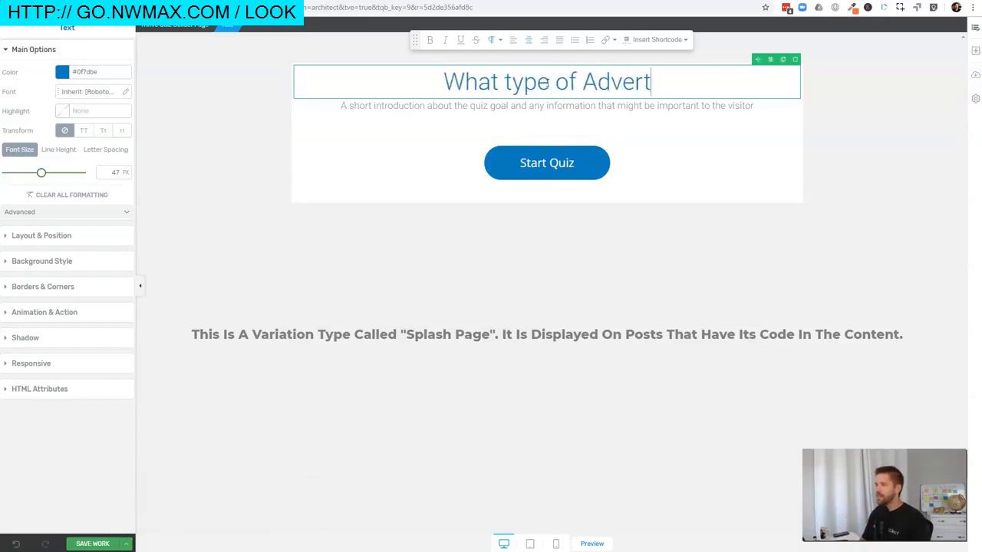
pyautogui.click(752, 187)
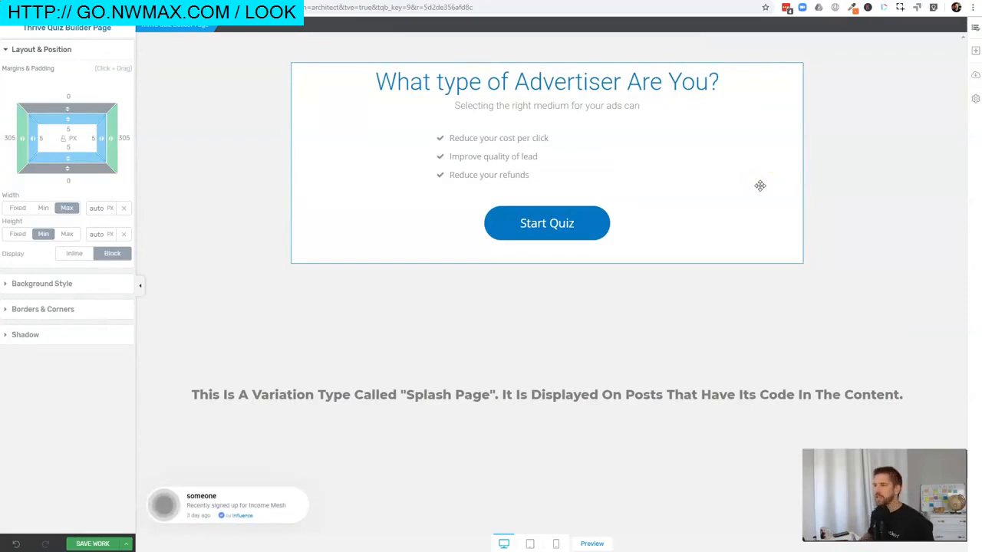
pyautogui.click(657, 81)
pyautogui.click(566, 105)
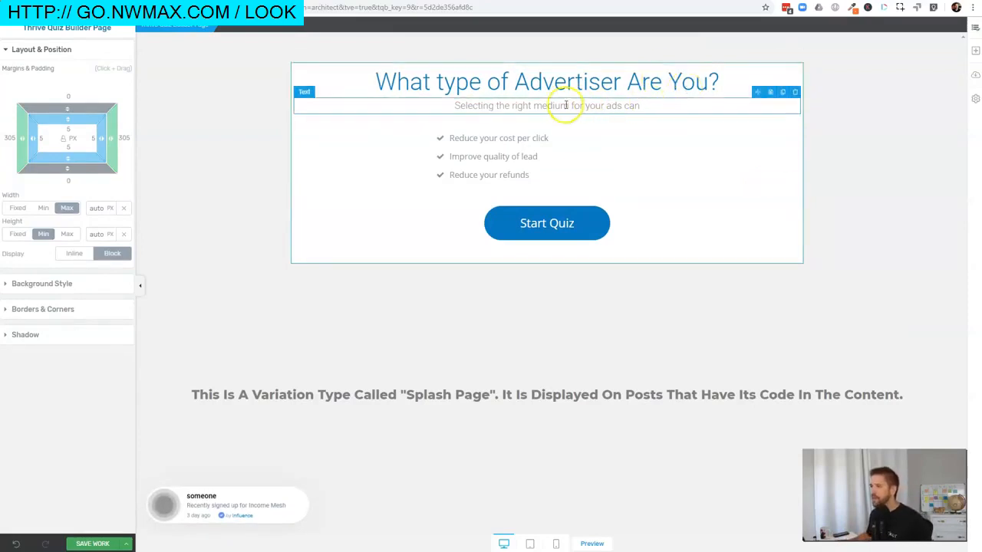
# Step: Shift the benefits checklist slightly to the right so it sits more centrally above the Start Quiz button
pyautogui.click(611, 148)
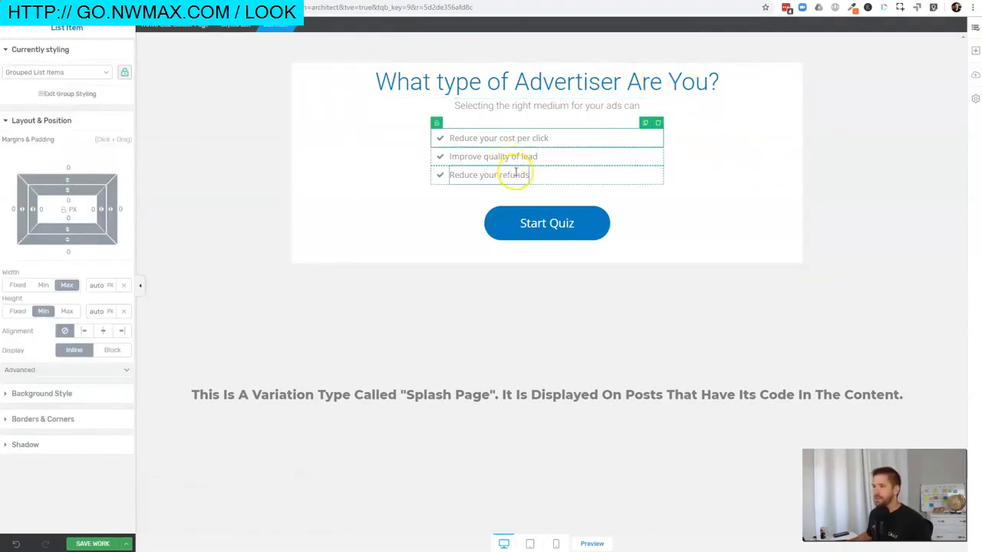
pyautogui.click(234, 25)
pyautogui.moveTo(96, 265); pyautogui.dragTo(92, 339)
pyautogui.click(574, 323)
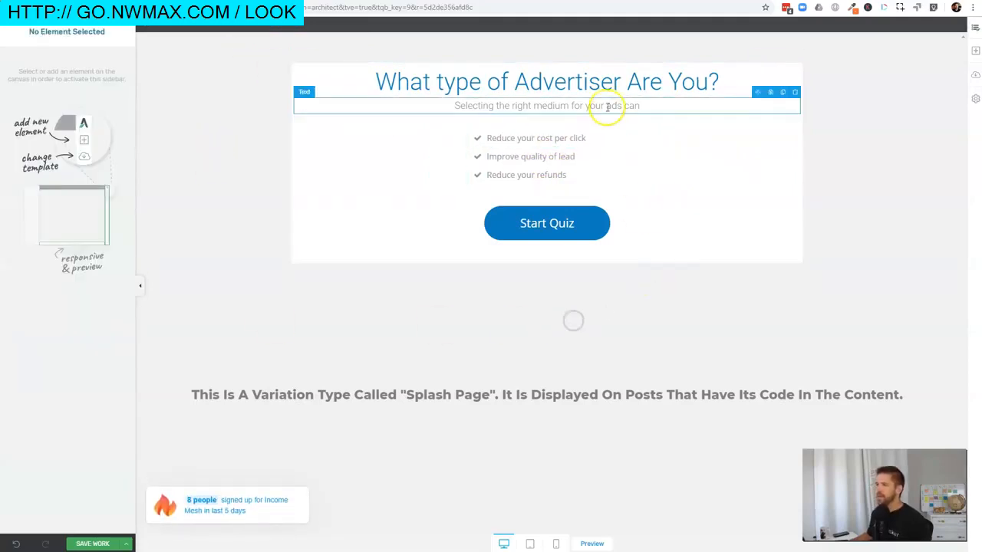
# Step: Save and exit the splash page design, and return to the Bucket Segmentation quiz overview
pyautogui.click(605, 228)
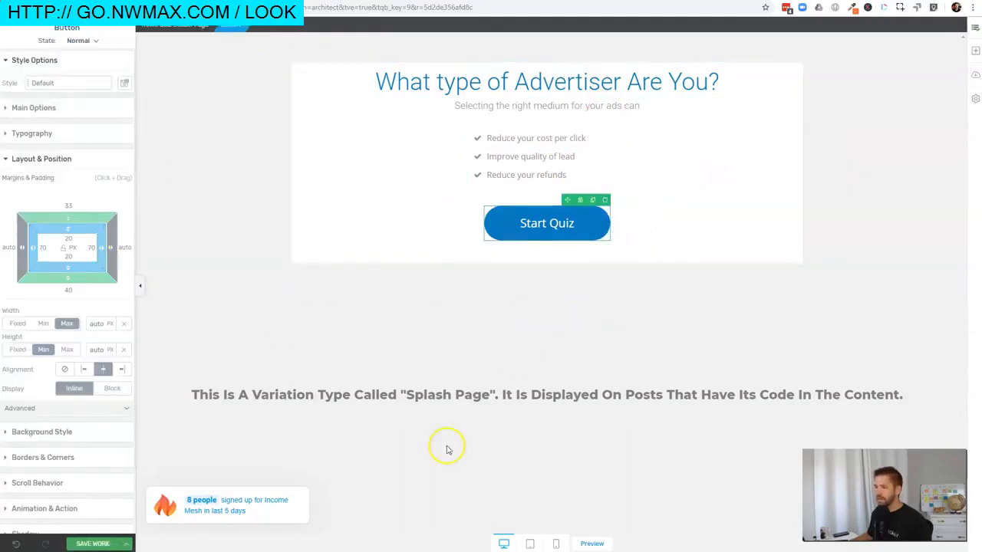
pyautogui.click(125, 545)
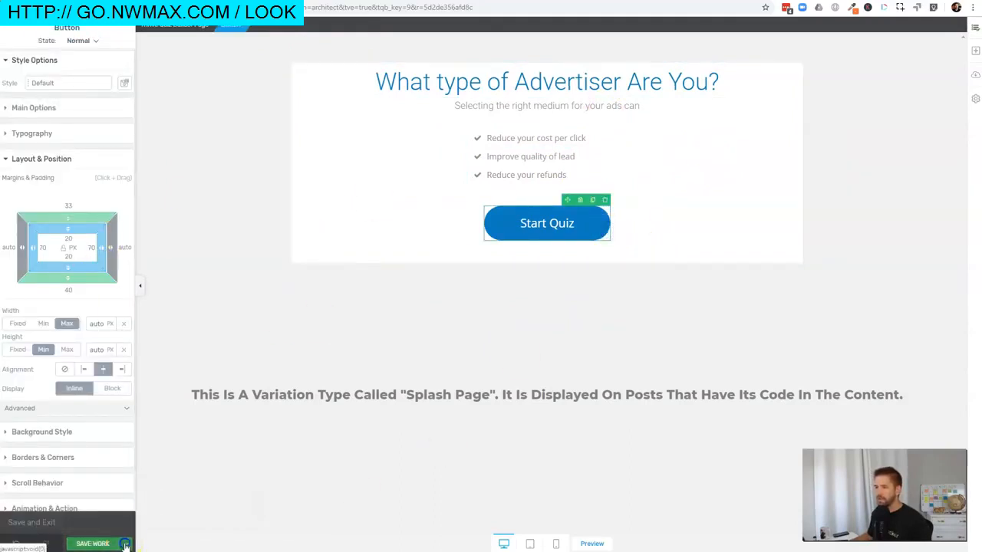
pyautogui.click(50, 526)
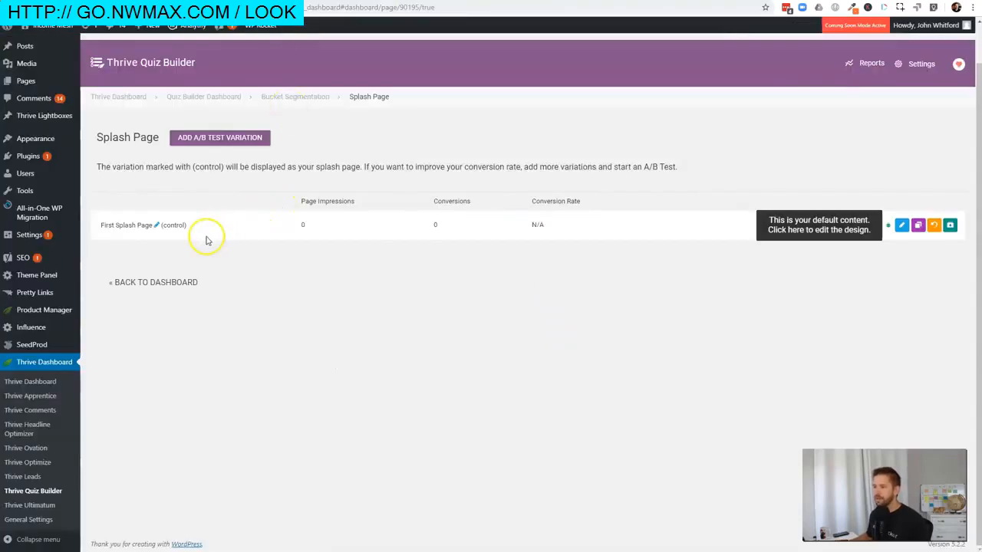
pyautogui.click(319, 104)
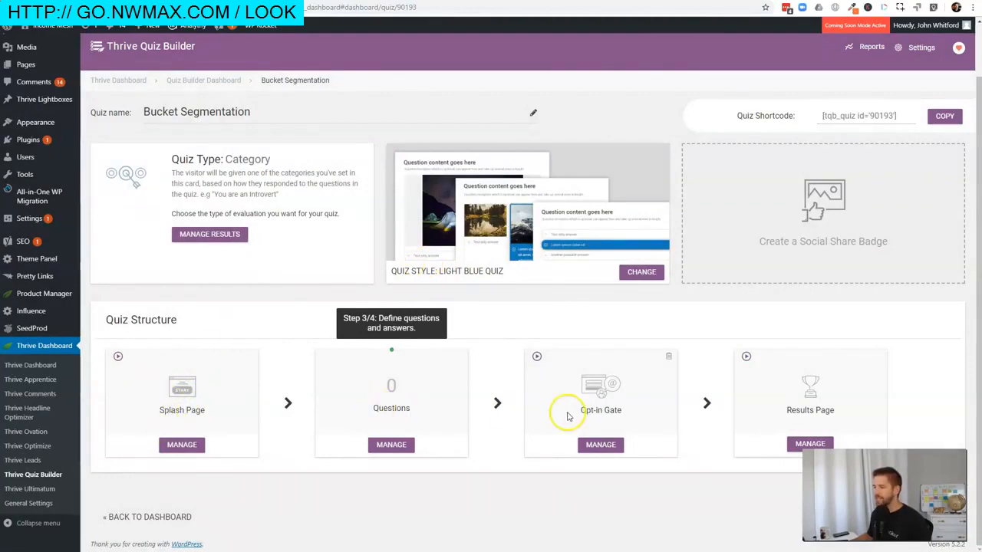
pyautogui.moveTo(581, 411); pyautogui.dragTo(633, 419)
pyautogui.click(634, 420)
pyautogui.moveTo(787, 410); pyautogui.dragTo(846, 412)
pyautogui.click(848, 412)
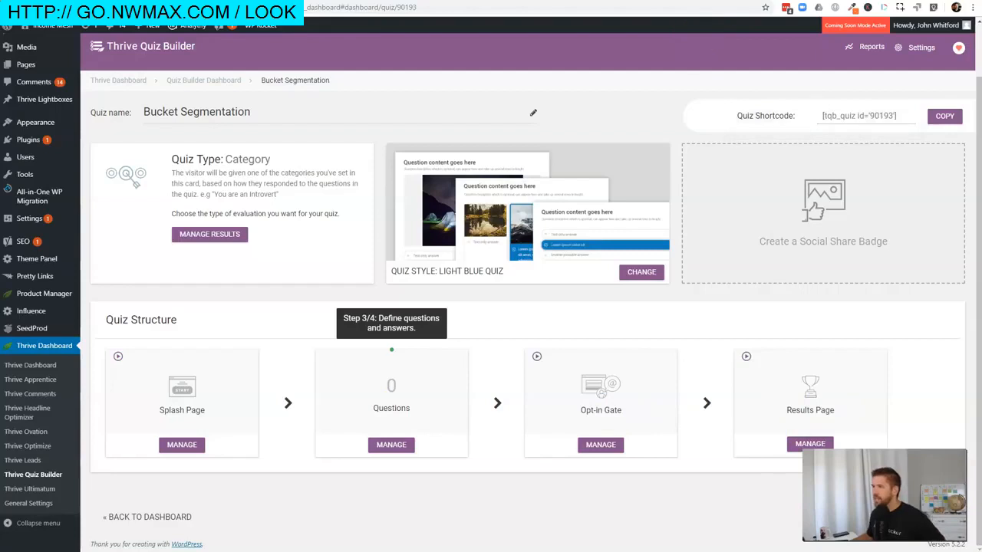
pyautogui.click(630, 1)
pyautogui.click(152, 251)
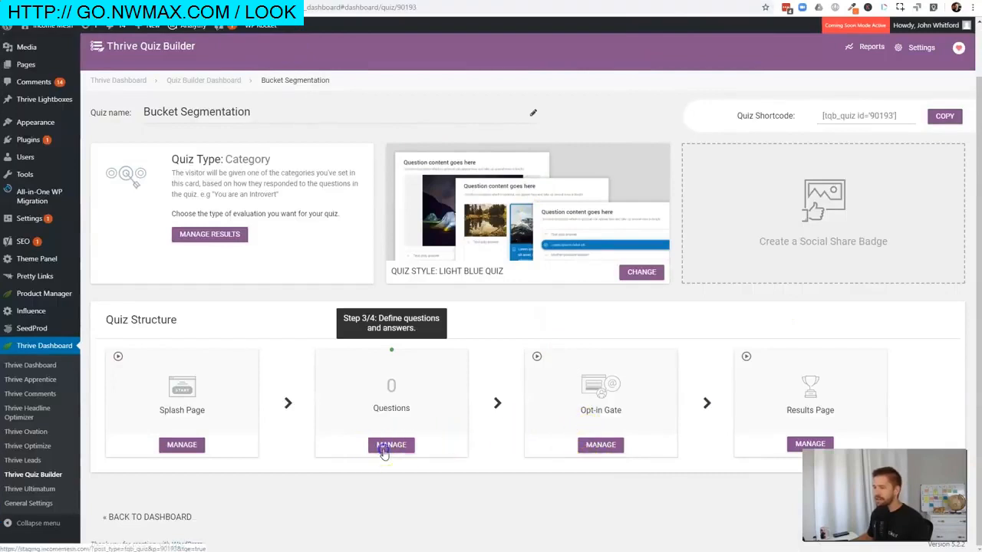
# Step: Open the quiz's question editor and add a question of the type Multiple Choice with Buttons
pyautogui.click(384, 451)
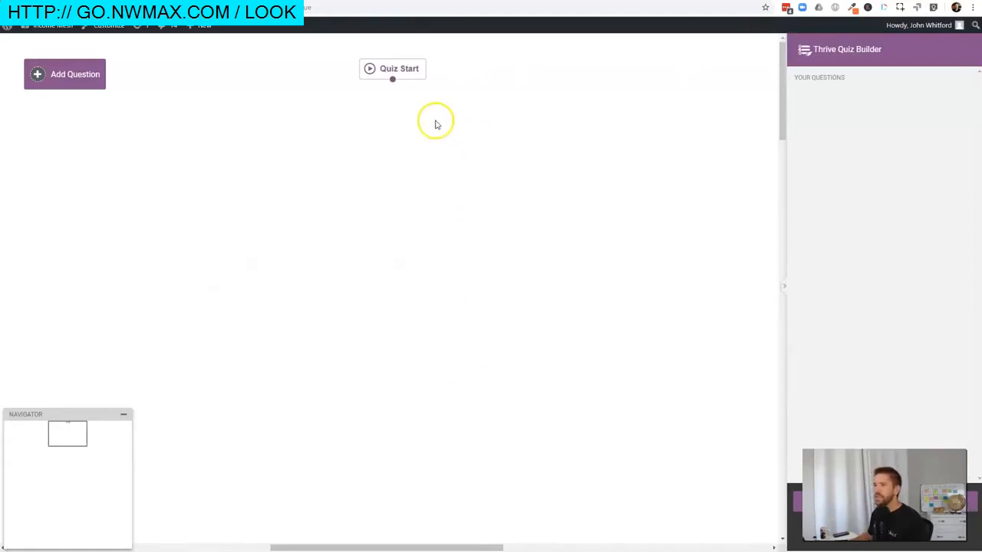
pyautogui.click(74, 73)
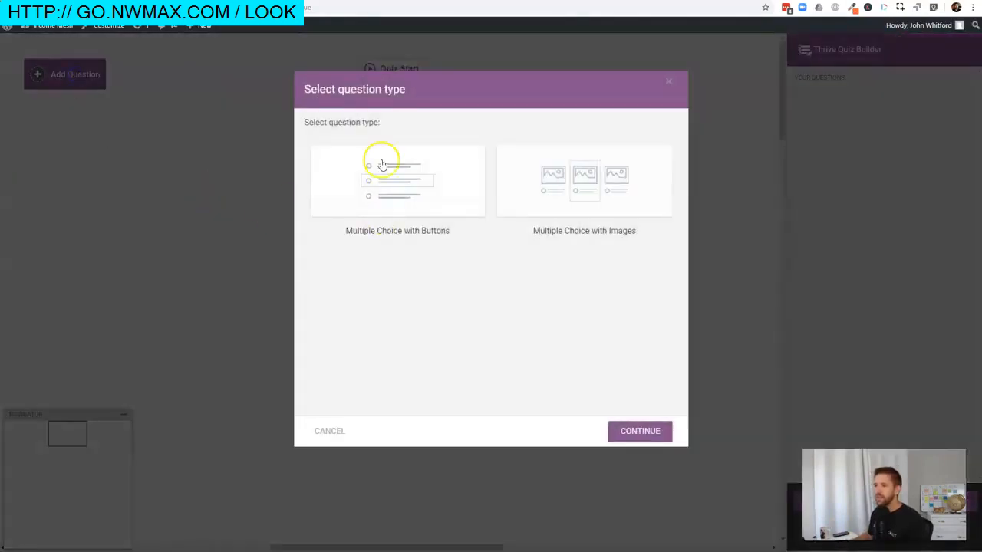
pyautogui.click(378, 194)
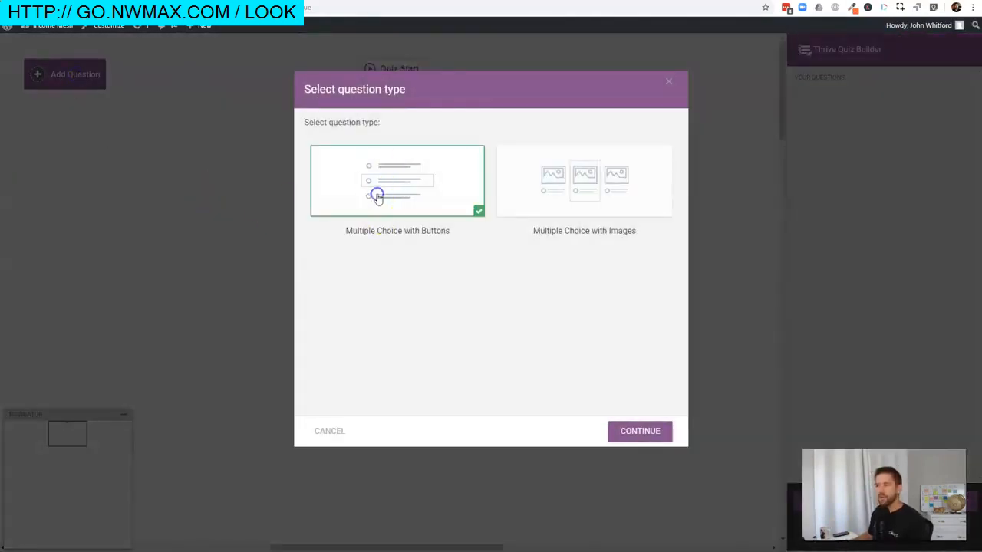
pyautogui.click(640, 432)
# Step: Enter the question "How Old Is Your Audience?" with the three answers 18-30, 30-40 and 40+
pyautogui.click(365, 141)
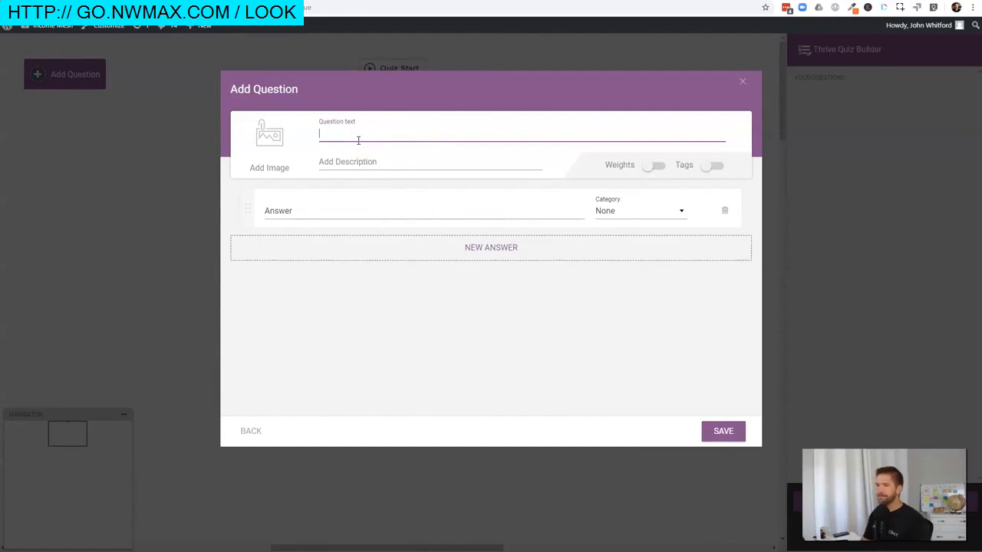
pyautogui.write('How Old Is Your Audience?')
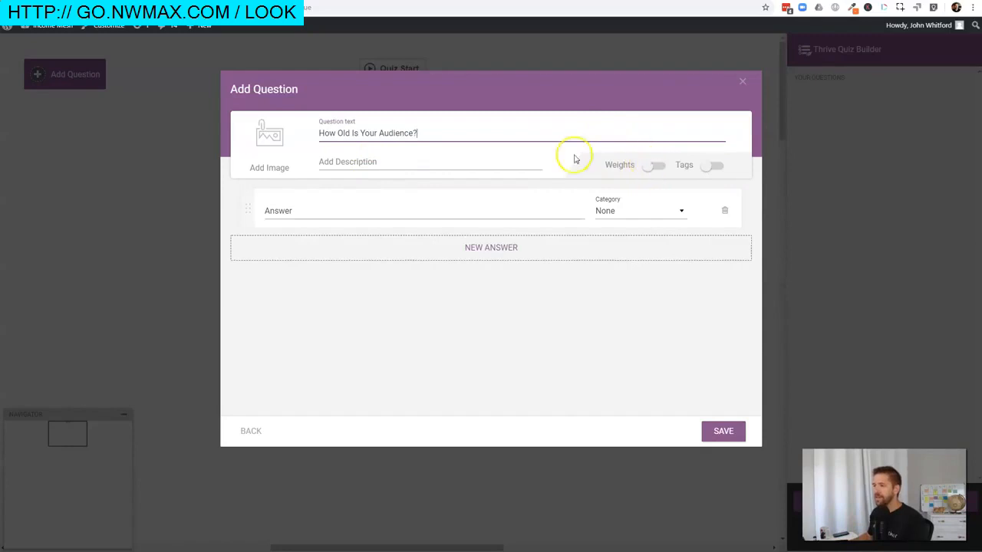
pyautogui.click(297, 208)
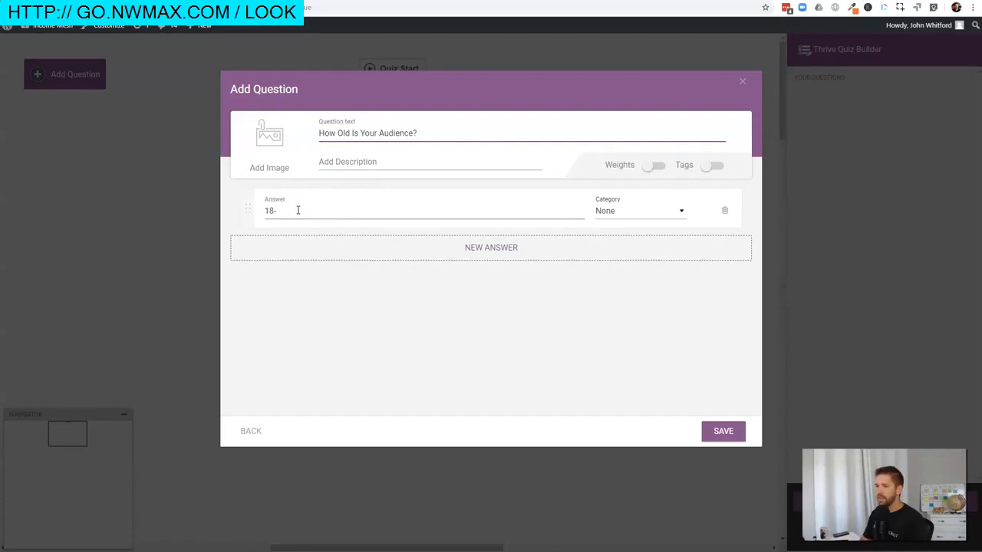
pyautogui.click(484, 247)
pyautogui.click(333, 247)
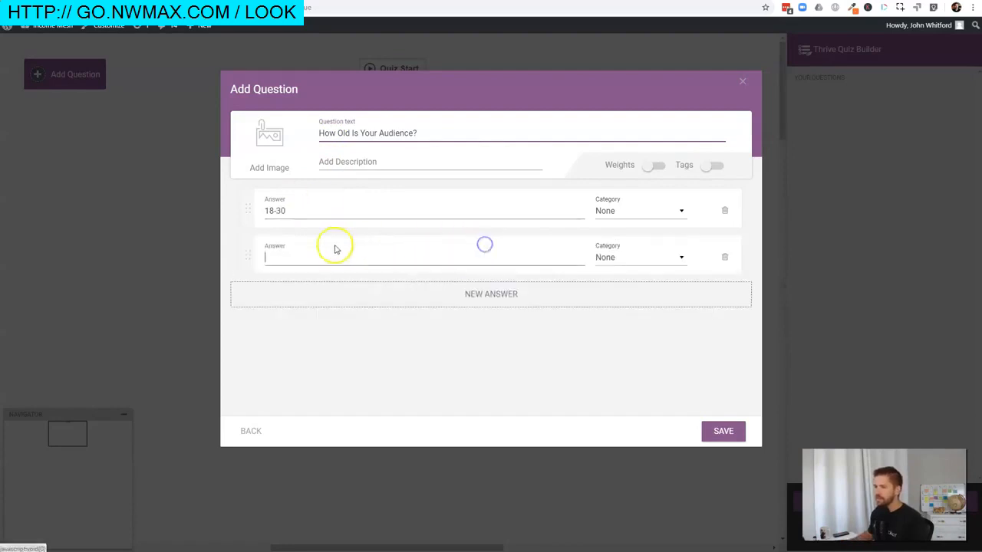
pyautogui.write('30')
pyautogui.click(438, 292)
pyautogui.click(351, 305)
pyautogui.write('40+')
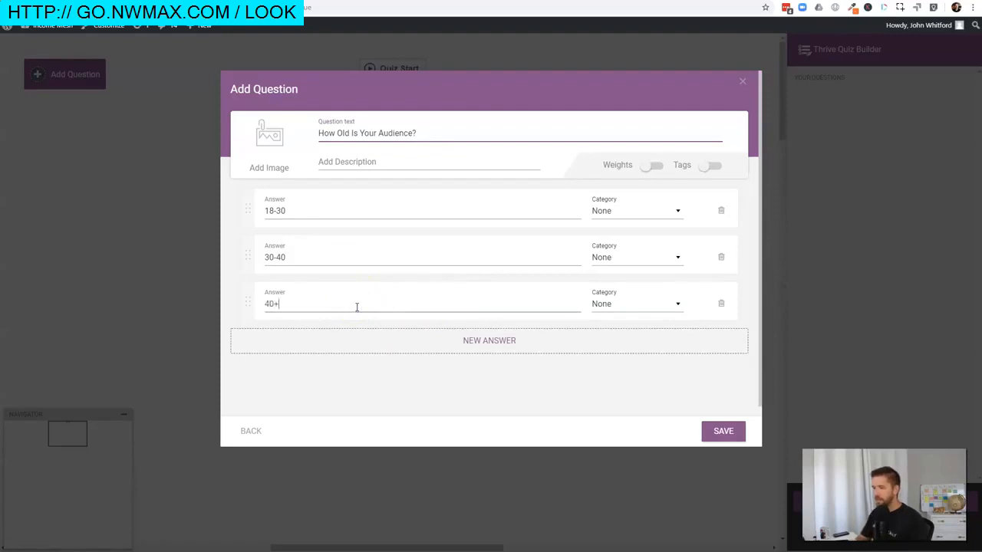
pyautogui.click(427, 367)
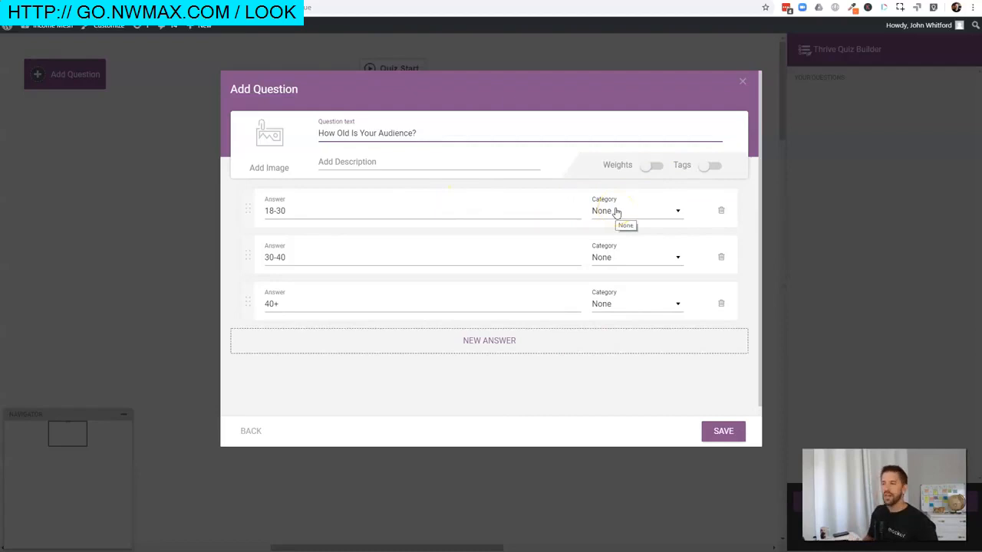
# Step: Assign the category Youtube Ads to the answer 18-30, Facebook Ads to 30-40 and LinkedIn Ads to 40+
pyautogui.click(351, 215)
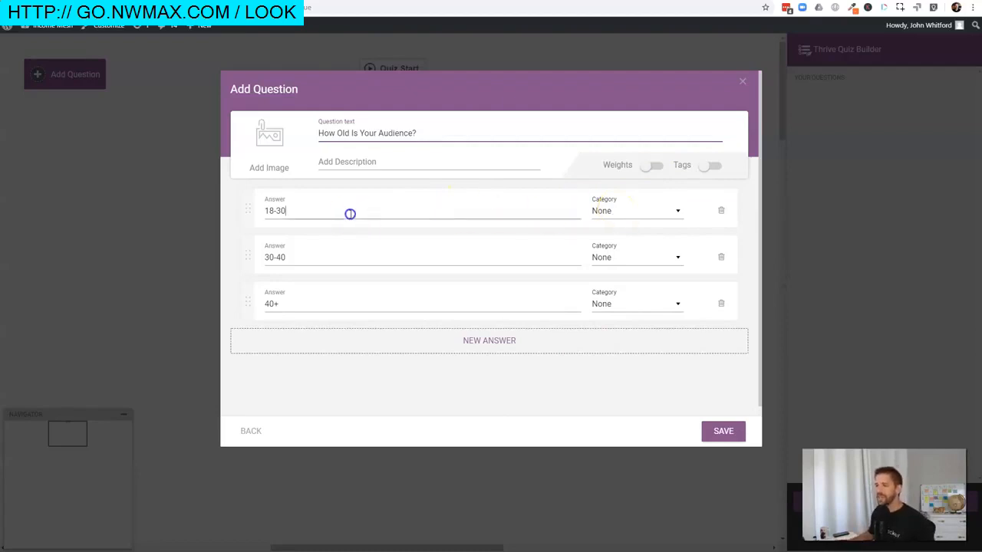
pyautogui.click(620, 214)
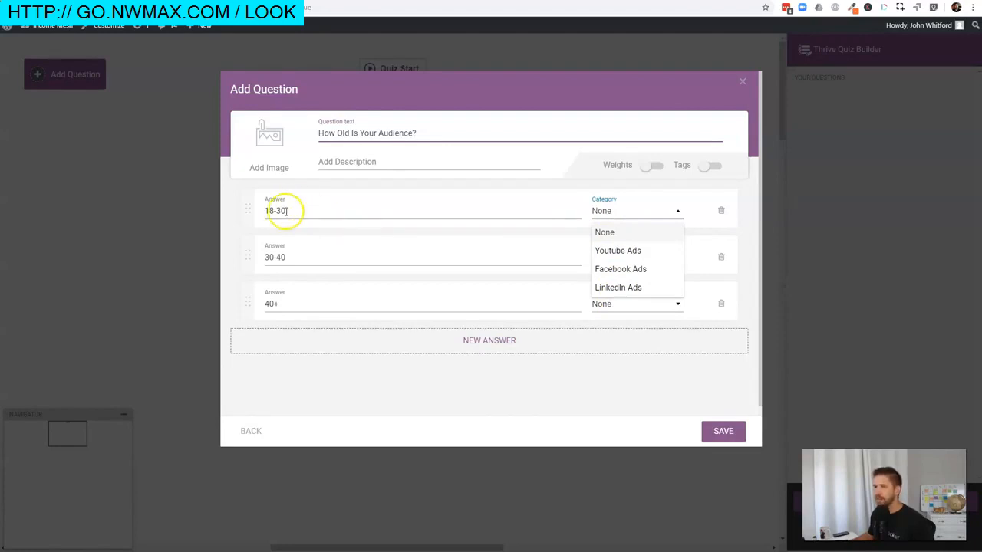
pyautogui.click(629, 252)
pyautogui.click(311, 260)
pyautogui.moveTo(305, 259); pyautogui.dragTo(267, 257)
pyautogui.click(331, 261)
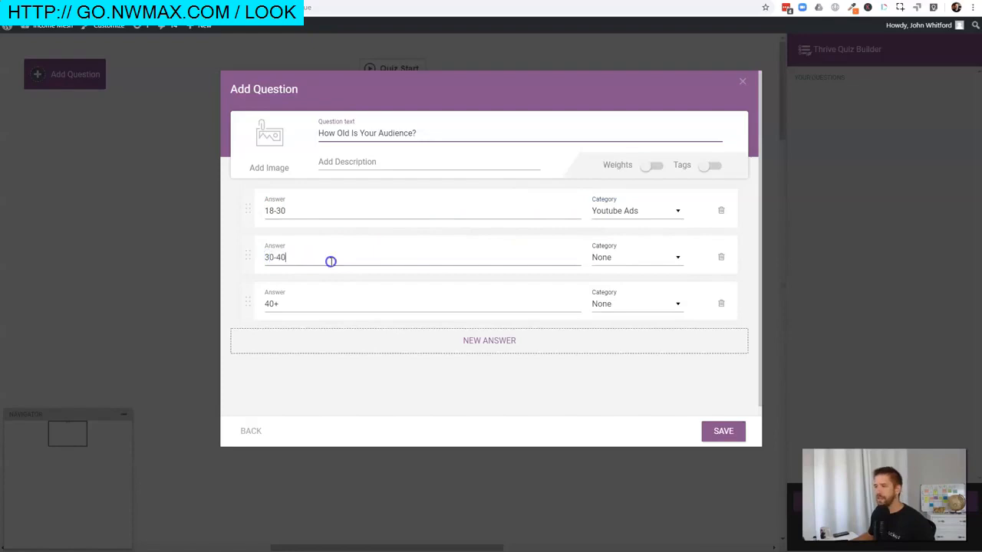
pyautogui.click(673, 256)
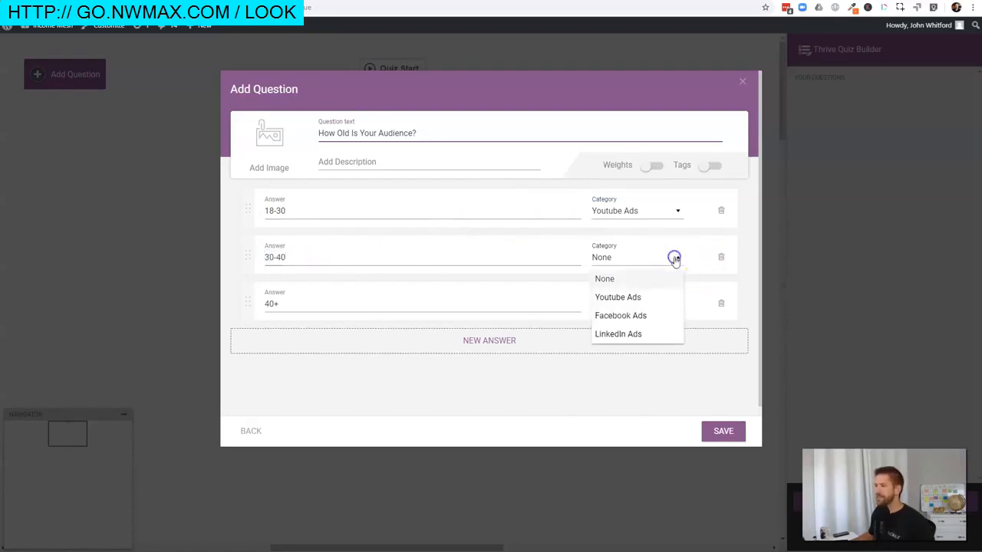
pyautogui.click(639, 320)
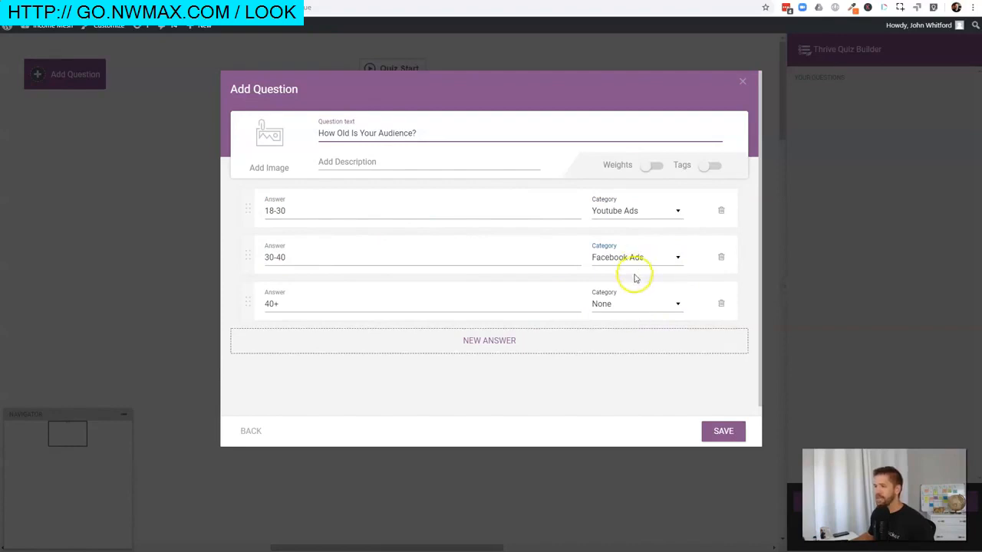
pyautogui.click(320, 307)
pyautogui.click(674, 305)
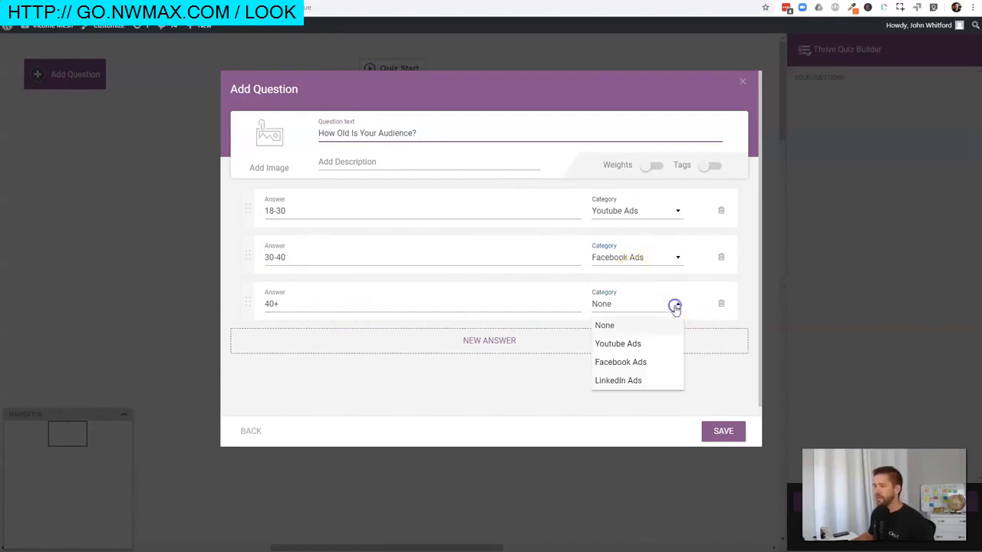
pyautogui.click(630, 381)
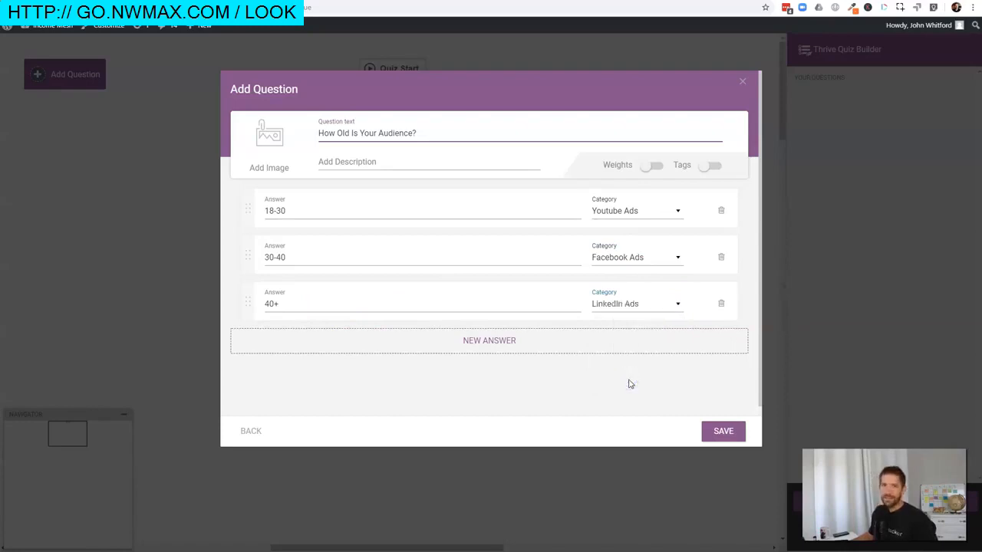
pyautogui.click(635, 384)
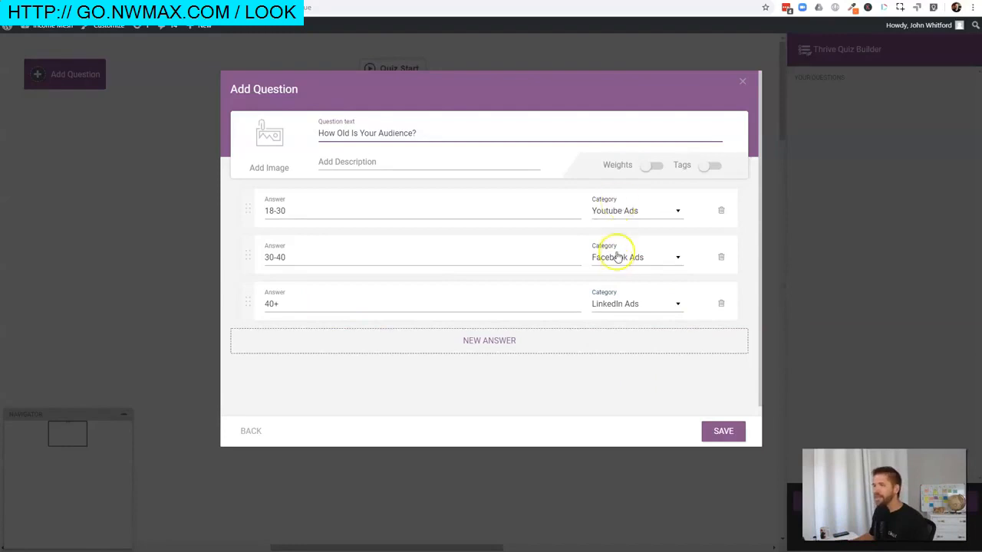
# Step: Enable weights for the answers and set the weight of the 30-40 answer to .5
pyautogui.click(653, 167)
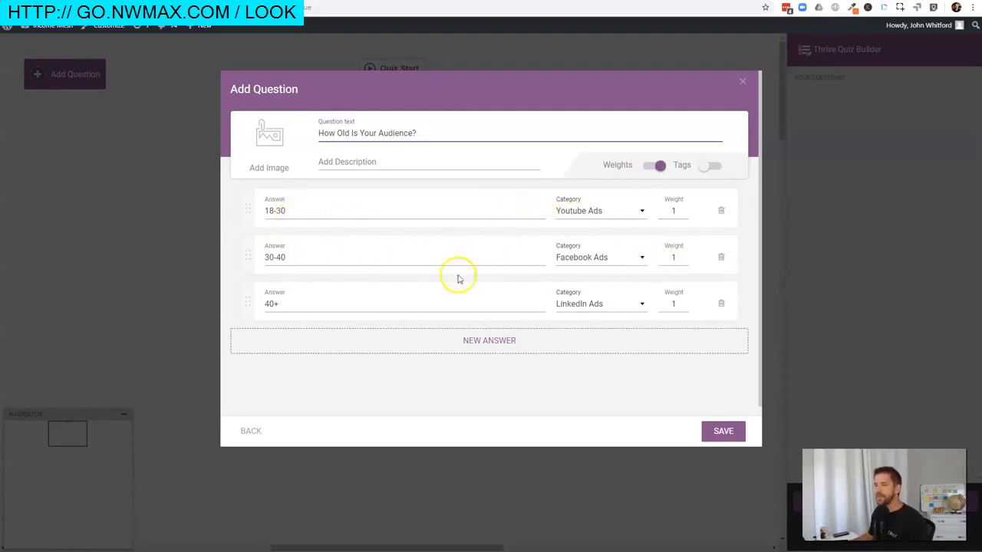
pyautogui.doubleClick(675, 255)
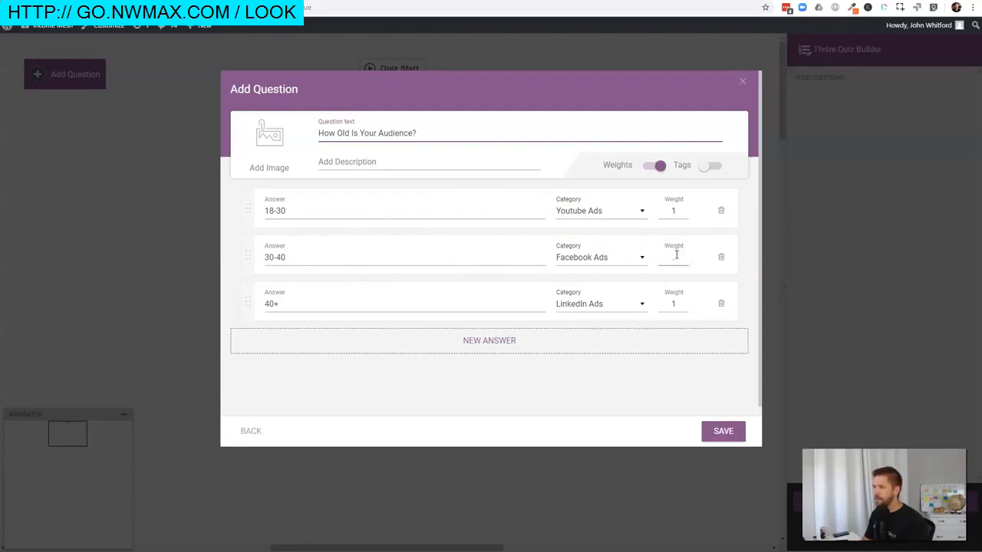
pyautogui.write('.5')
pyautogui.click(626, 274)
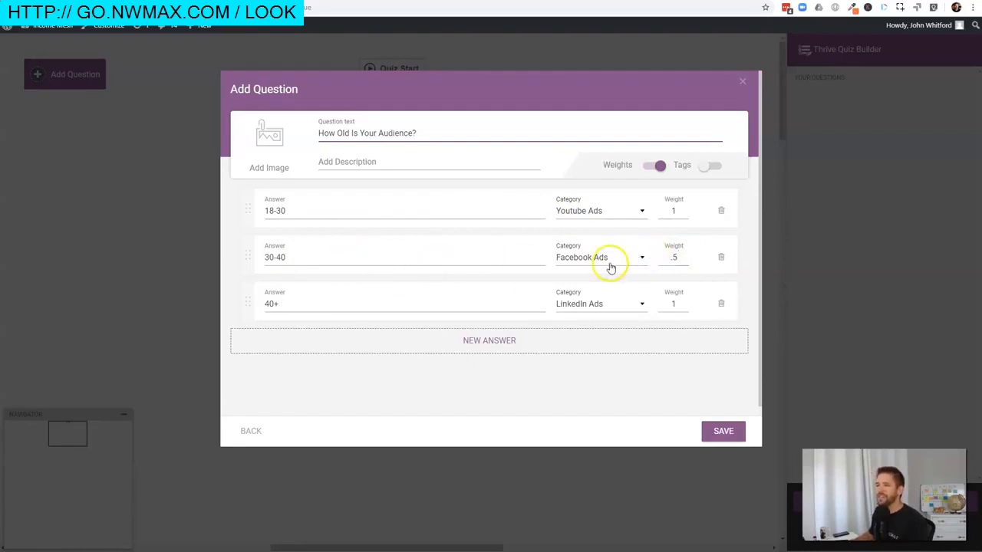
# Step: Clear the 30-40 answer's weight and disable weights for the question
pyautogui.click(677, 258)
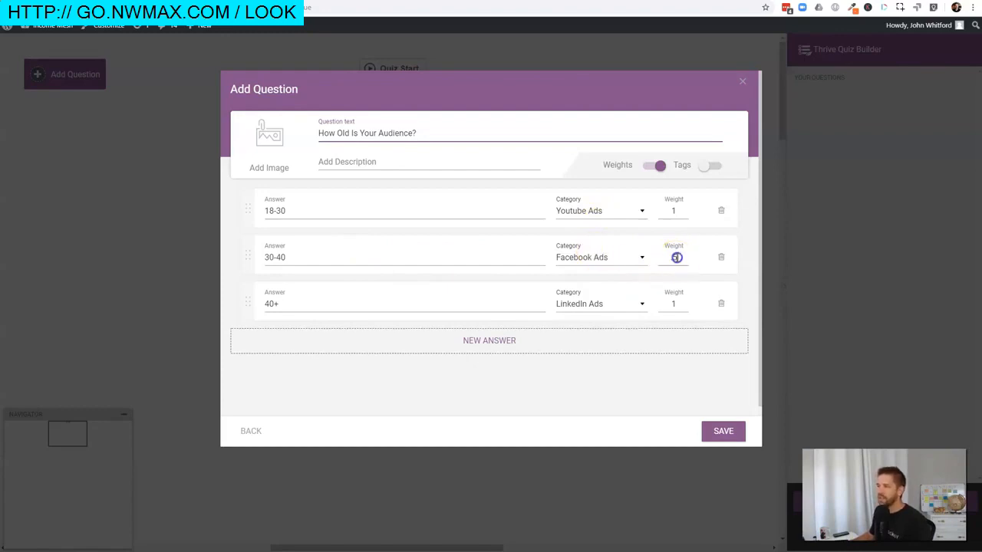
pyautogui.press('BackSpace')
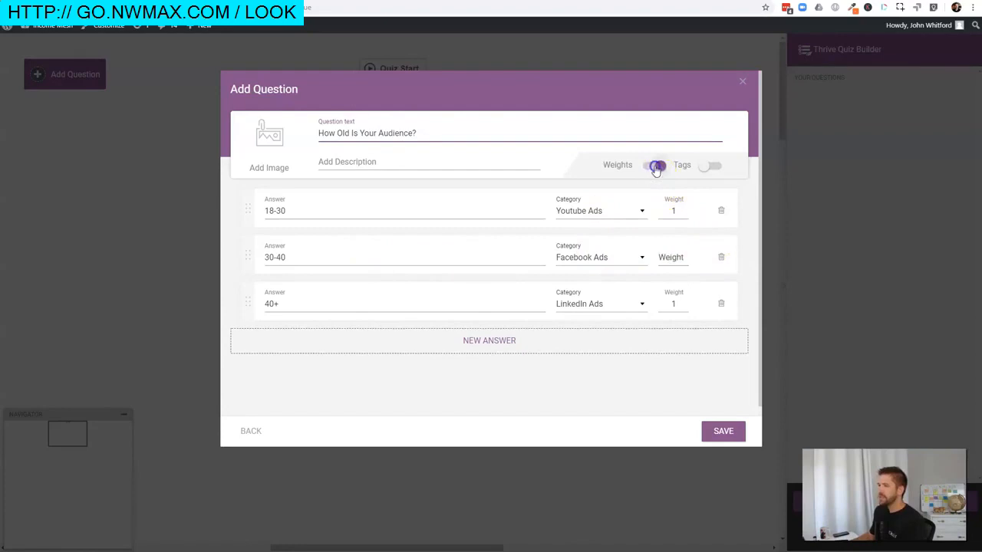
pyautogui.click(654, 165)
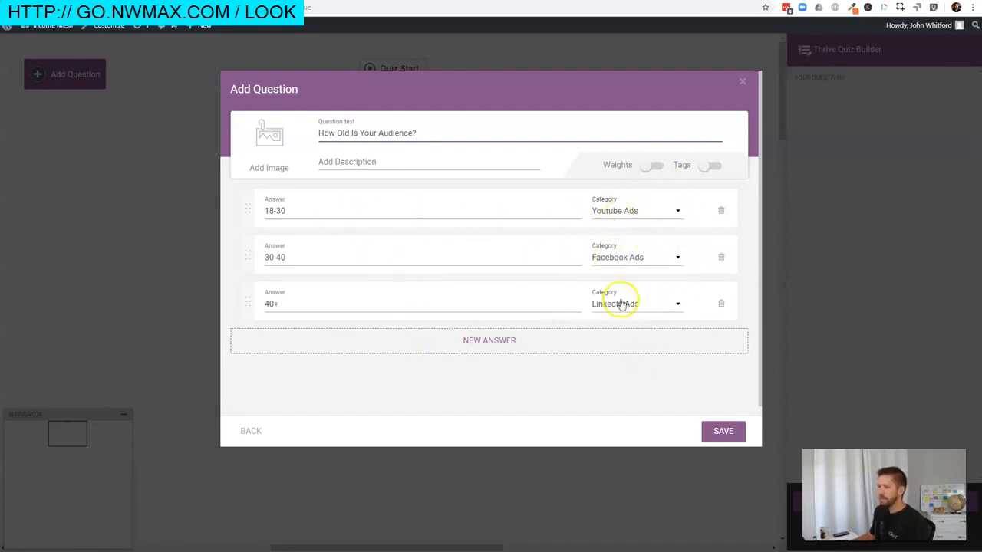
# Step: Enable tags for the answers, try the tag "age-18-30" on the 18-30 answer and clear that tag again
pyautogui.click(706, 169)
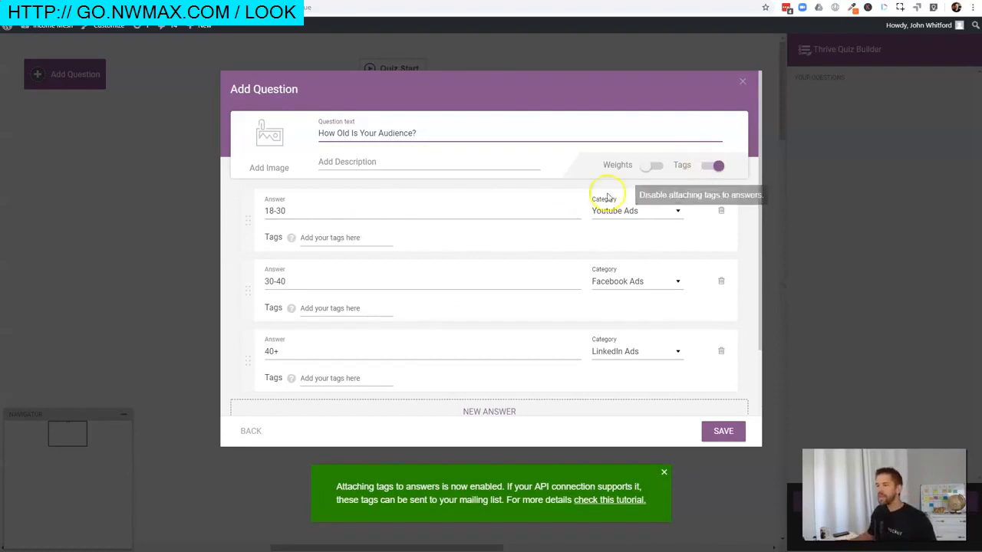
pyautogui.click(358, 239)
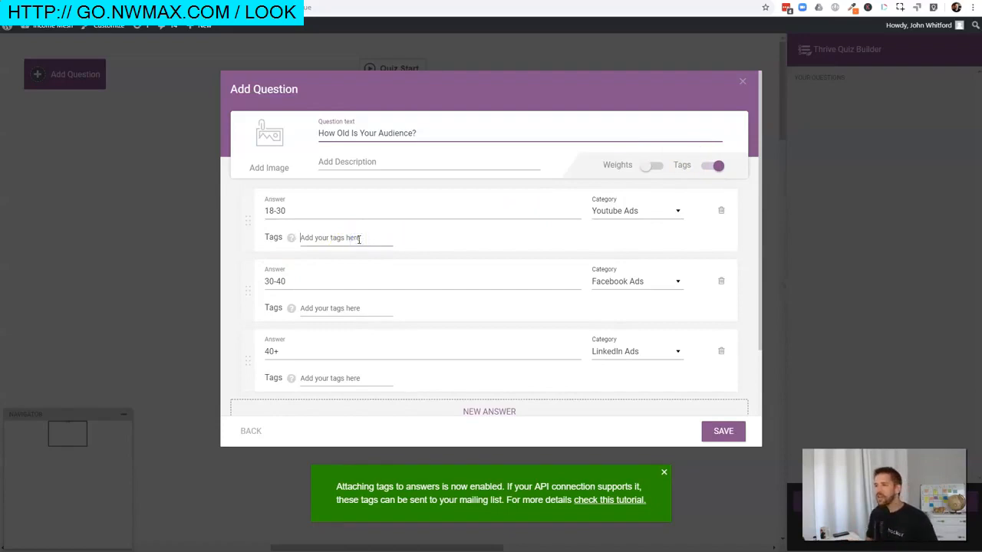
pyautogui.click(318, 216)
pyautogui.click(361, 241)
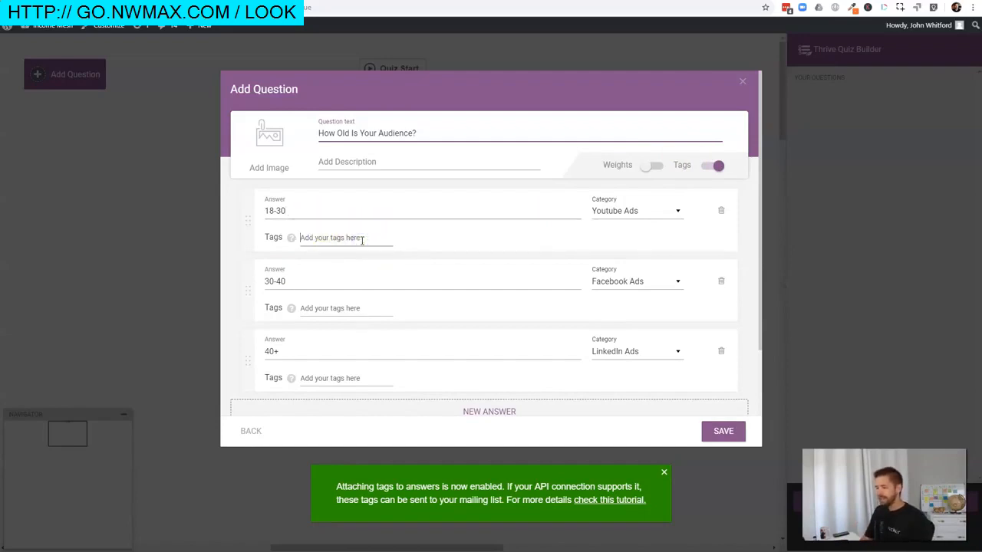
pyautogui.write('age-18-30')
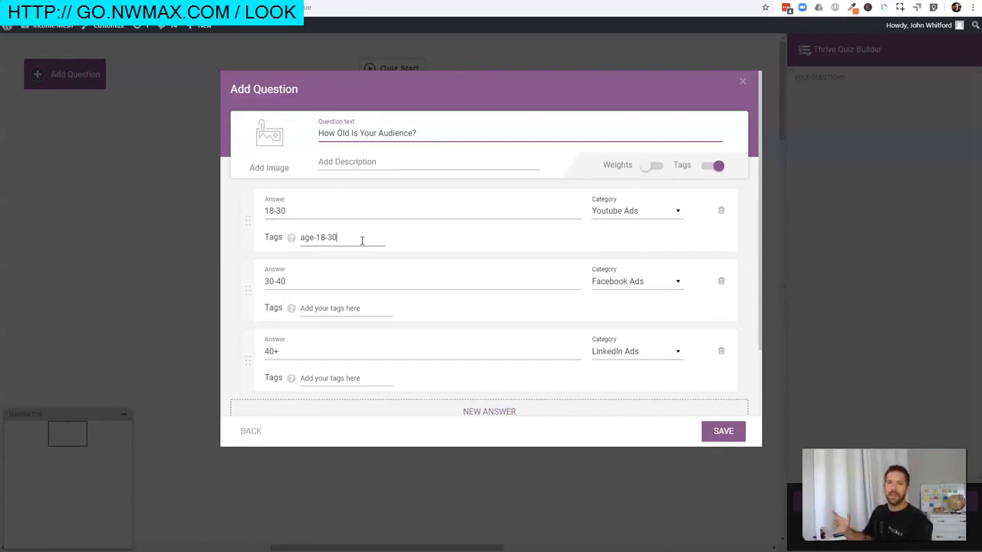
pyautogui.hotkey('ctrl', 'a')
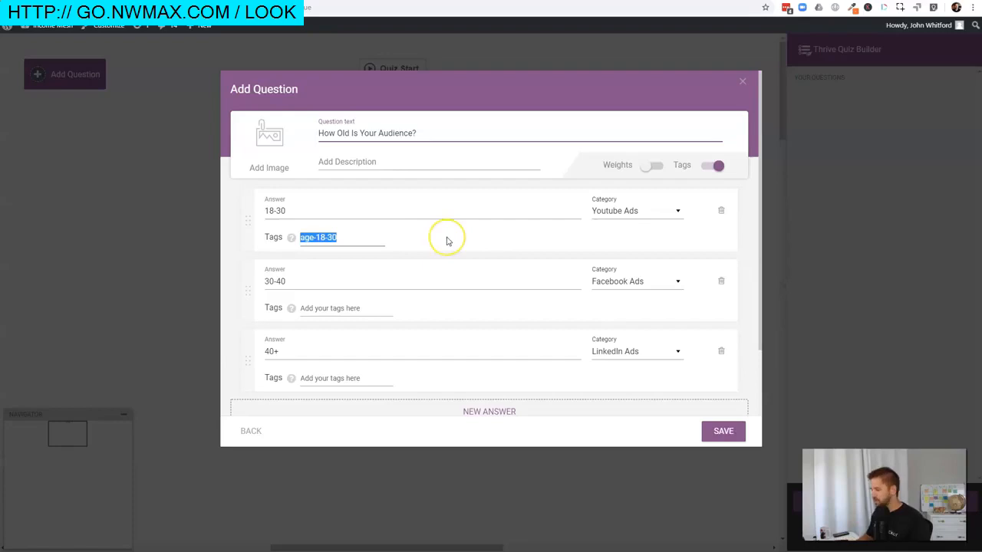
pyautogui.press('BackSpace')
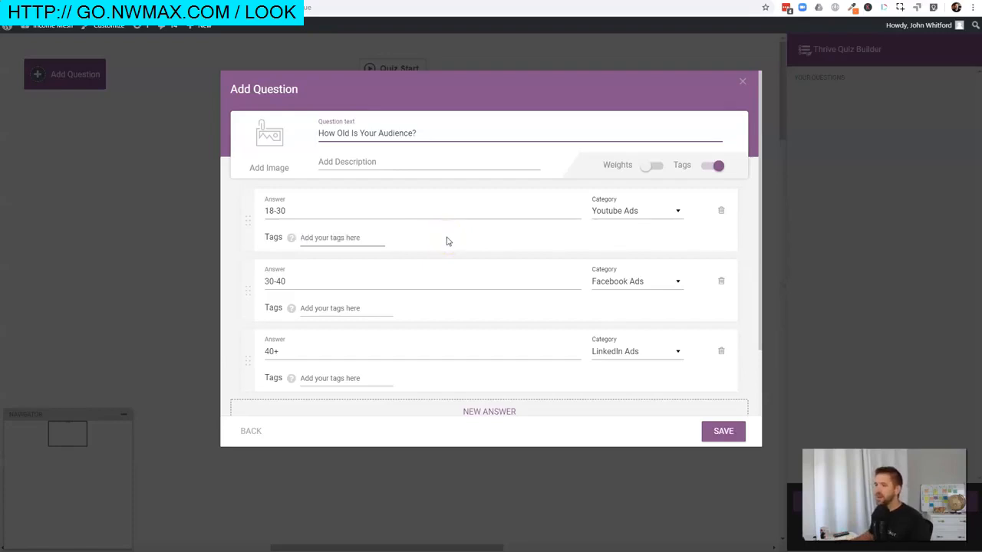
# Step: Disable tags for the answers and save the question "How Old Is Your Audience?"
pyautogui.click(716, 165)
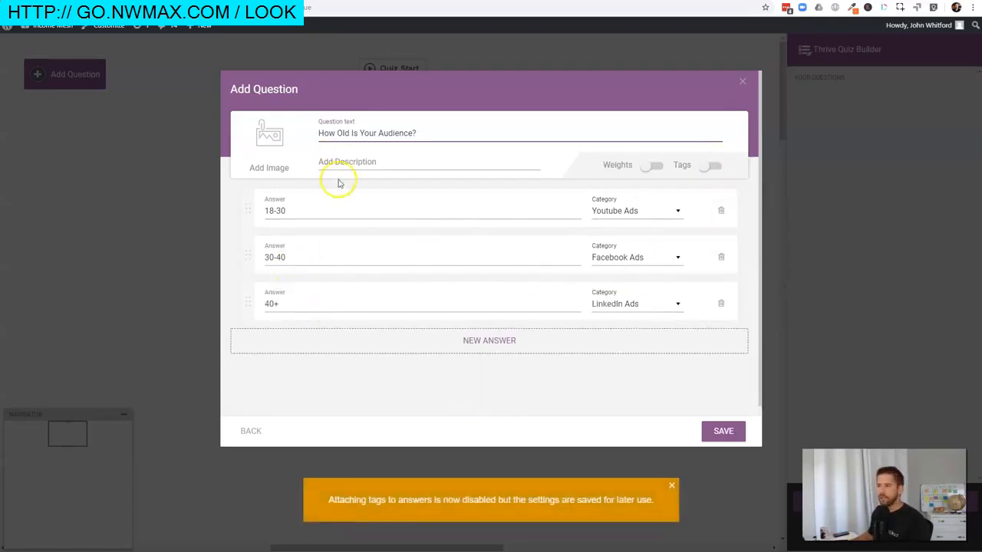
pyautogui.click(723, 432)
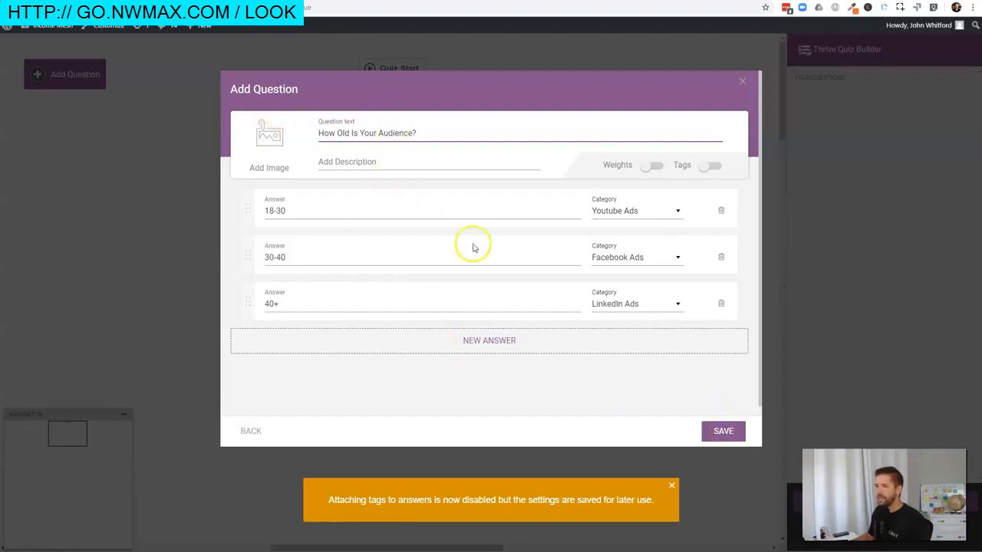
pyautogui.click(719, 434)
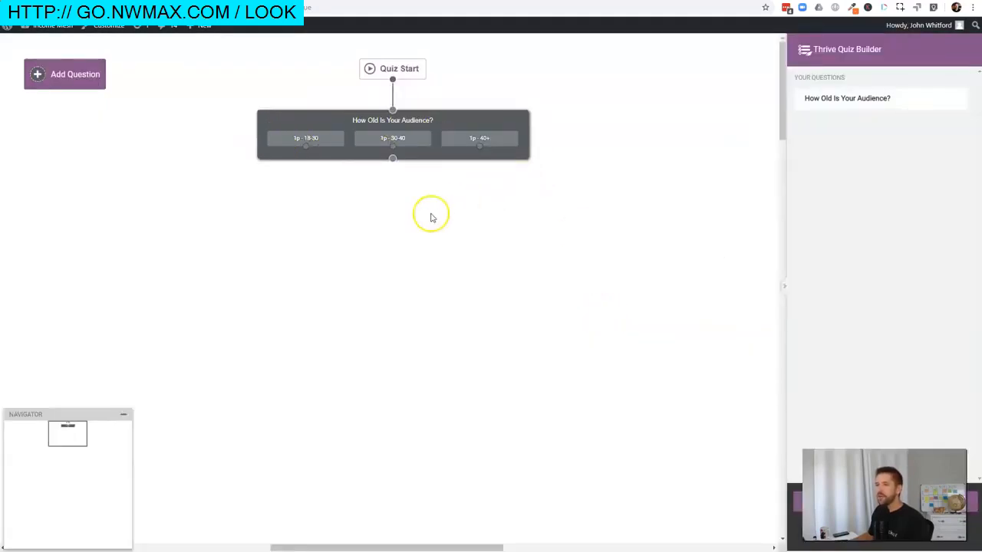
pyautogui.click(54, 80)
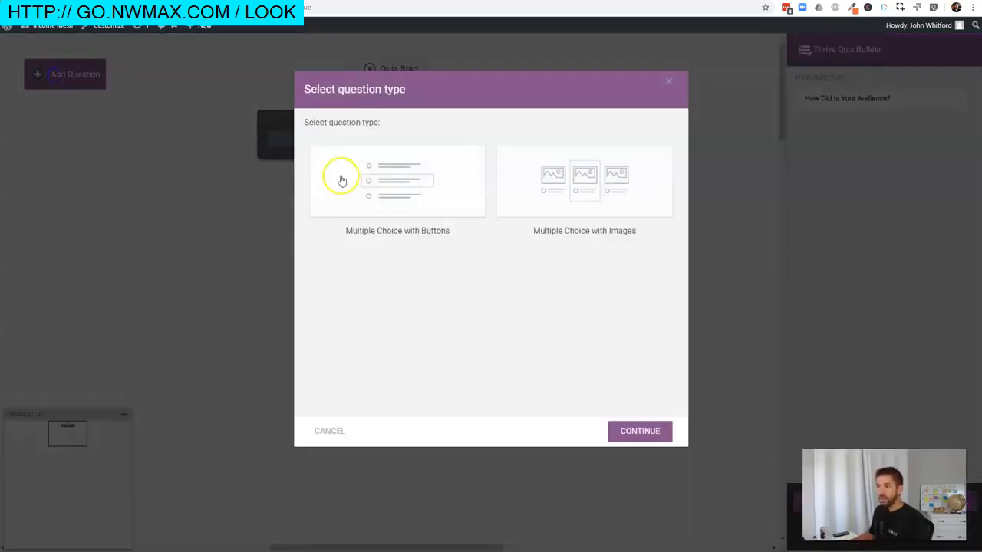
pyautogui.click(669, 80)
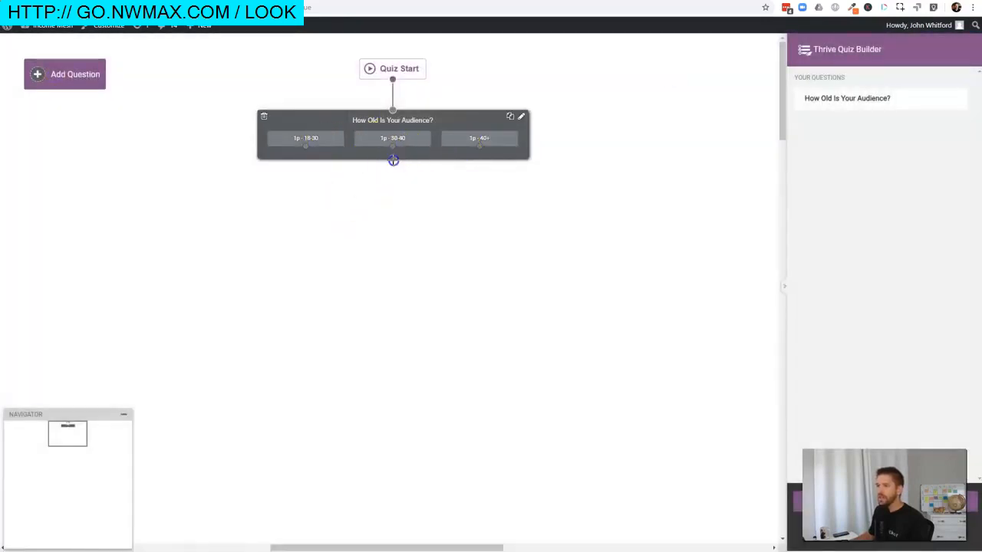
pyautogui.moveTo(392, 160); pyautogui.dragTo(393, 241)
pyautogui.moveTo(306, 146); pyautogui.dragTo(229, 221)
pyautogui.moveTo(393, 147); pyautogui.dragTo(471, 223)
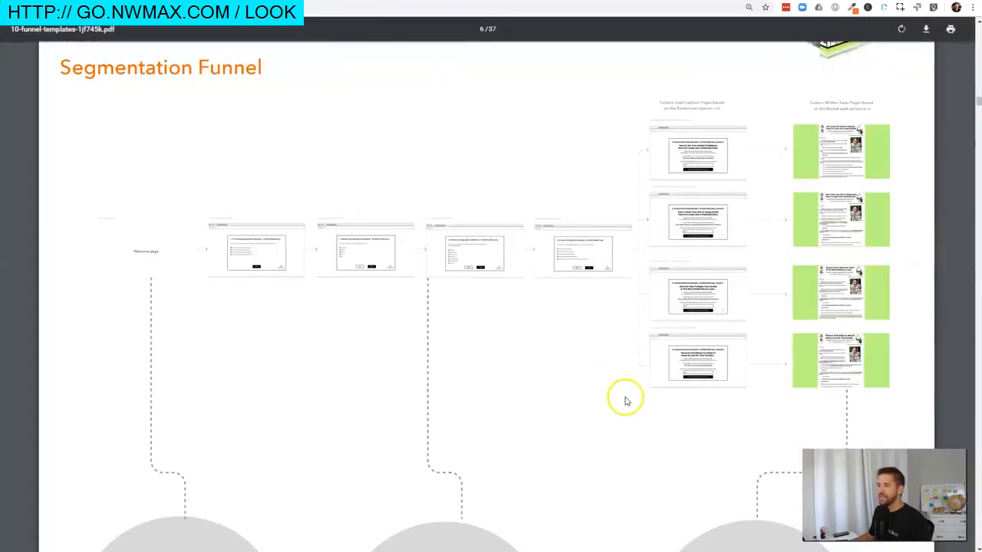
# Step: Look through the segmentation funnel templates in the 10-funnel-templates PDF and examine the Advanced Product Funnel diagram
pyautogui.scroll(-15, 625, 395)
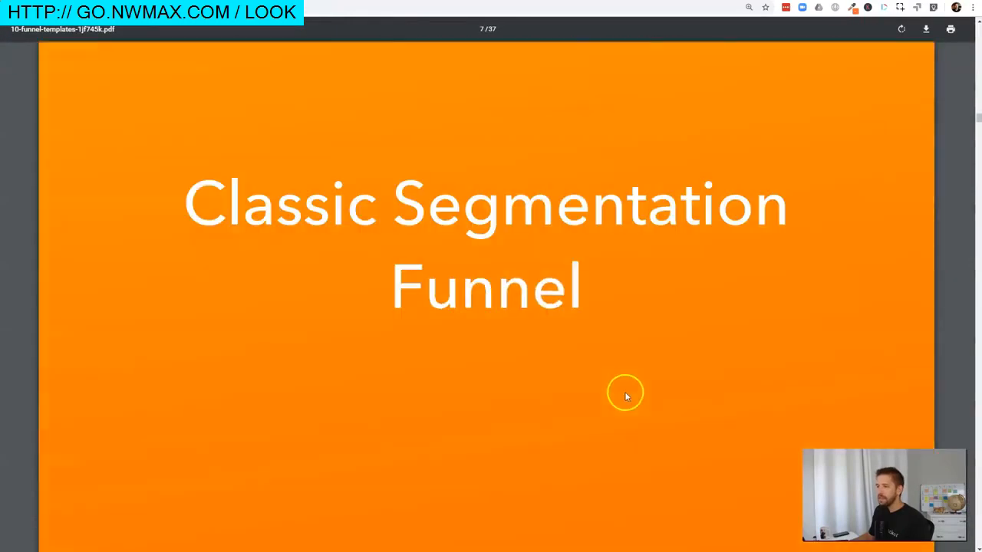
pyautogui.scroll(-12, 631, 407)
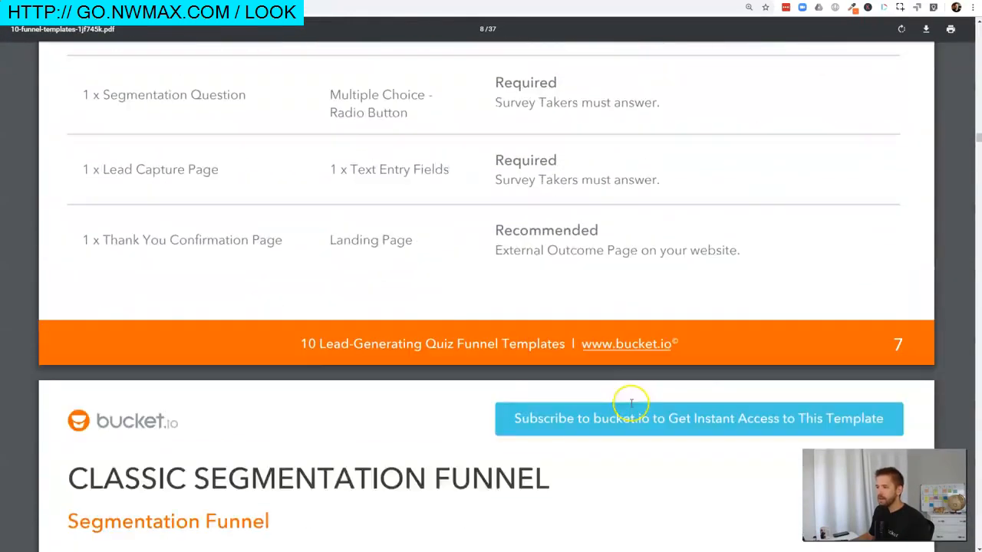
pyautogui.scroll(-15, 631, 403)
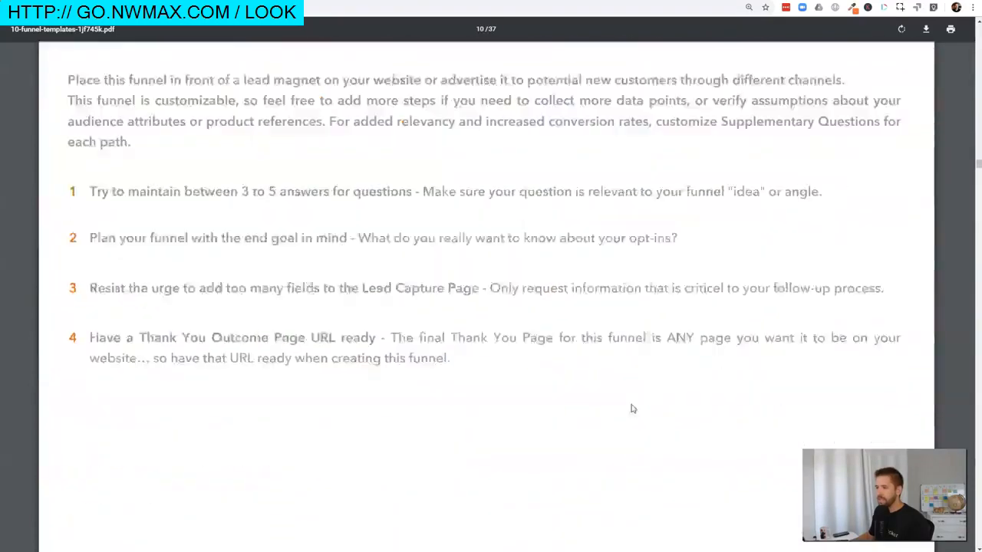
pyautogui.scroll(-15, 633, 410)
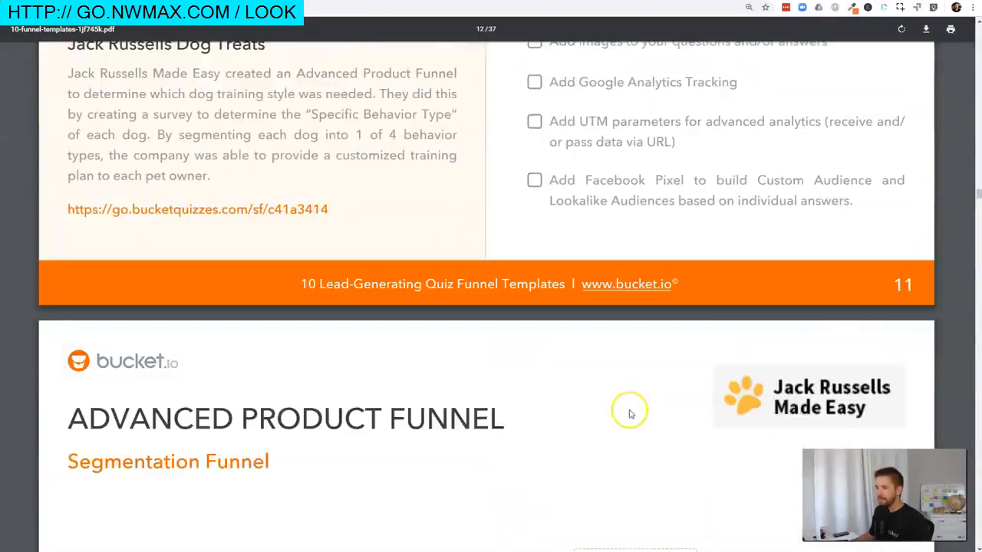
pyautogui.scroll(4, 629, 414)
pyautogui.scroll(2, 627, 404)
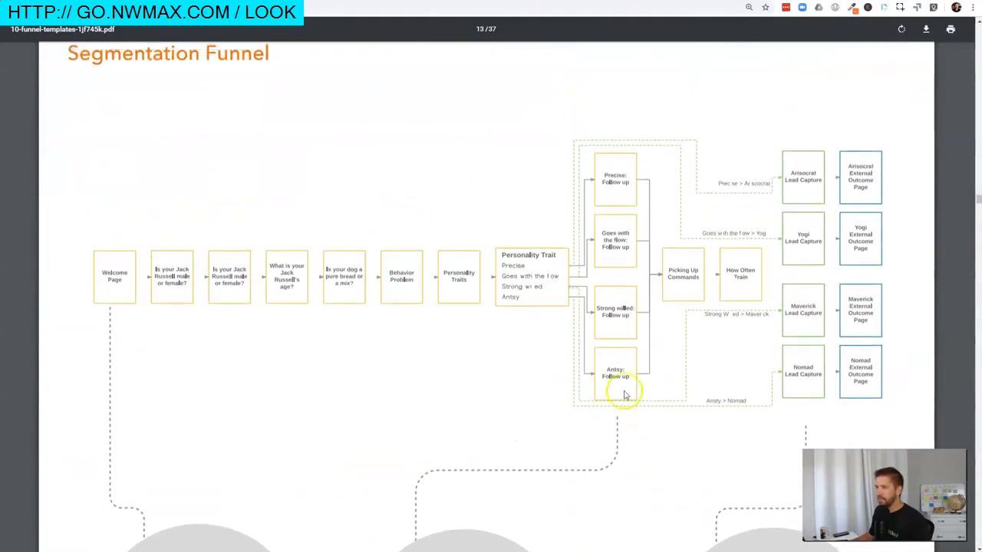
pyautogui.scroll(1, 568, 307)
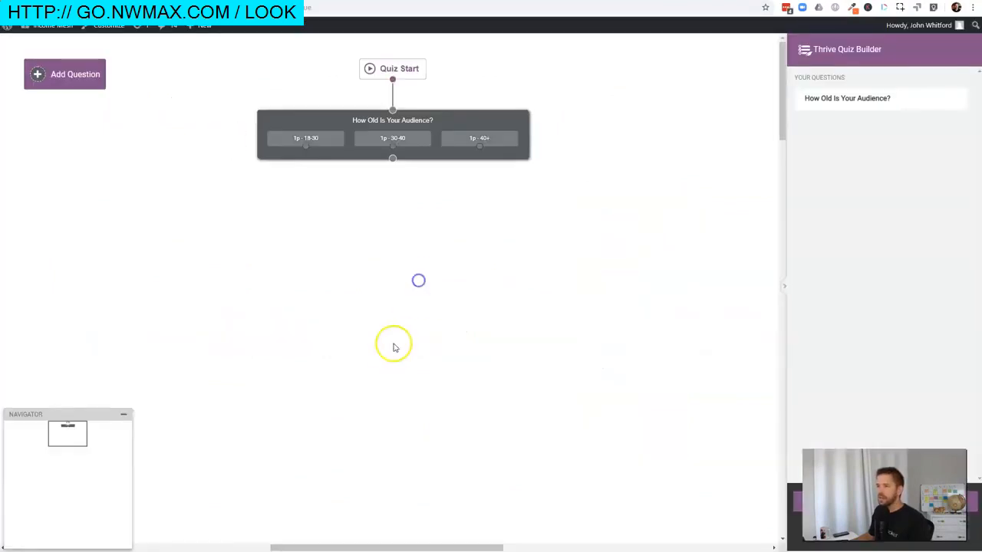
# Step: Add a Multiple Choice with Buttons question with the text "What type of content do you publish regularly?"
pyautogui.click(83, 85)
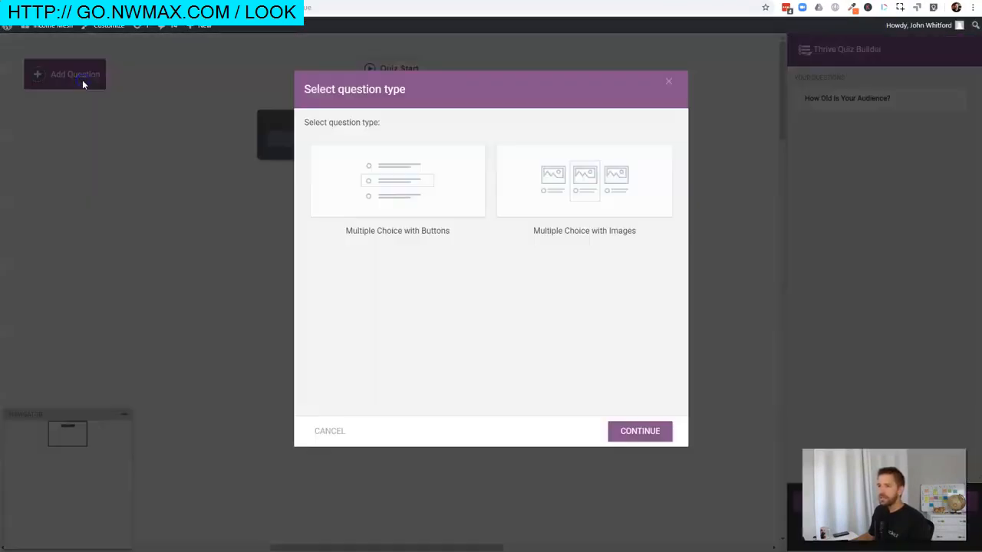
pyautogui.click(395, 185)
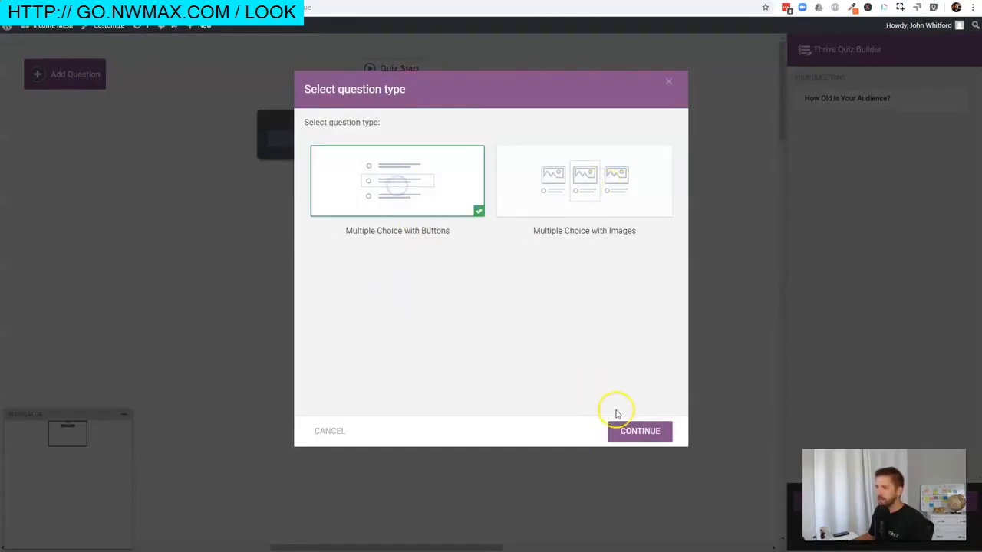
pyautogui.click(628, 429)
pyautogui.click(381, 135)
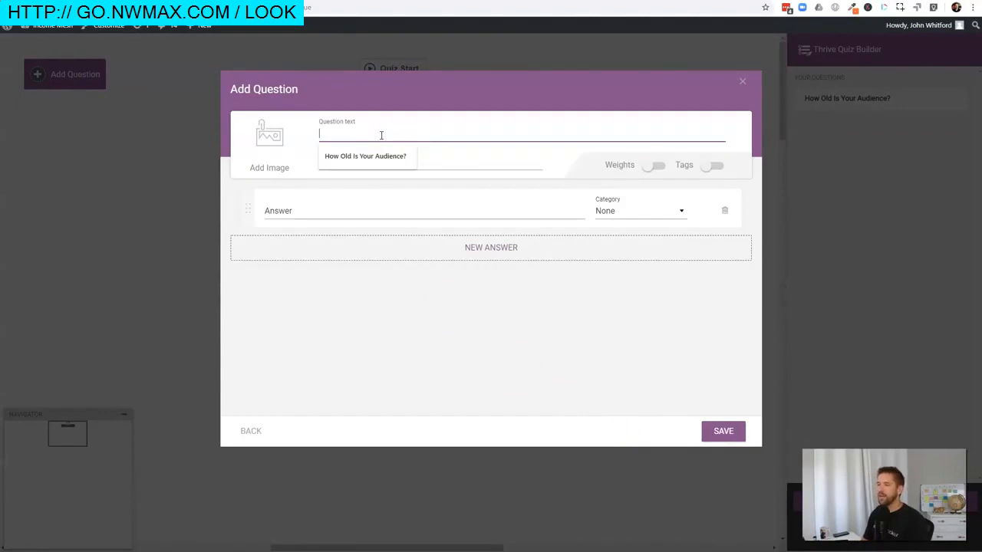
pyautogui.write('What type of content do you')
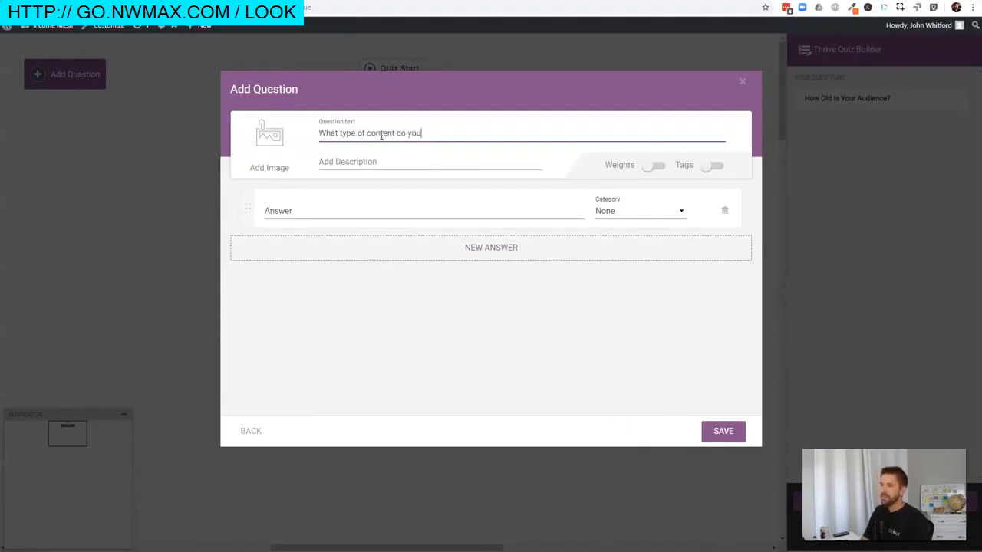
pyautogui.write('ly?')
# Step: Give the content question the three answers Videos, Short News Updates and In Depth Business Ideas
pyautogui.click(319, 214)
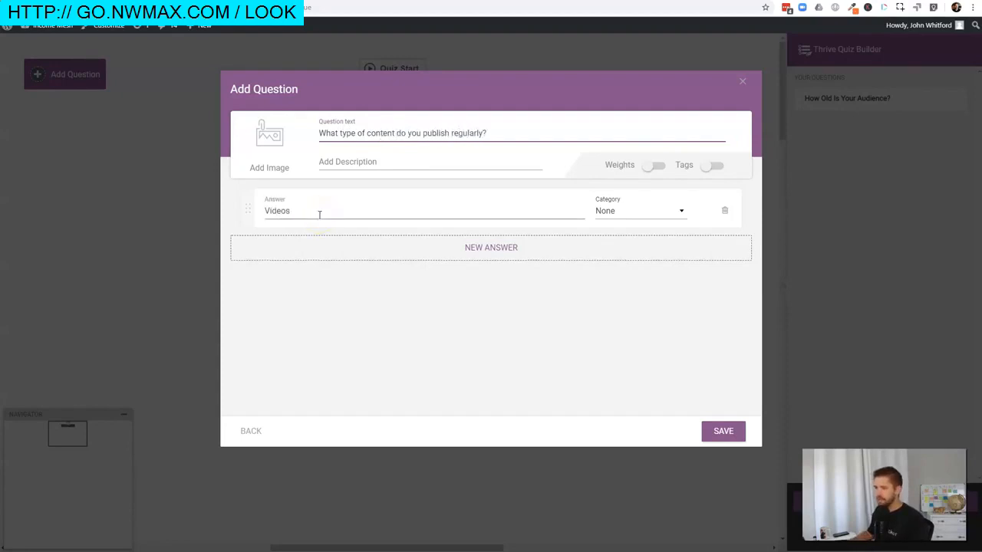
pyautogui.click(361, 250)
pyautogui.click(321, 253)
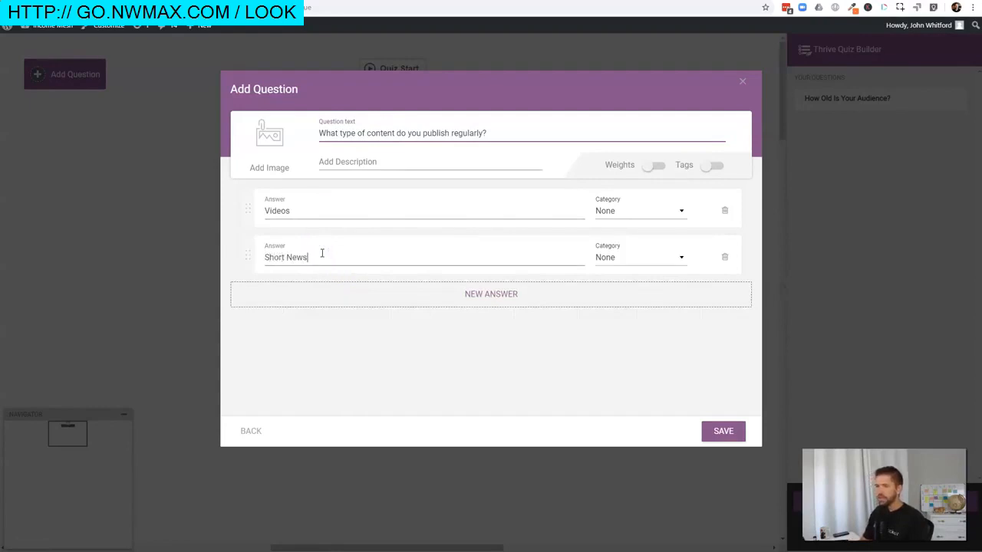
pyautogui.click(491, 300)
pyautogui.click(367, 307)
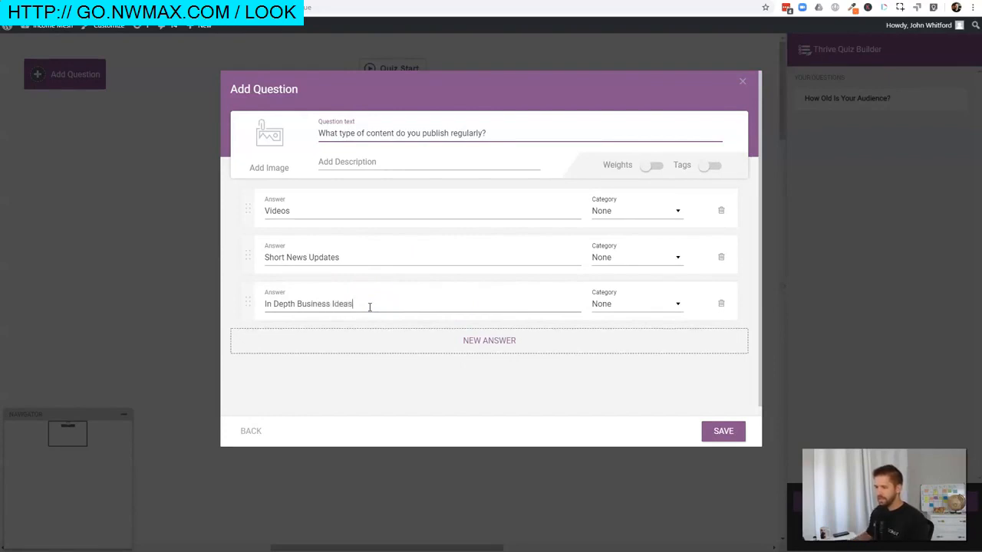
# Step: Assign the category Youtube Ads to Videos, Facebook Ads to Short News Updates and LinkedIn Ads to In Depth Business Ideas
pyautogui.click(643, 209)
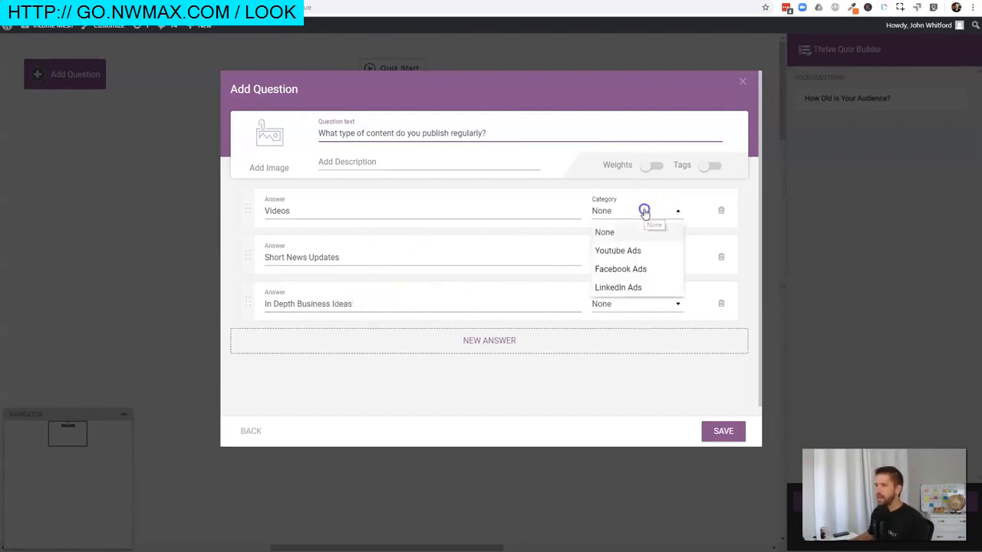
pyautogui.click(649, 254)
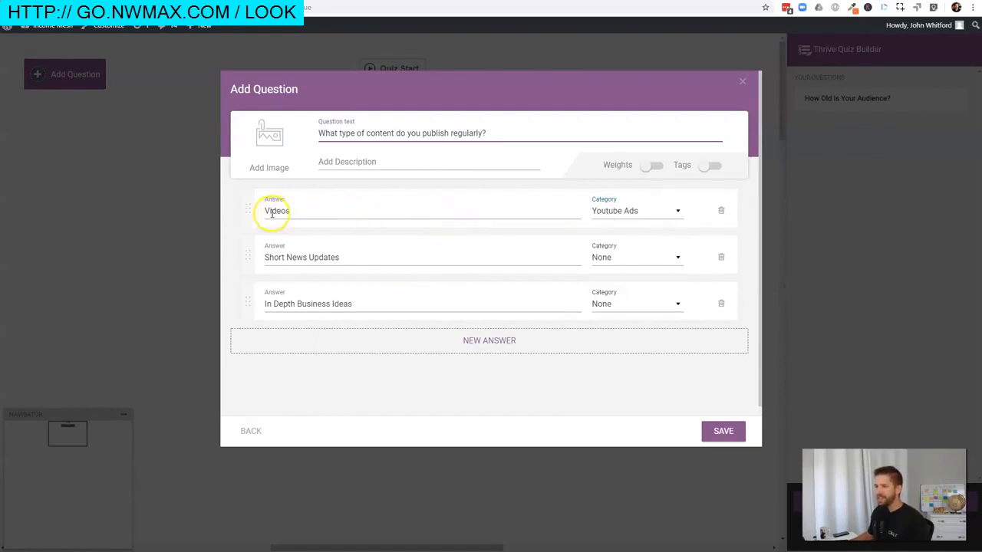
pyautogui.click(609, 262)
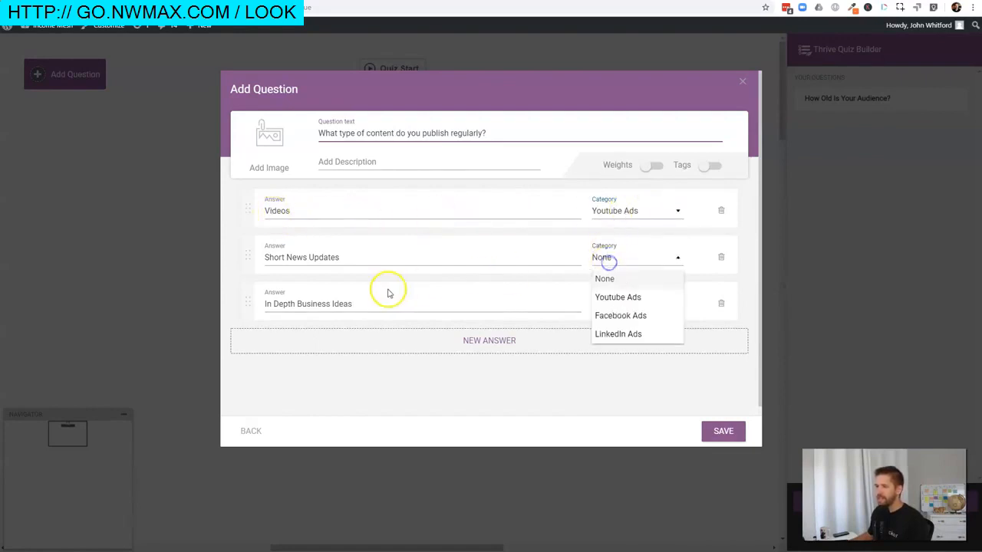
pyautogui.click(620, 316)
pyautogui.click(625, 307)
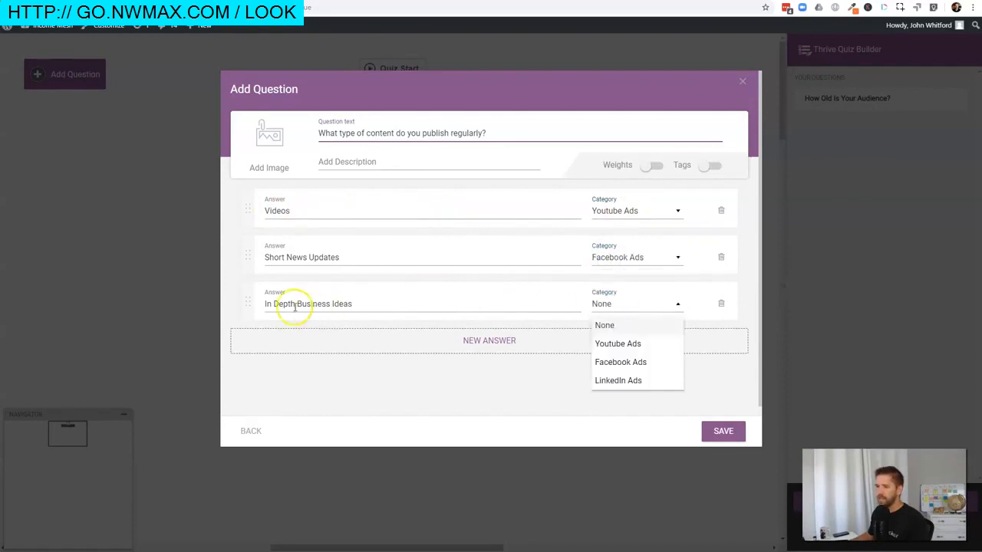
pyautogui.click(619, 380)
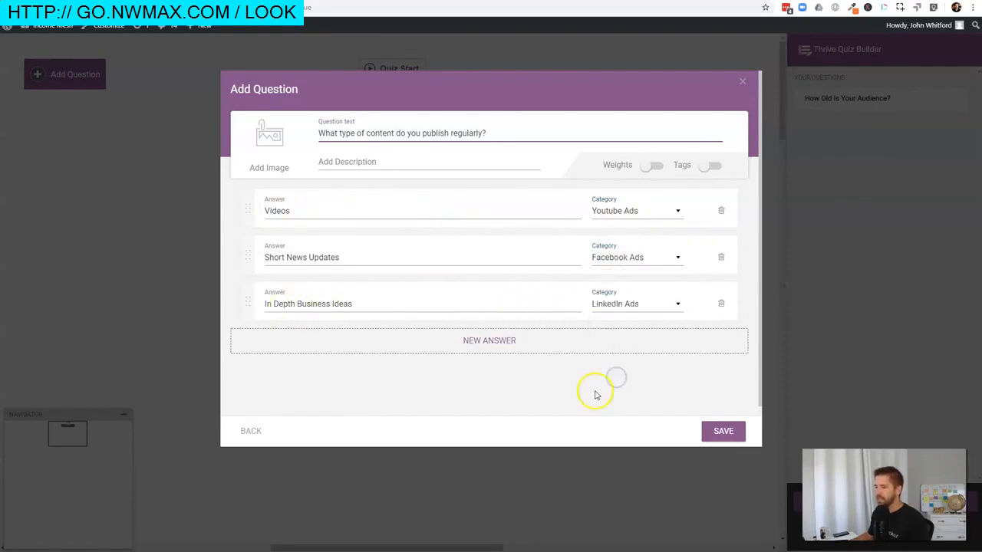
# Step: Reorder the answers so Short News Updates comes before Videos, and save the question
pyautogui.moveTo(249, 258); pyautogui.dragTo(256, 207)
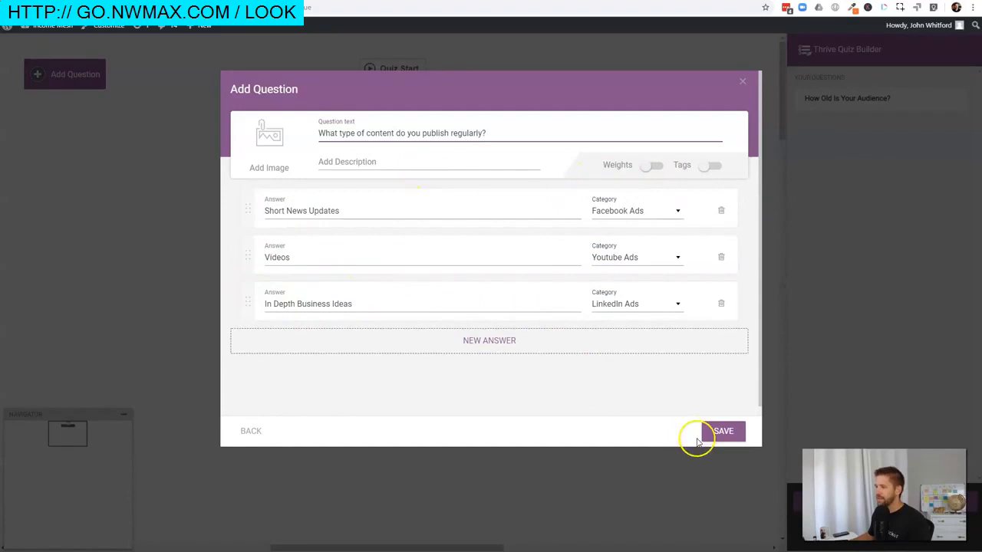
pyautogui.click(723, 434)
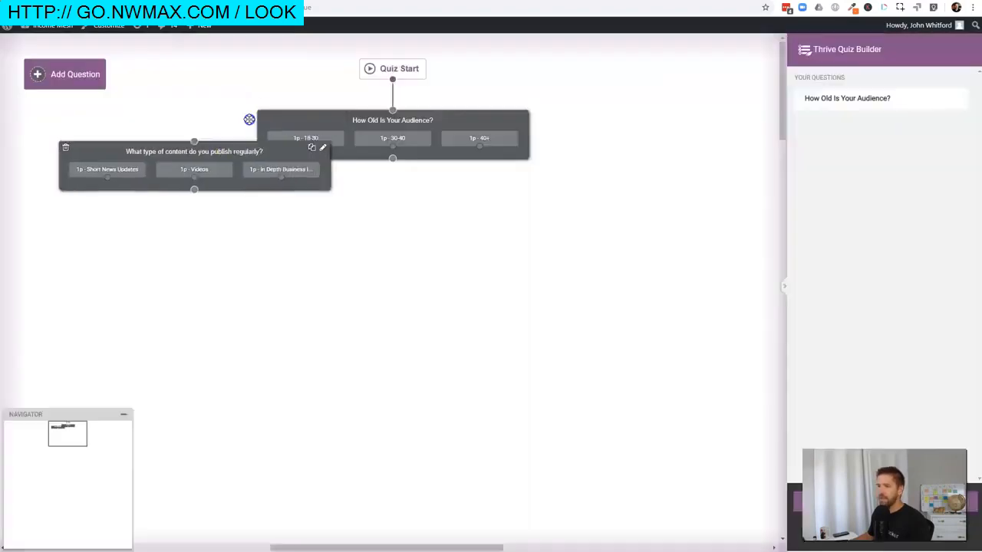
# Step: Place the content question below the audience age question and try routing only the 18-30 answer to it
pyautogui.moveTo(246, 141); pyautogui.dragTo(436, 238)
pyautogui.moveTo(392, 158); pyautogui.dragTo(388, 187)
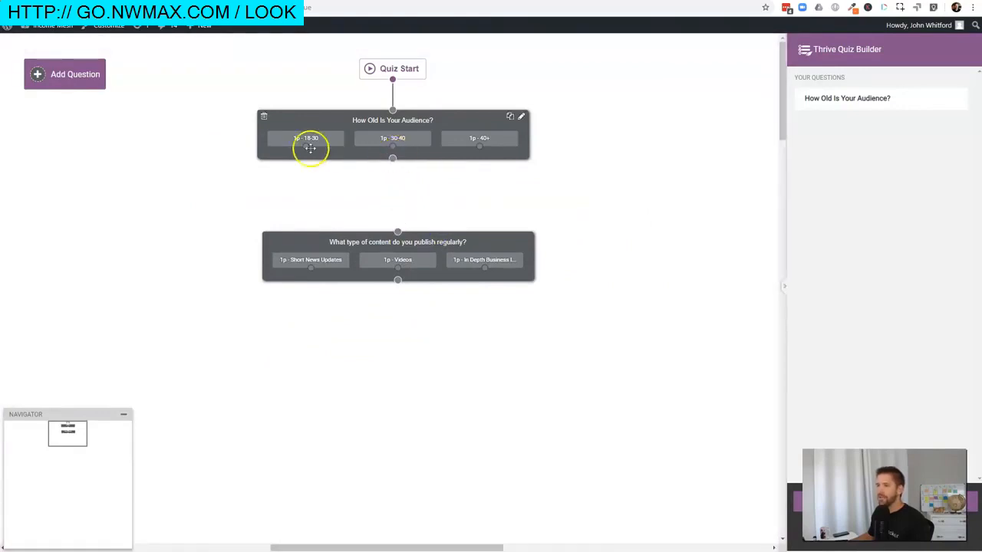
pyautogui.moveTo(306, 148); pyautogui.dragTo(240, 250)
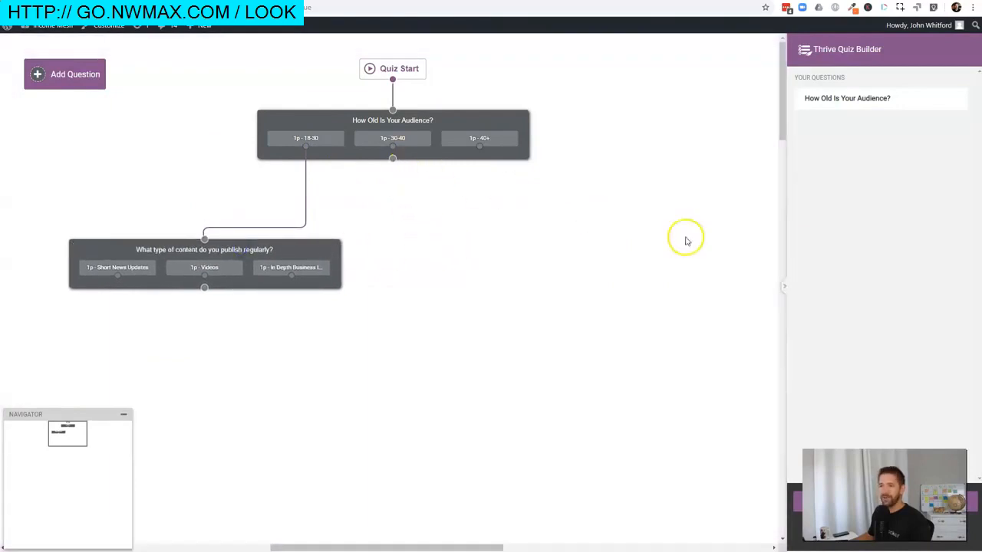
pyautogui.moveTo(203, 234); pyautogui.dragTo(300, 247)
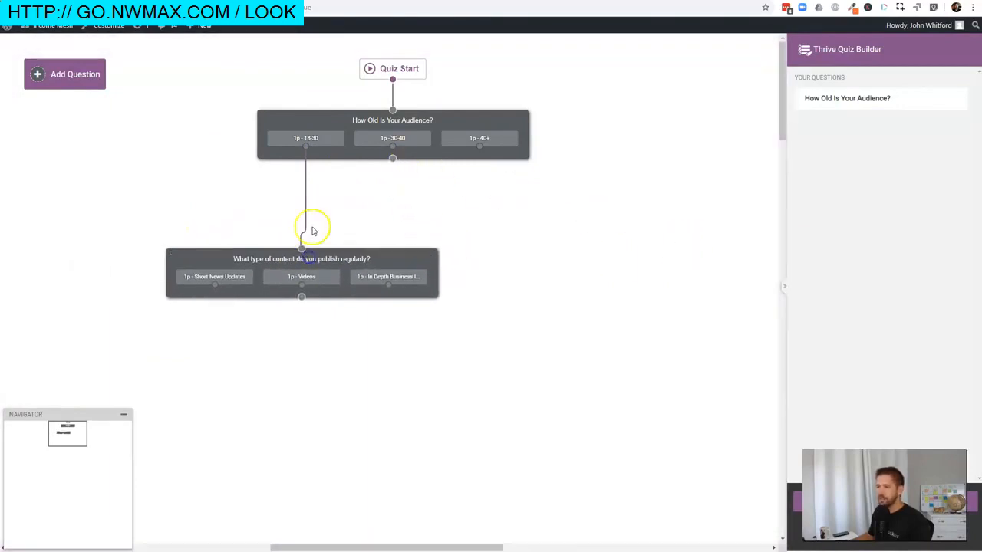
# Step: Replace the 18-30 link with a connection from the whole age question to the content question, and align the content question beneath it
pyautogui.moveTo(390, 157); pyautogui.dragTo(436, 246)
pyautogui.click(306, 177)
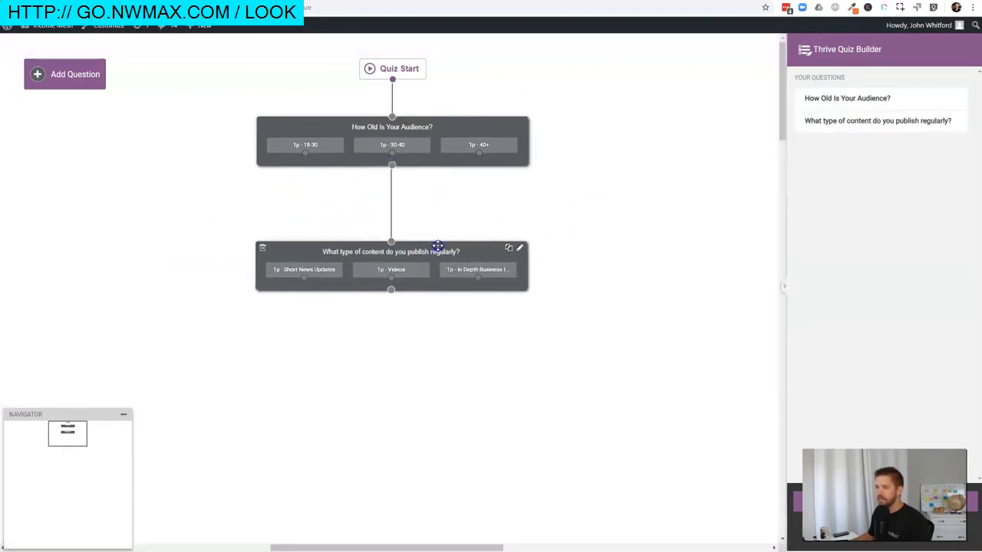
# Step: Add a Multiple Choice with Buttons question with the text "What is the price of your main product or service"
pyautogui.click(80, 81)
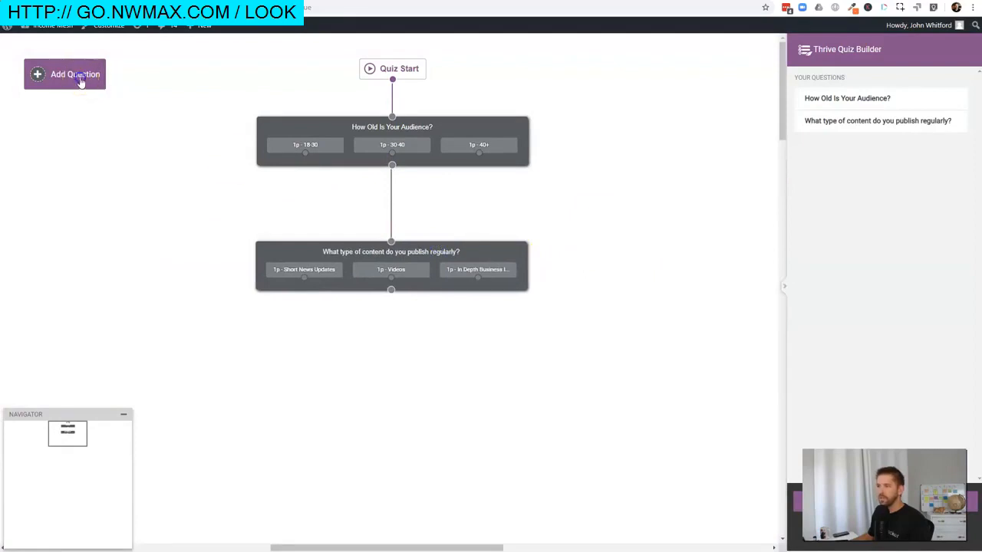
pyautogui.click(410, 189)
pyautogui.click(354, 132)
pyautogui.write('What is the price of your main product o')
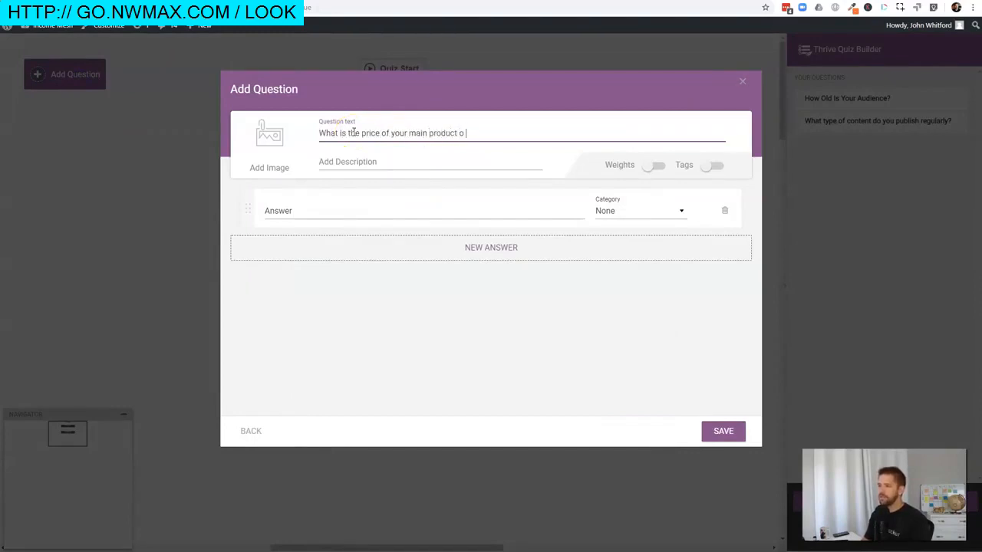
pyautogui.write('r service')
pyautogui.press('Tab')
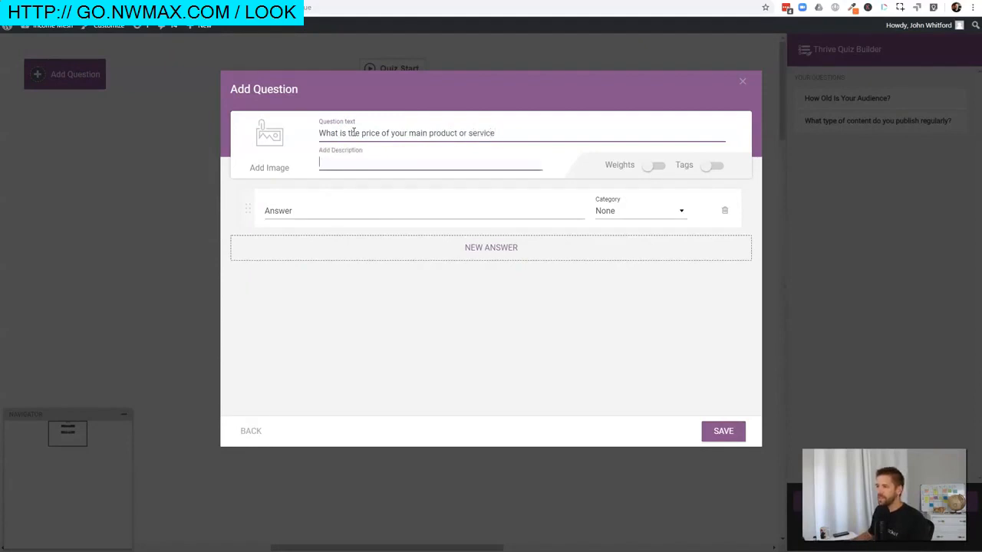
# Step: Add the answers <$20, $20-100 and $100+ to the product price question
pyautogui.click(314, 206)
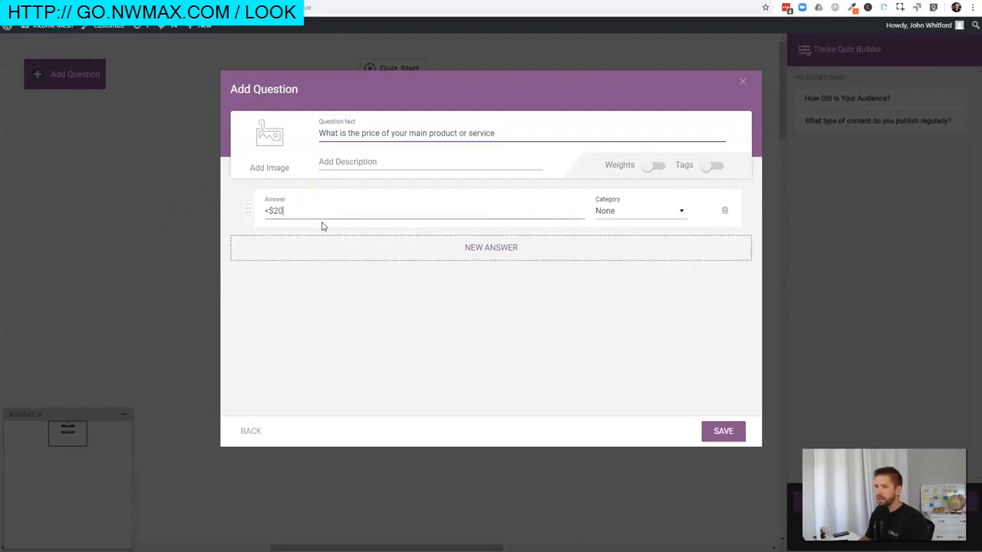
pyautogui.click(479, 250)
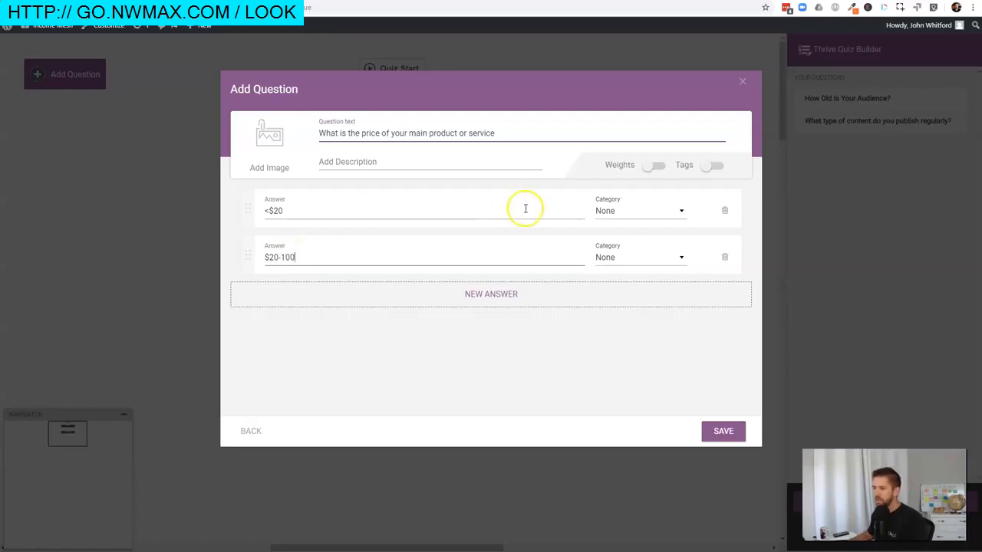
pyautogui.click(506, 300)
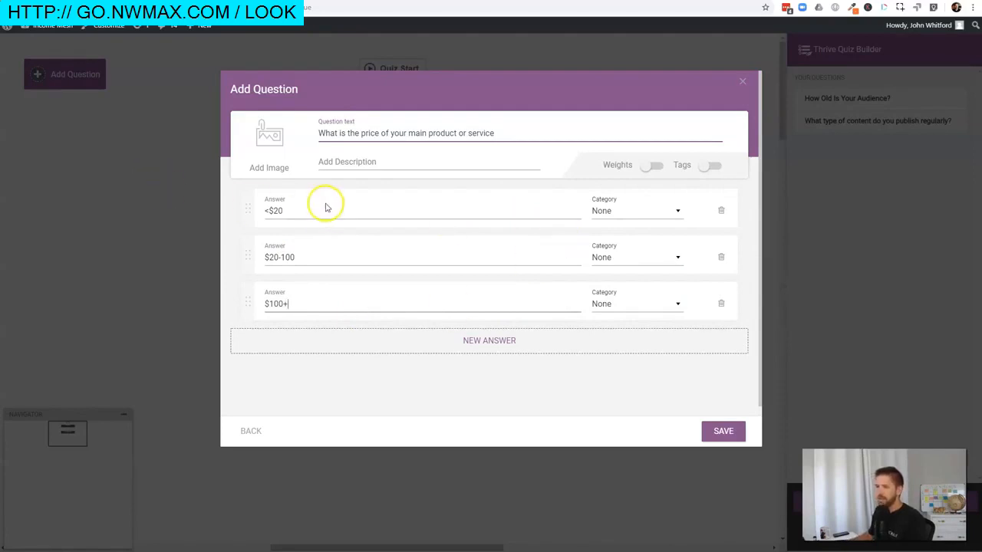
# Step: Assign Facebook Ads to <$20, Youtube Ads to $20-100 and LinkedIn Ads to $100+, and save the question with a closing question mark
pyautogui.click(629, 211)
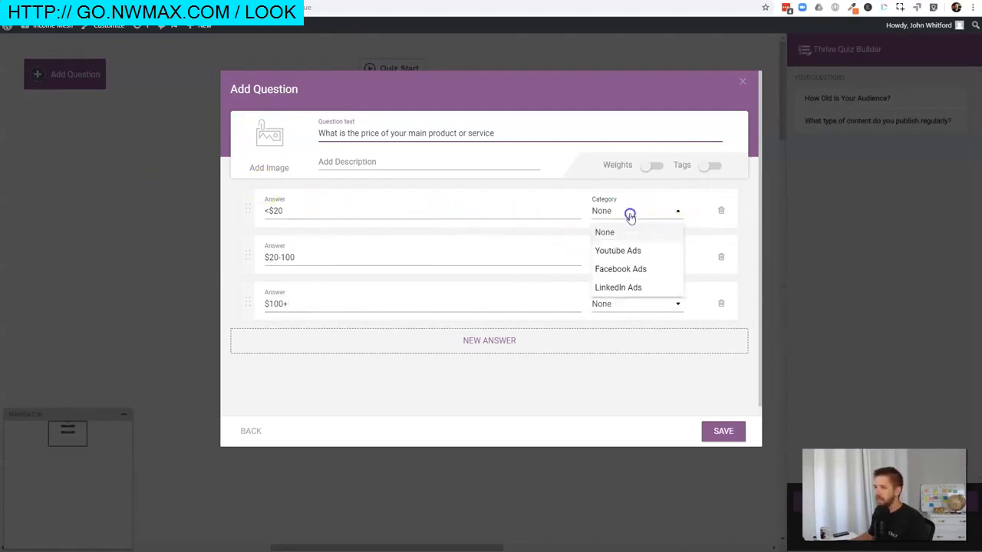
pyautogui.click(616, 269)
pyautogui.click(613, 258)
pyautogui.click(611, 299)
pyautogui.click(612, 308)
pyautogui.click(620, 380)
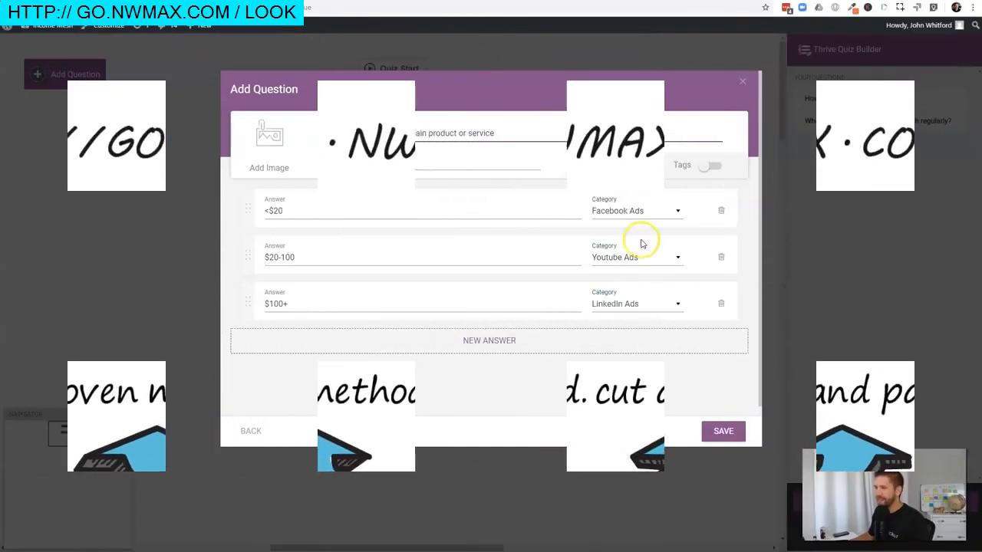
pyautogui.click(553, 135)
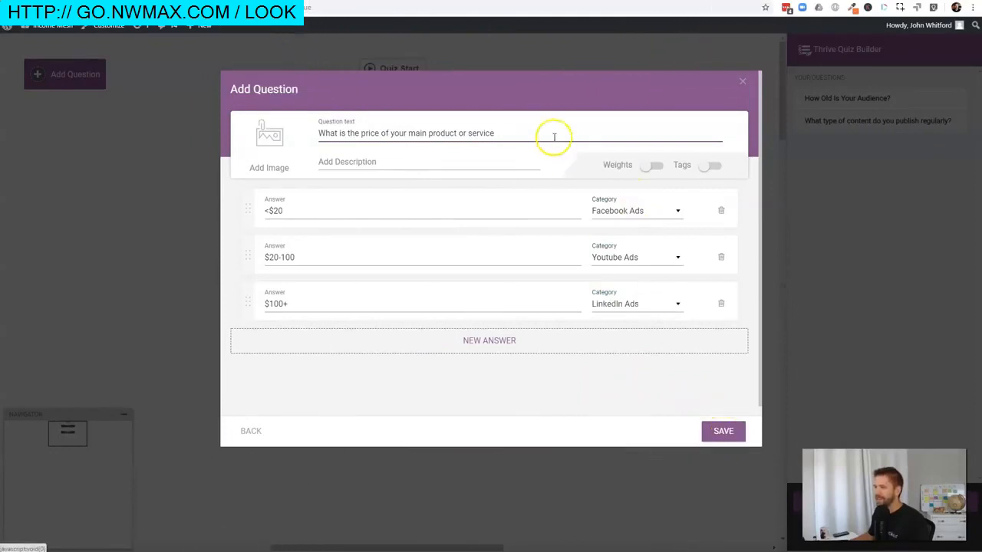
pyautogui.click(723, 432)
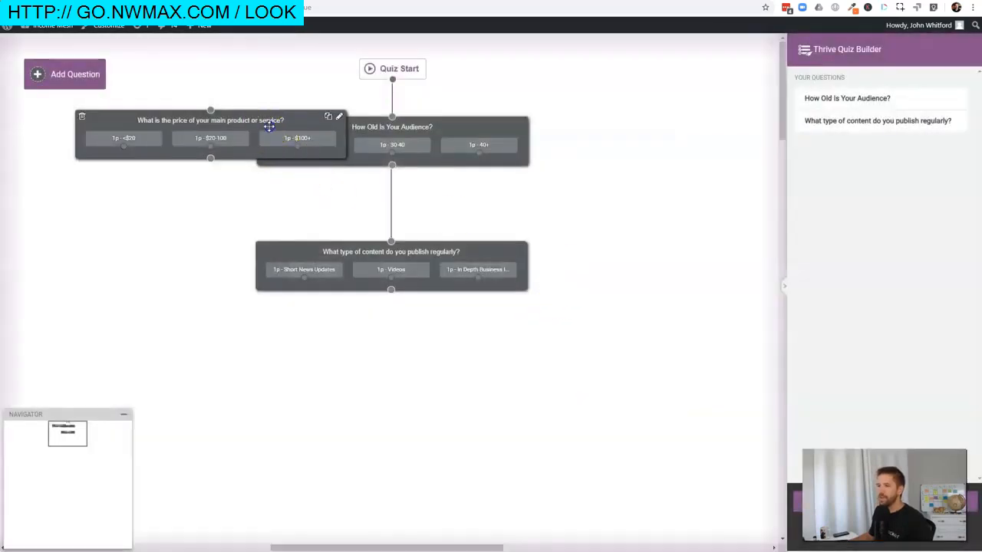
# Step: Connect the price question beneath the content question, aligned with the others, and save the question flow to return to the quiz overview
pyautogui.moveTo(269, 127)
pyautogui.mouseDown()
pyautogui.moveTo(405, 407)
pyautogui.moveTo(449, 400)
pyautogui.mouseUp()
pyautogui.moveTo(391, 290); pyautogui.dragTo(399, 382)
pyautogui.moveTo(459, 394); pyautogui.dragTo(459, 388)
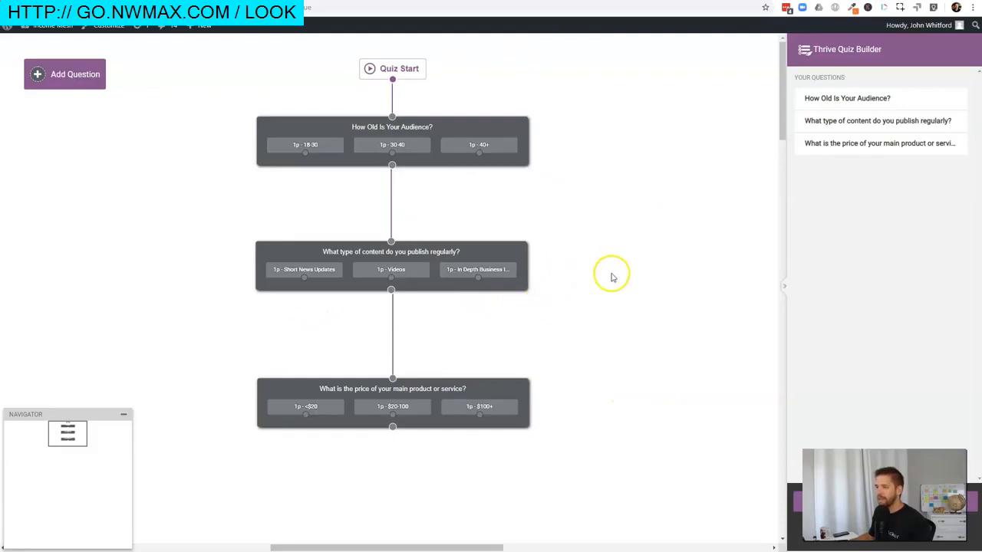
pyautogui.click(871, 503)
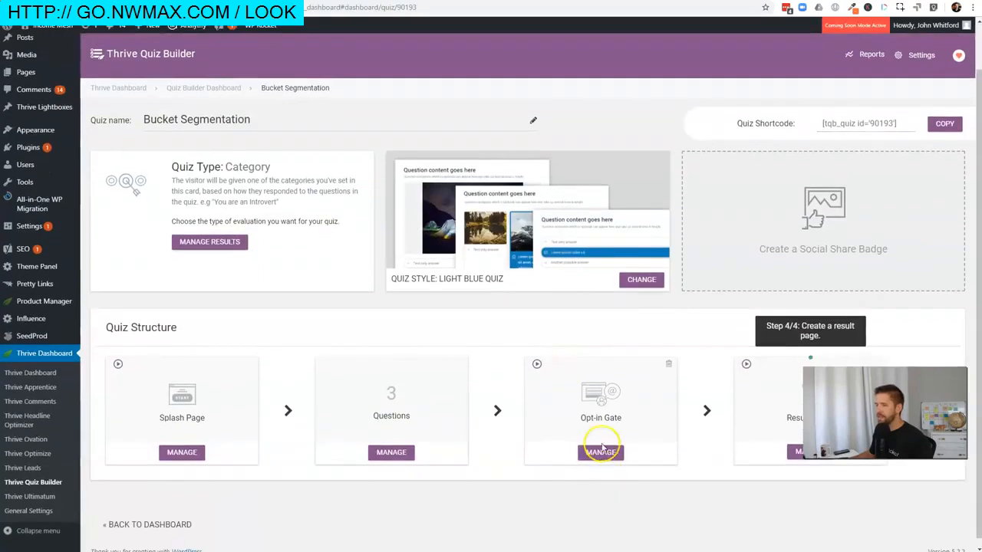
# Step: Edit the First Opt-in Gate design and place a Dynamic Content element between the Great Job heading and the text below it
pyautogui.click(600, 453)
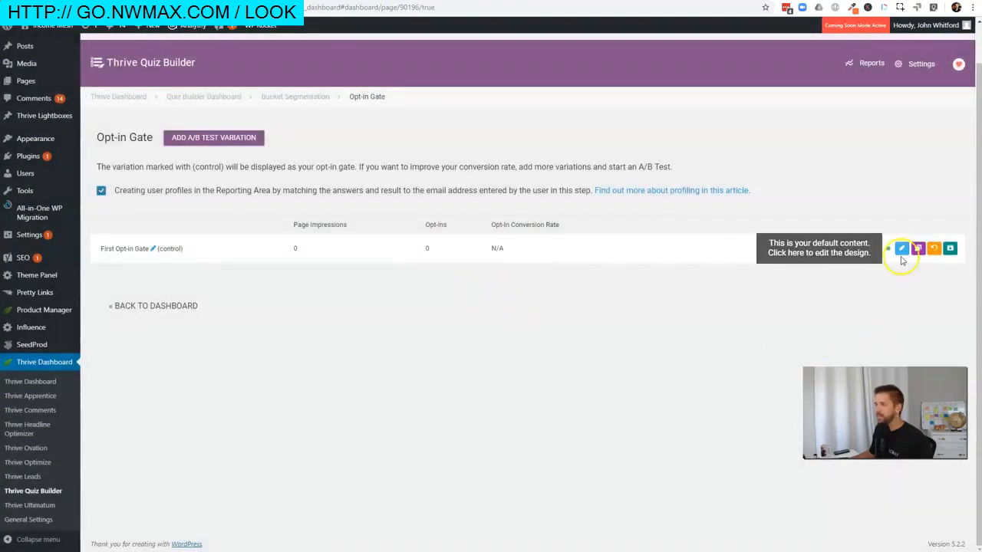
pyautogui.click(902, 251)
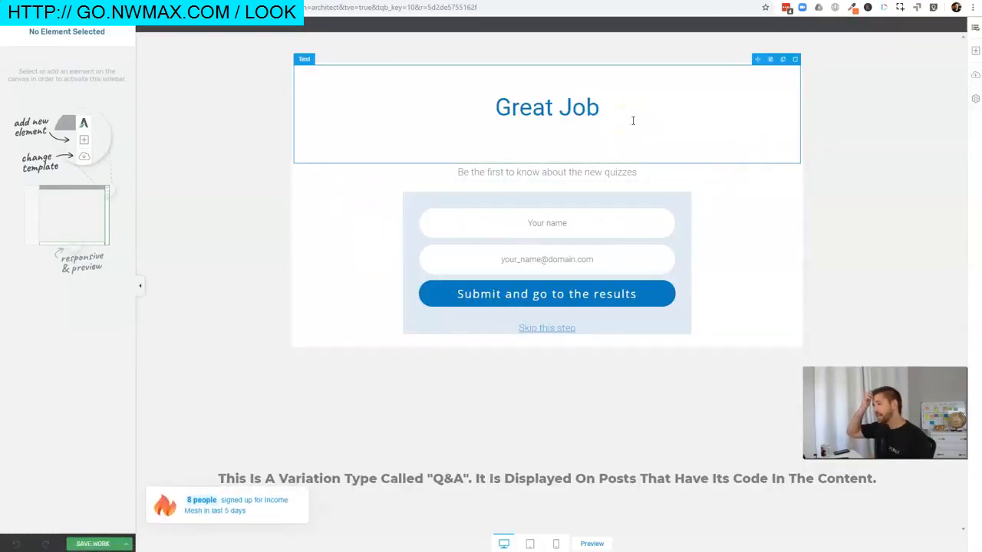
pyautogui.click(975, 53)
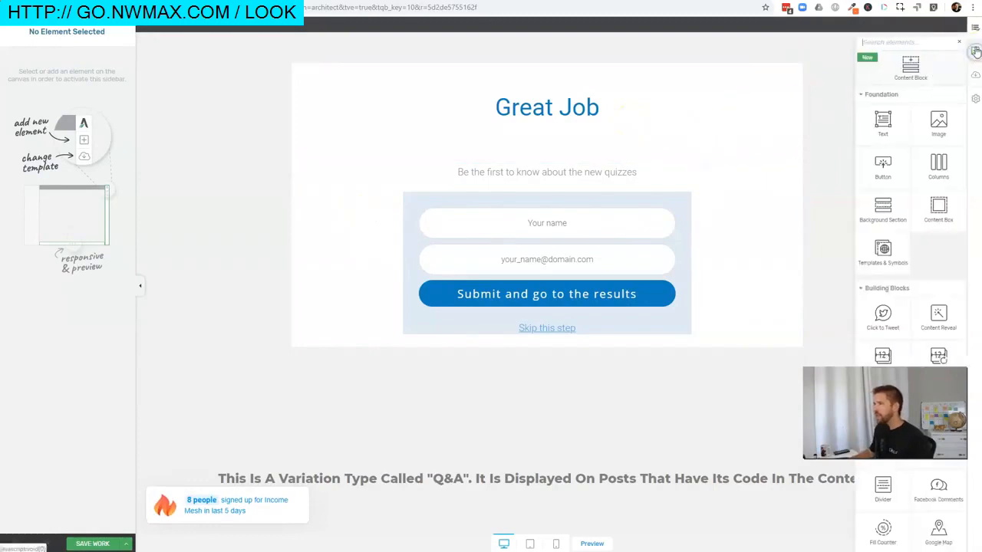
pyautogui.write('dynam')
pyautogui.moveTo(884, 150); pyautogui.dragTo(554, 134)
pyautogui.click(434, 189)
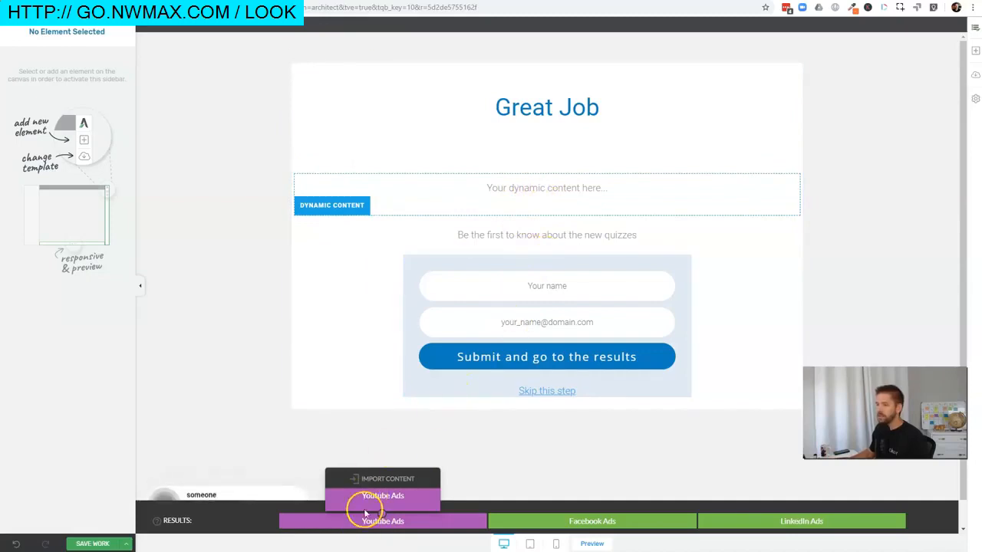
pyautogui.click(537, 299)
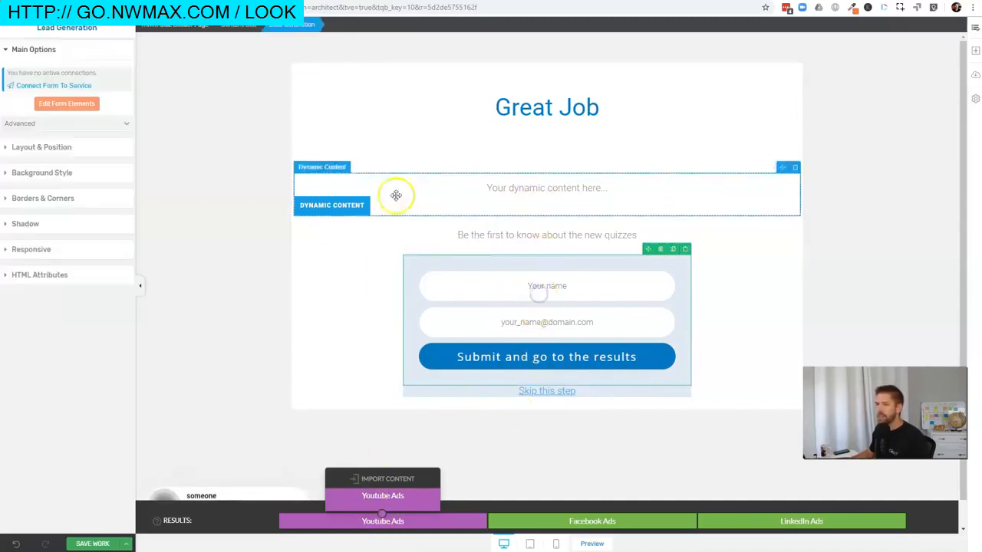
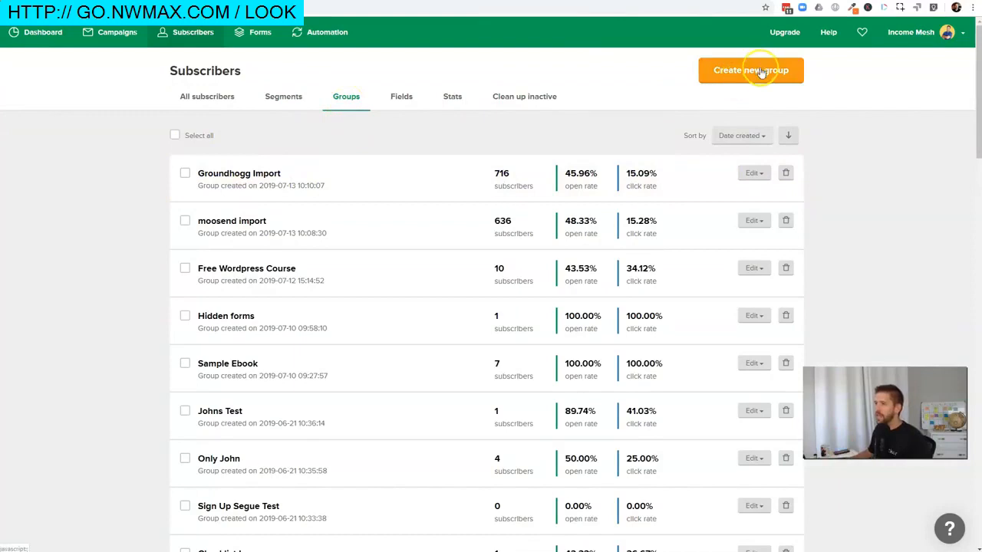
# Step: In MailerLite, create the subscriber groups Youtube Ads, Facebook Ads and LinkedIn Ads
pyautogui.click(520, 94)
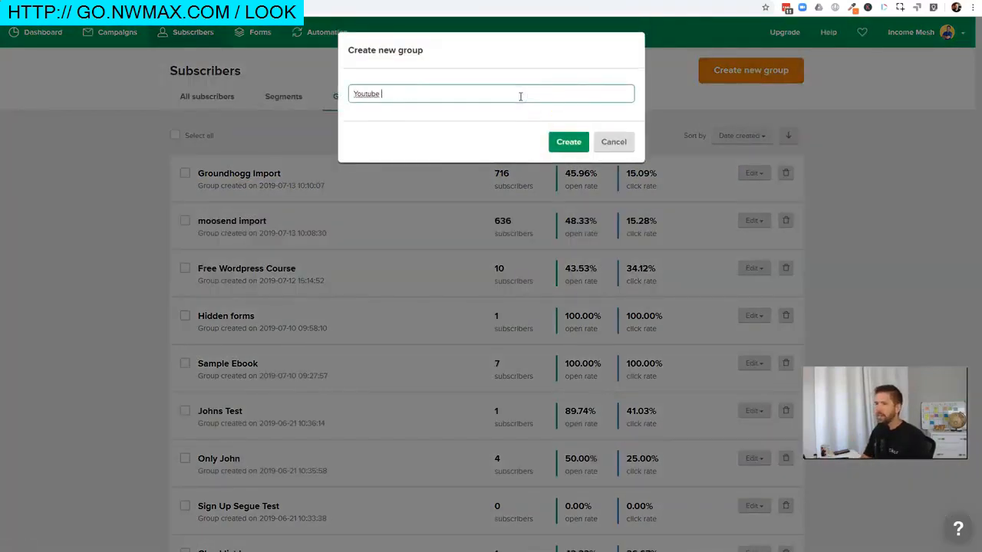
pyautogui.click(563, 152)
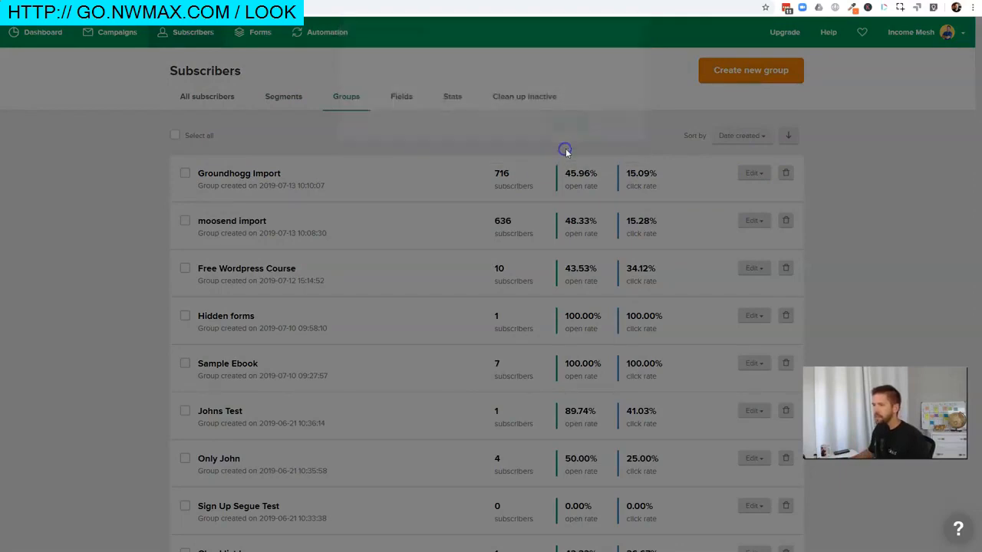
pyautogui.click(735, 72)
pyautogui.click(417, 95)
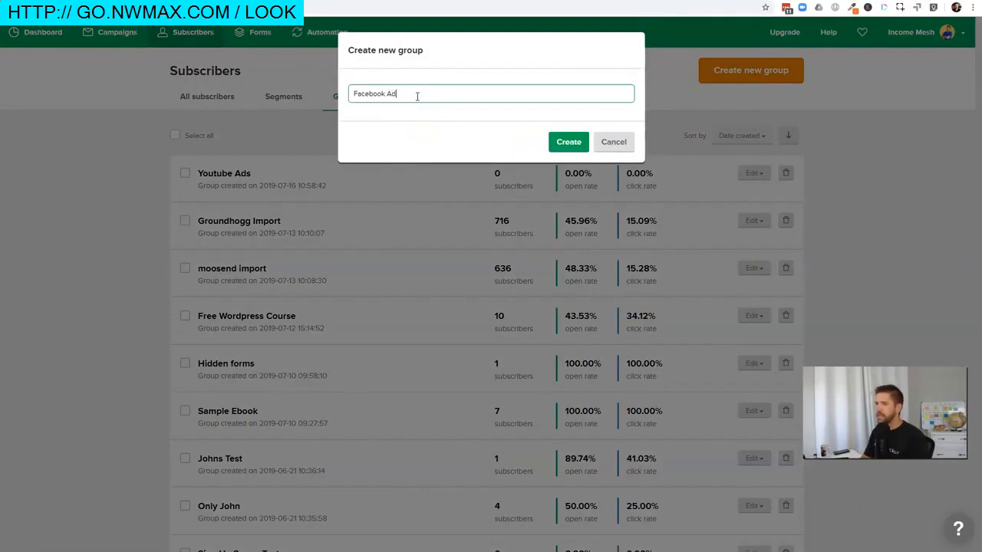
pyautogui.click(560, 140)
pyautogui.click(758, 70)
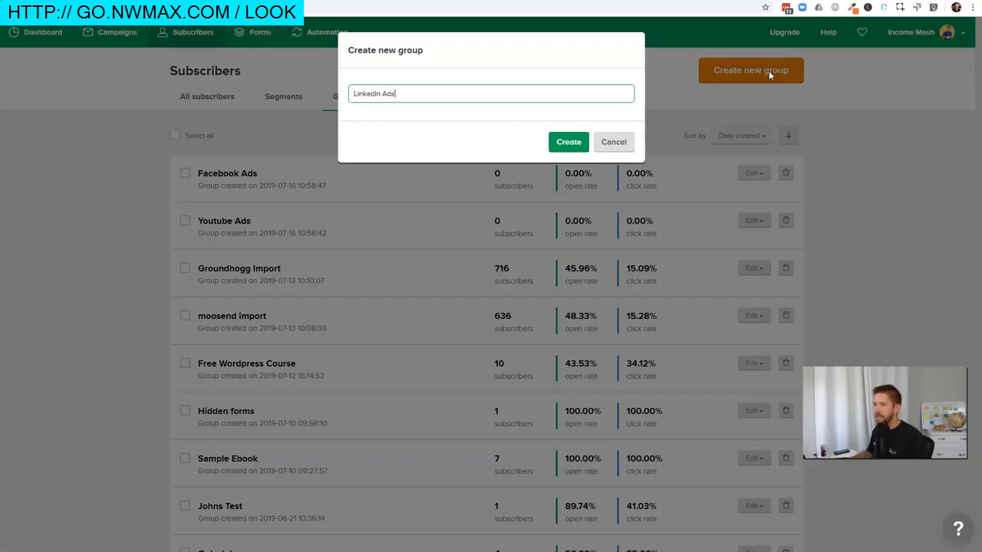
pyautogui.click(568, 141)
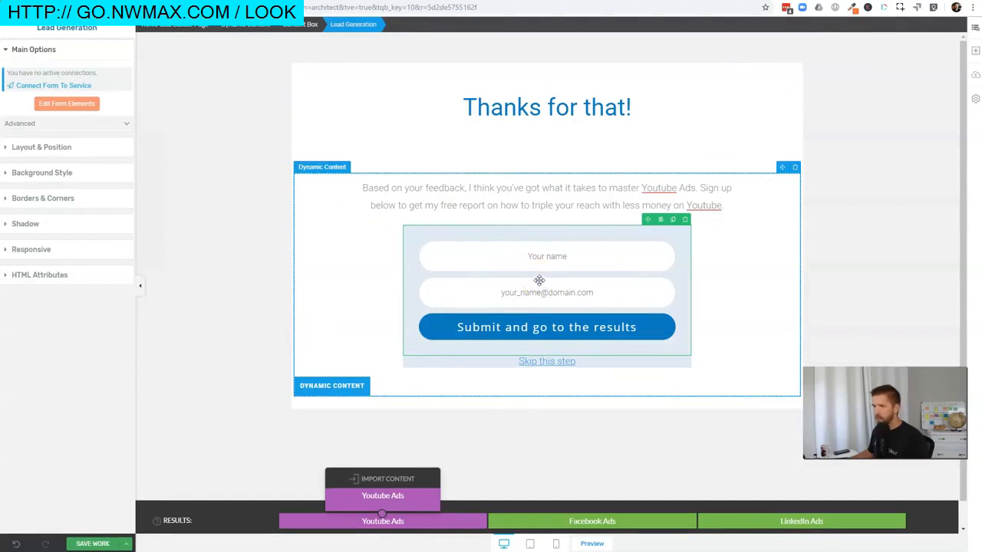
# Step: Back in the Thrive opt-in gate, connect the Youtube Ads form to MailerLite with reloaded lists and the Youtube Ads mailing list
pyautogui.click(89, 87)
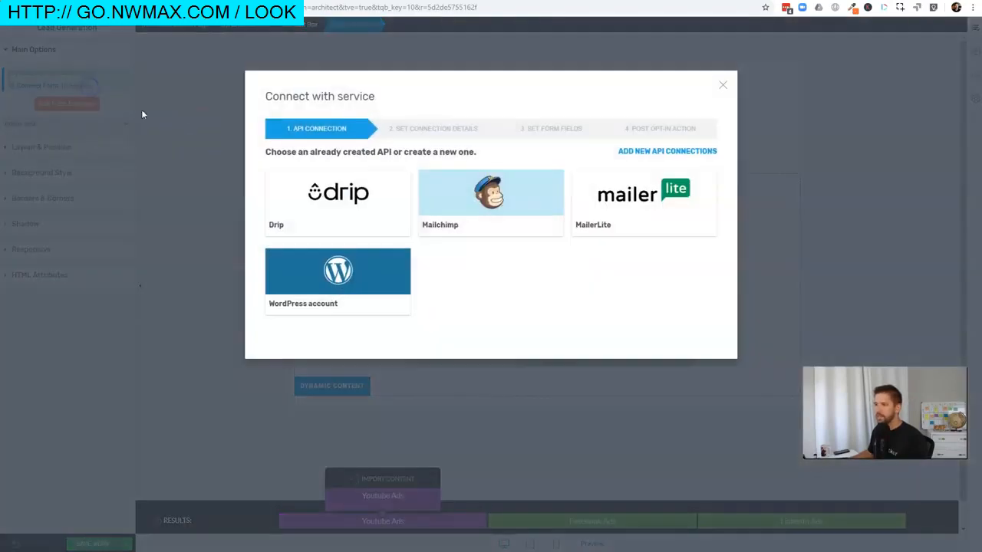
pyautogui.click(658, 207)
pyautogui.click(663, 204)
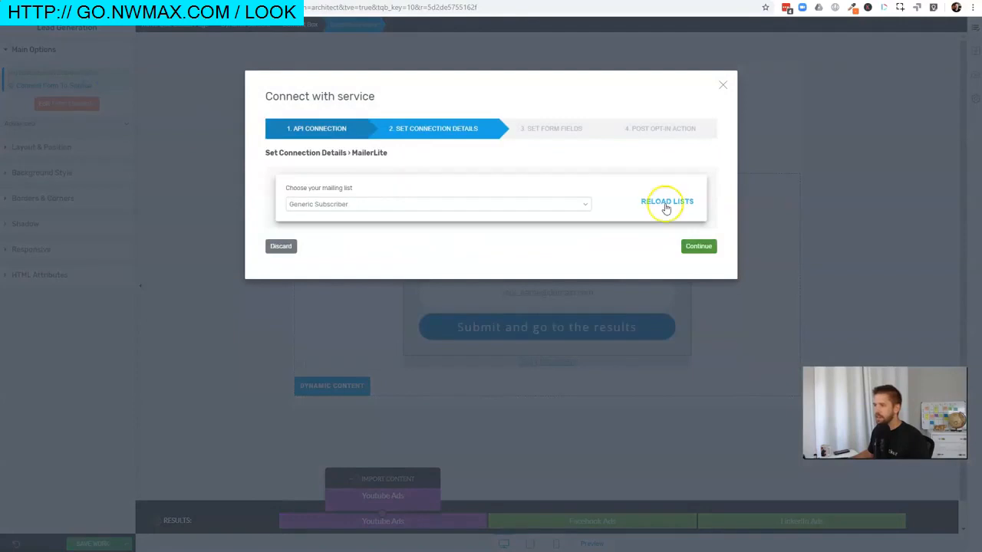
pyautogui.click(581, 204)
pyautogui.scroll(-5, 529, 261)
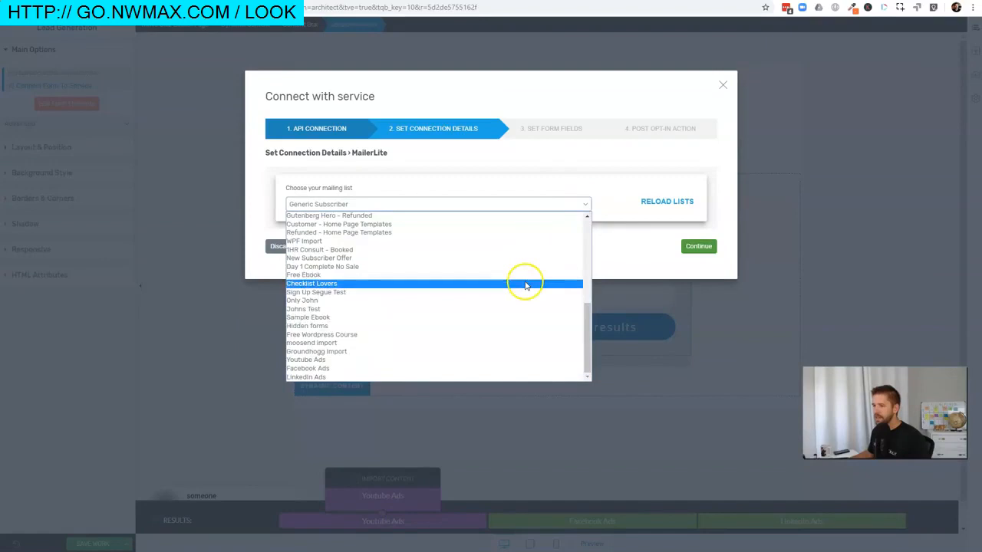
pyautogui.click(427, 360)
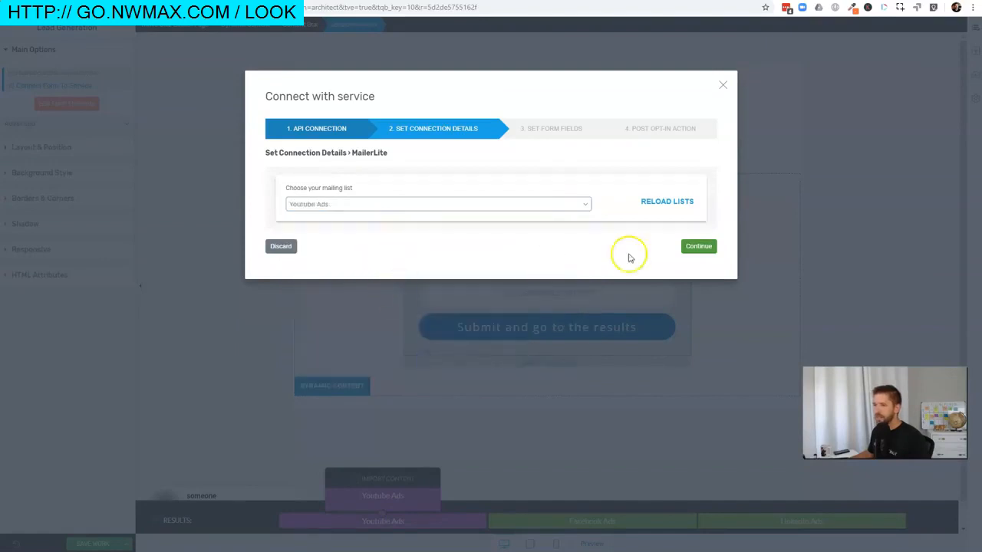
pyautogui.click(700, 247)
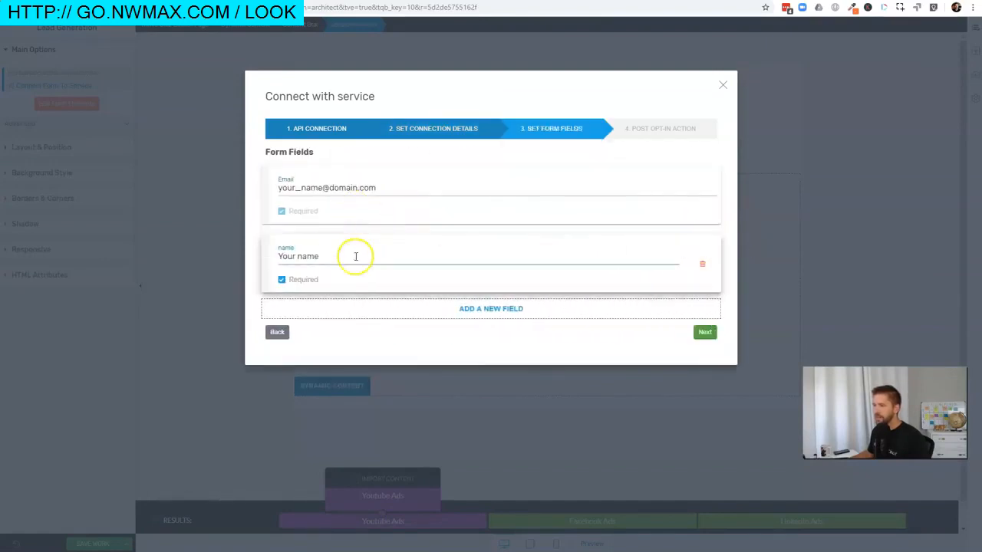
# Step: Remove the form's name field, label the email field "Your Best Email", and save the connection with Go to next step in quiz
pyautogui.click(701, 268)
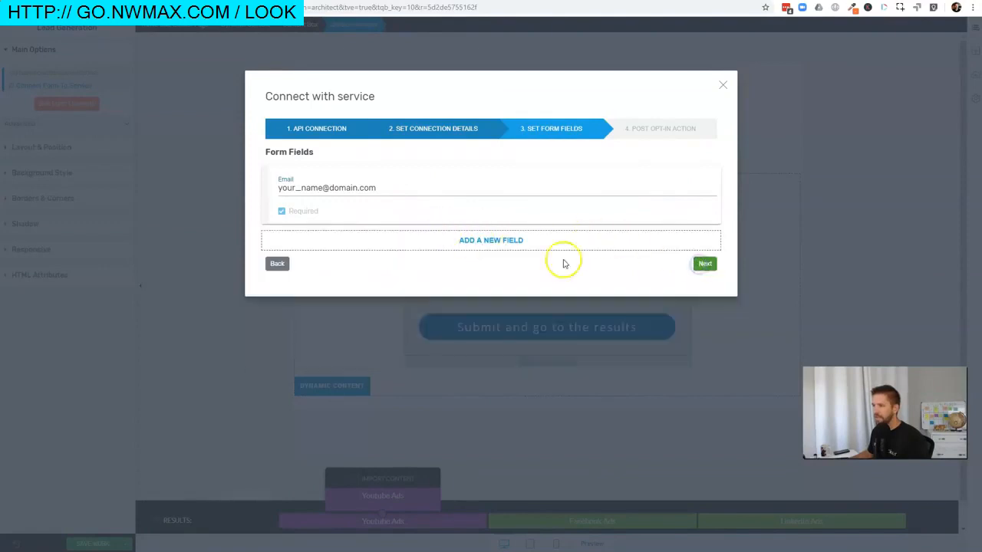
pyautogui.tripleClick(418, 192)
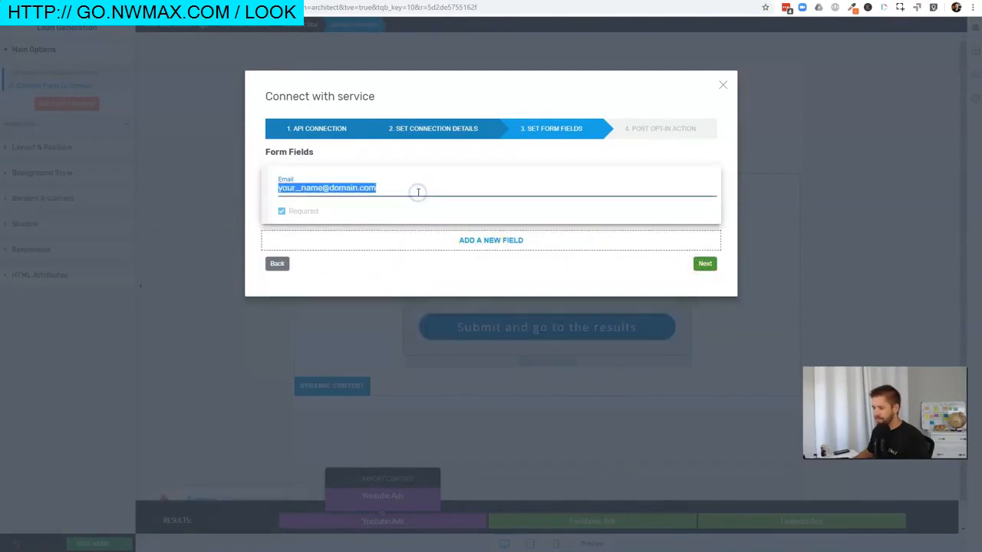
pyautogui.write('Your Best Email')
pyautogui.click(700, 264)
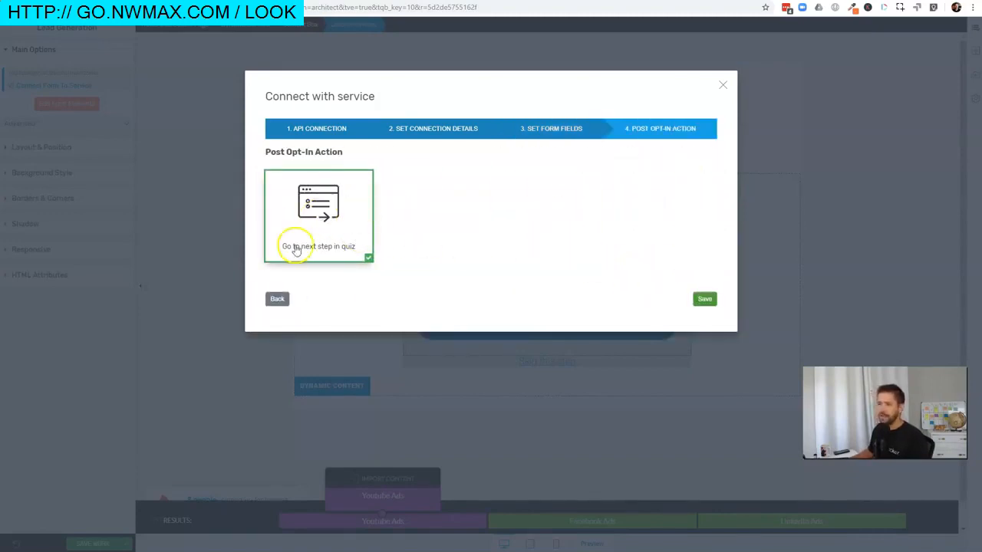
pyautogui.click(704, 300)
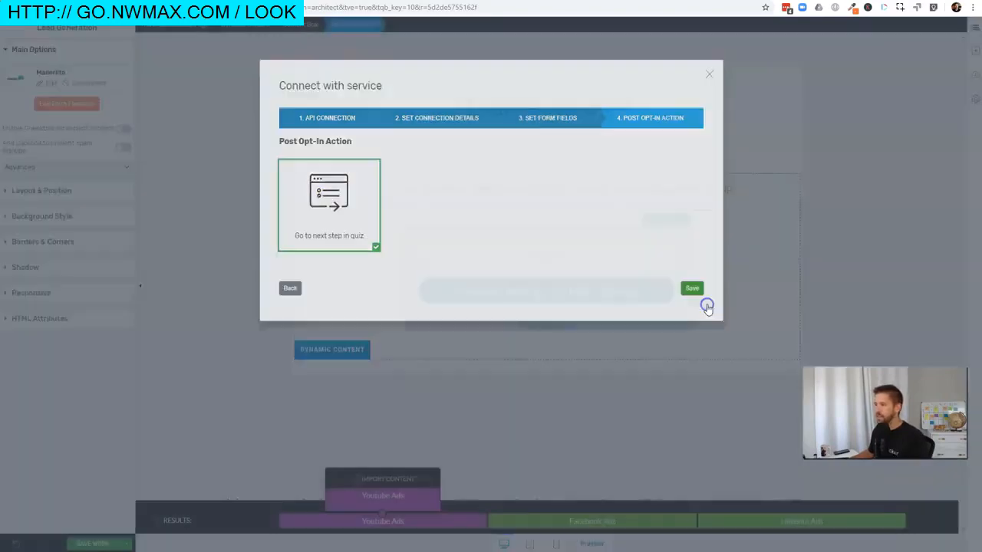
pyautogui.click(753, 301)
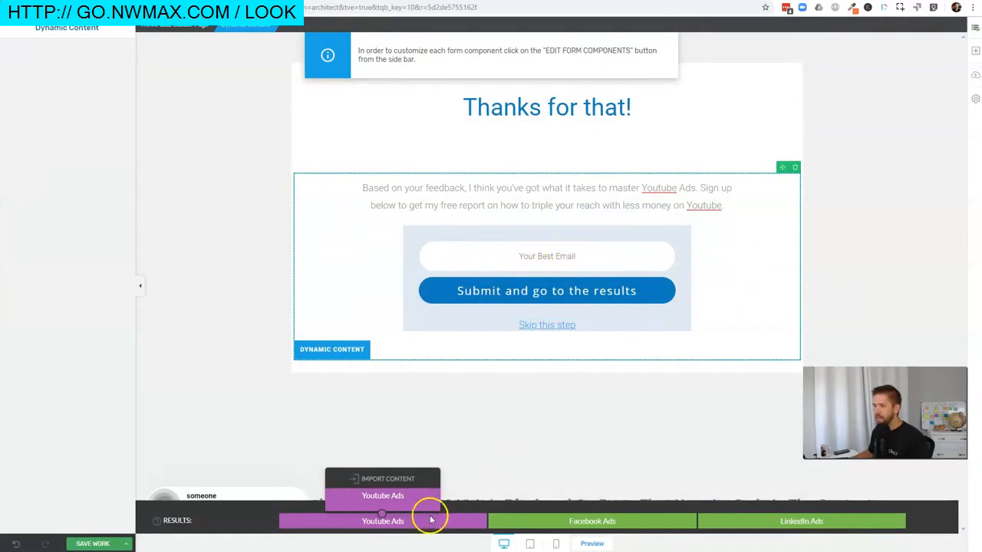
# Step: Switch to the Facebook Ads result and import the dynamic content from the Youtube Ads state
pyautogui.click(560, 528)
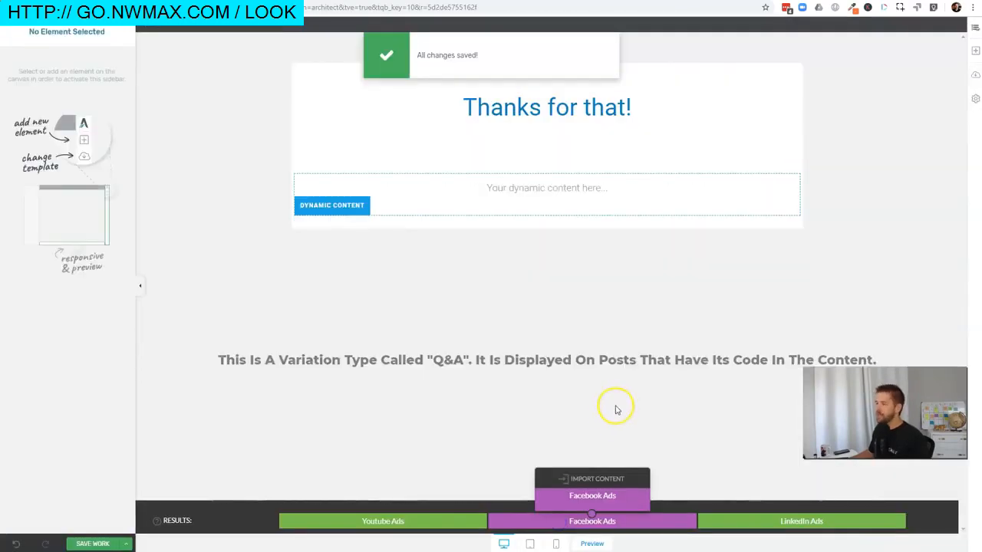
pyautogui.click(585, 479)
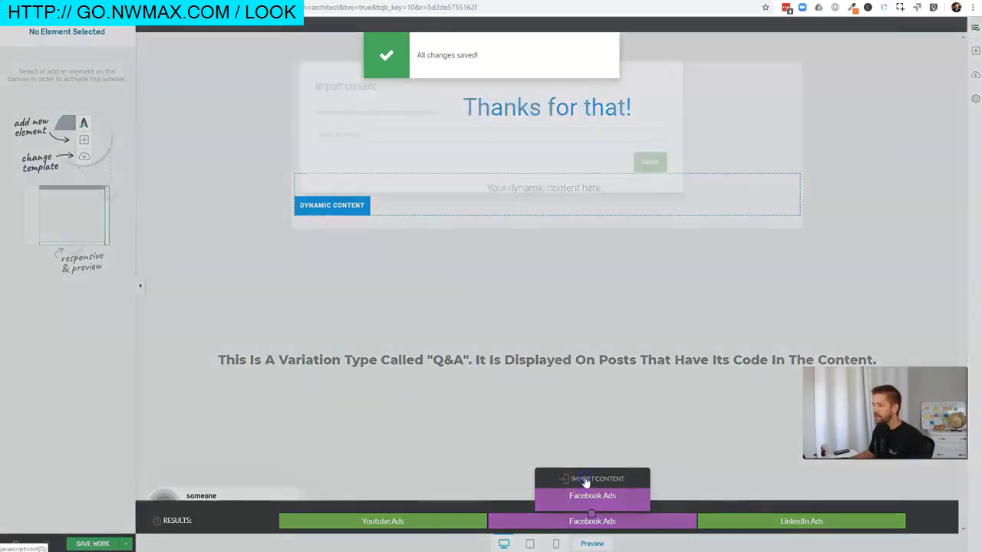
pyautogui.click(379, 202)
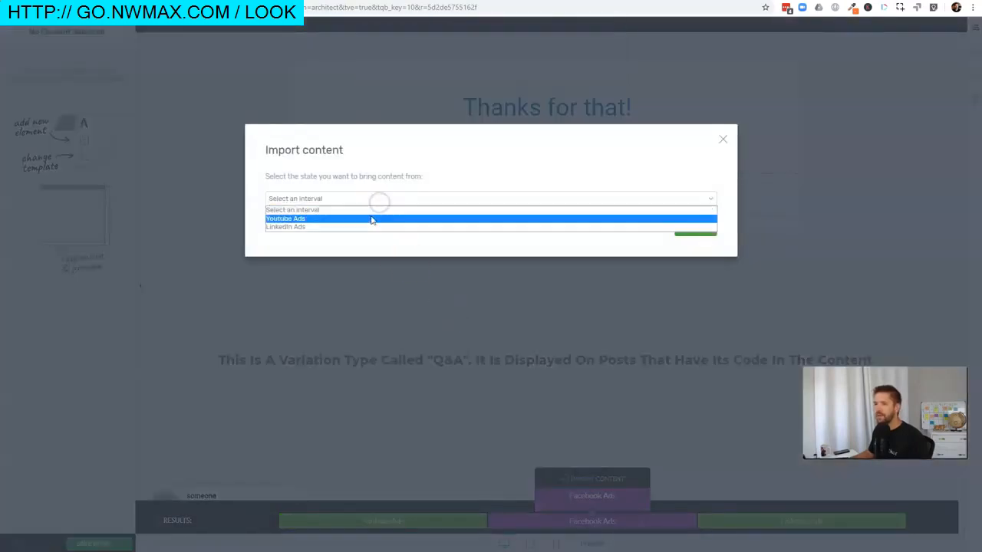
pyautogui.click(371, 219)
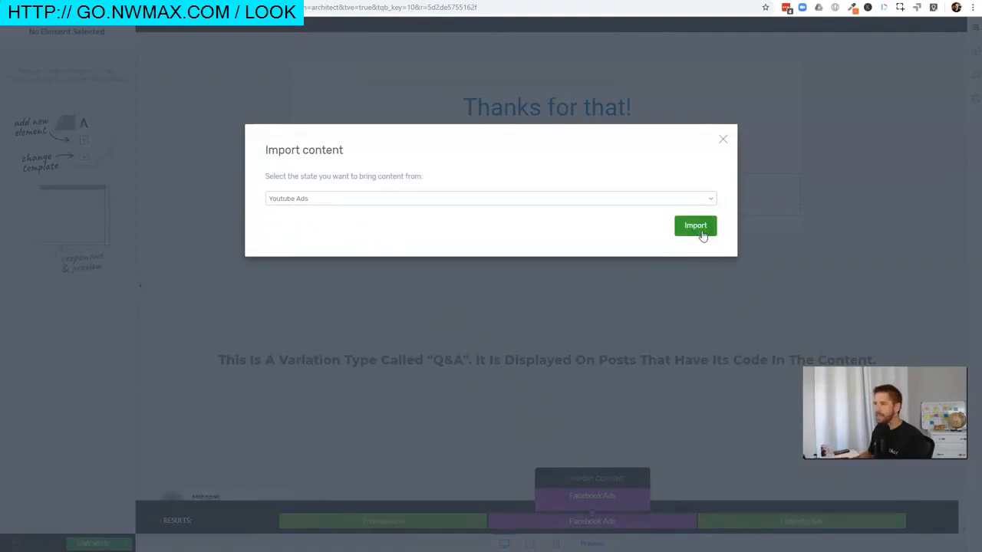
pyautogui.click(701, 230)
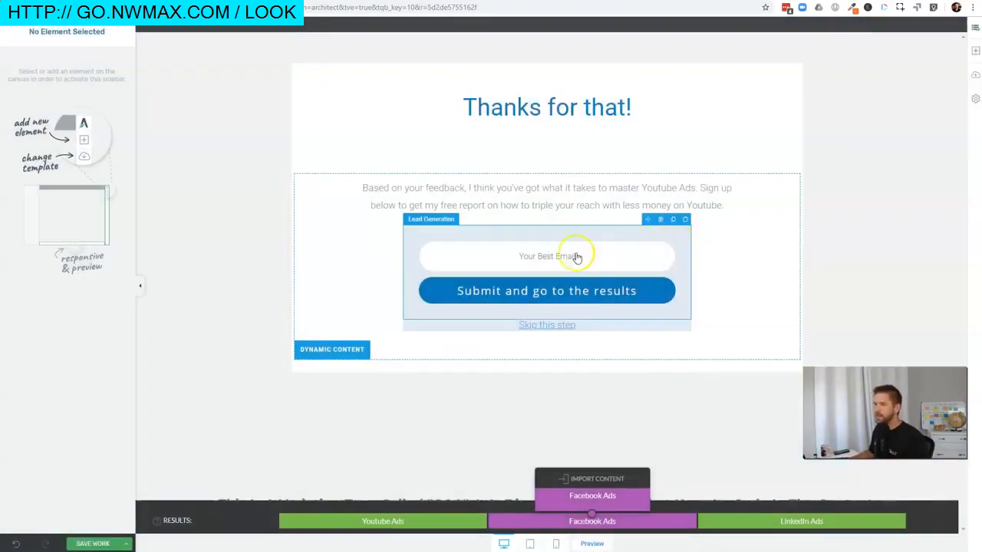
# Step: Reword the Facebook Ads opt-in text for Facebook, and save its form's MailerLite connection with the Facebook Ads mailing list
pyautogui.click(649, 212)
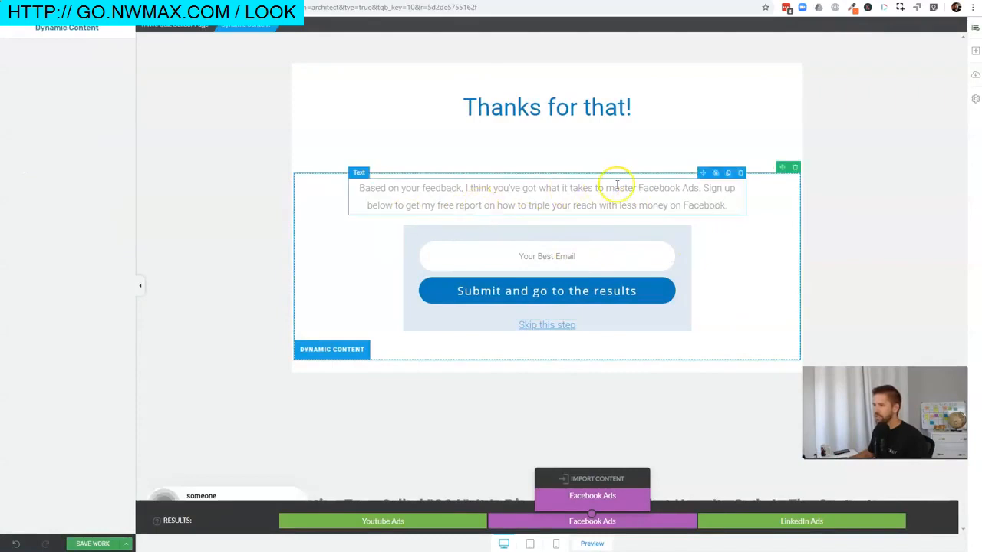
pyautogui.click(564, 263)
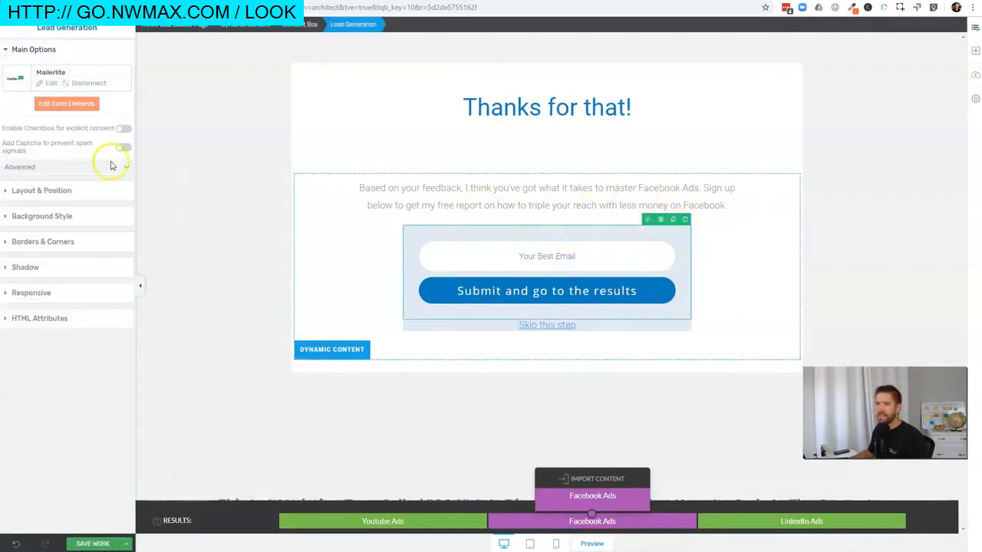
pyautogui.click(55, 85)
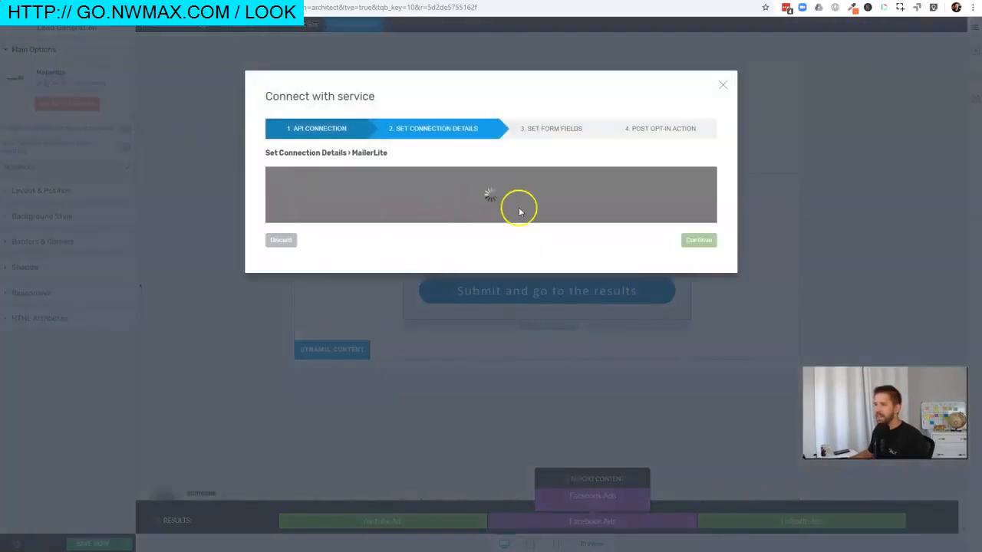
pyautogui.click(523, 205)
pyautogui.scroll(-2, 487, 318)
pyautogui.click(439, 367)
pyautogui.click(519, 244)
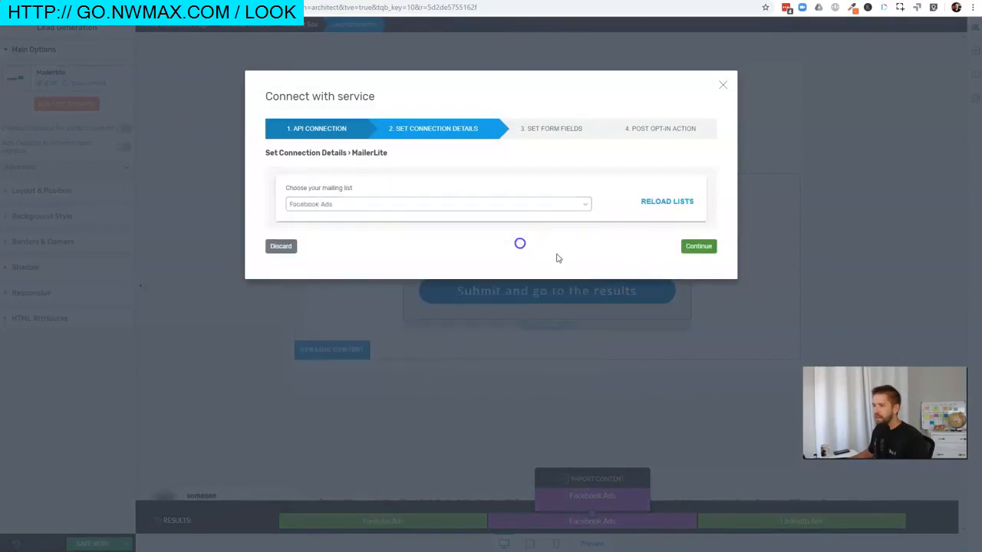
pyautogui.click(699, 247)
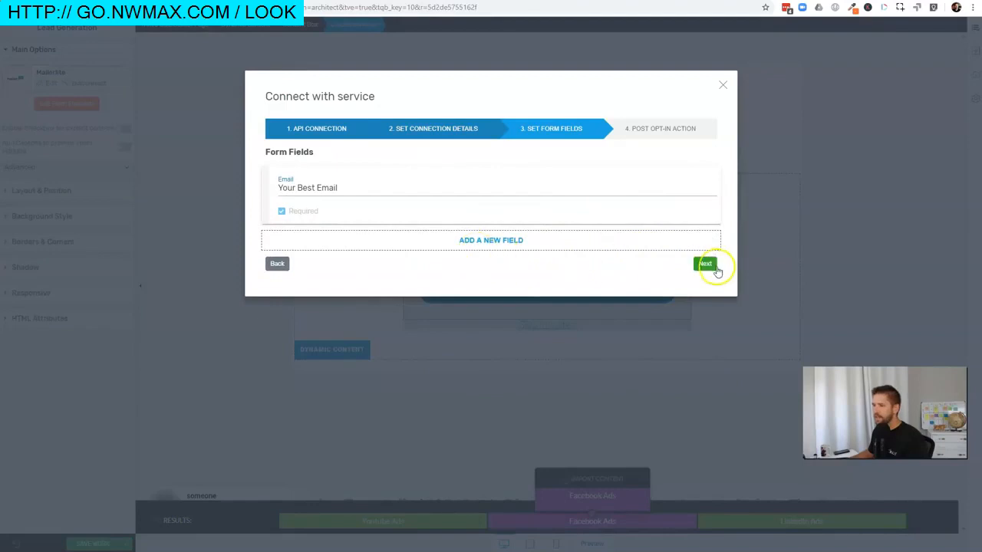
pyautogui.click(713, 269)
pyautogui.click(704, 298)
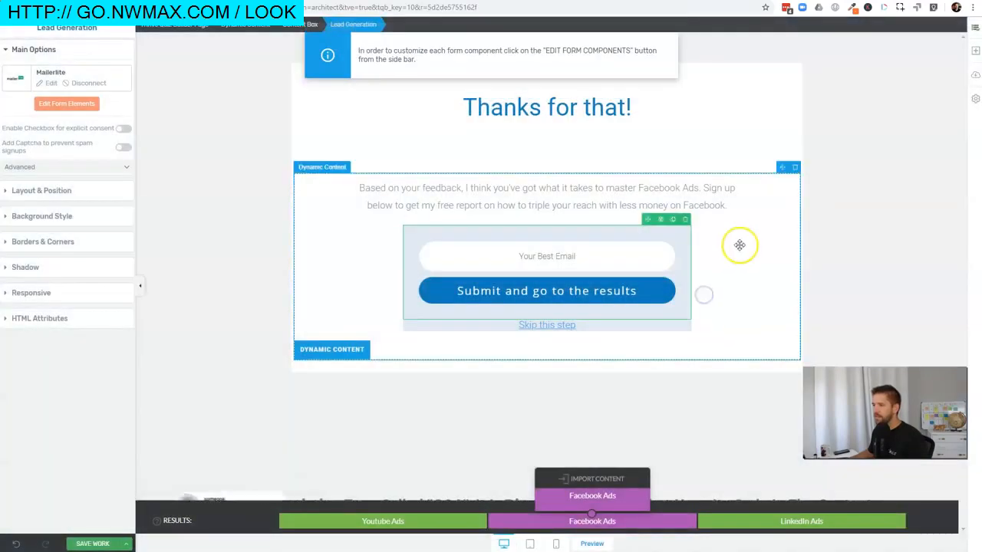
# Step: Import the Youtube Ads content into the LinkedIn Ads result and change both mentions of Youtube in its text to LinkedIn
pyautogui.click(775, 523)
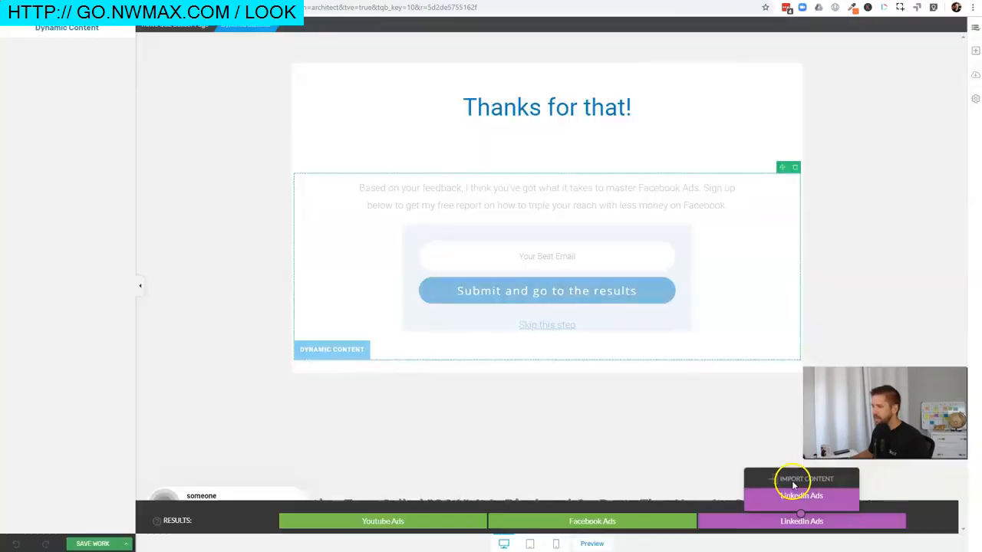
pyautogui.click(794, 478)
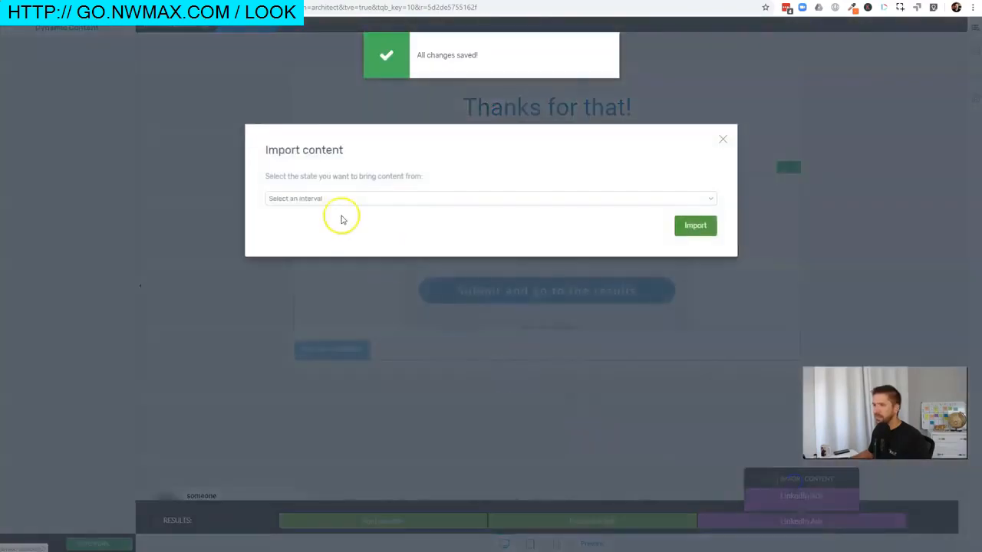
pyautogui.click(336, 199)
pyautogui.click(322, 224)
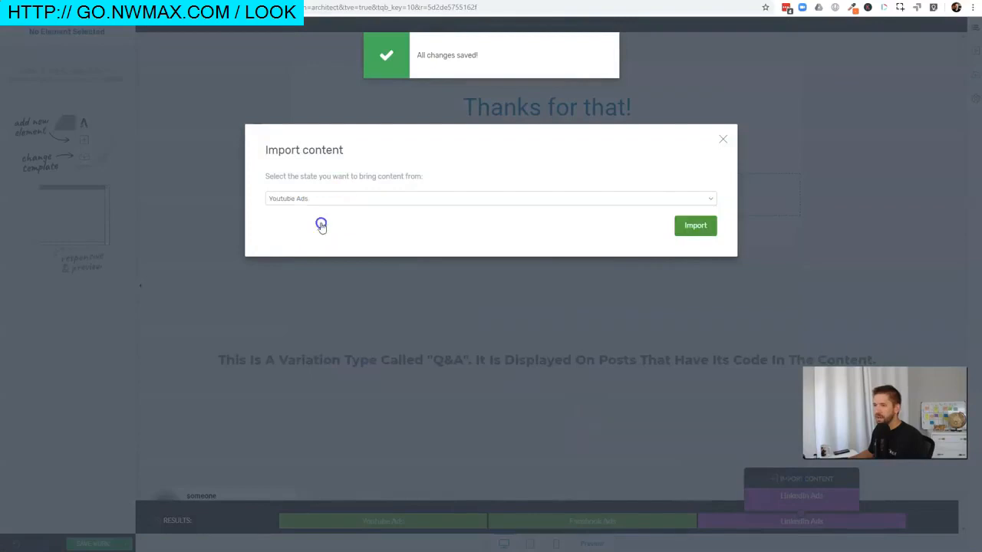
pyautogui.click(698, 225)
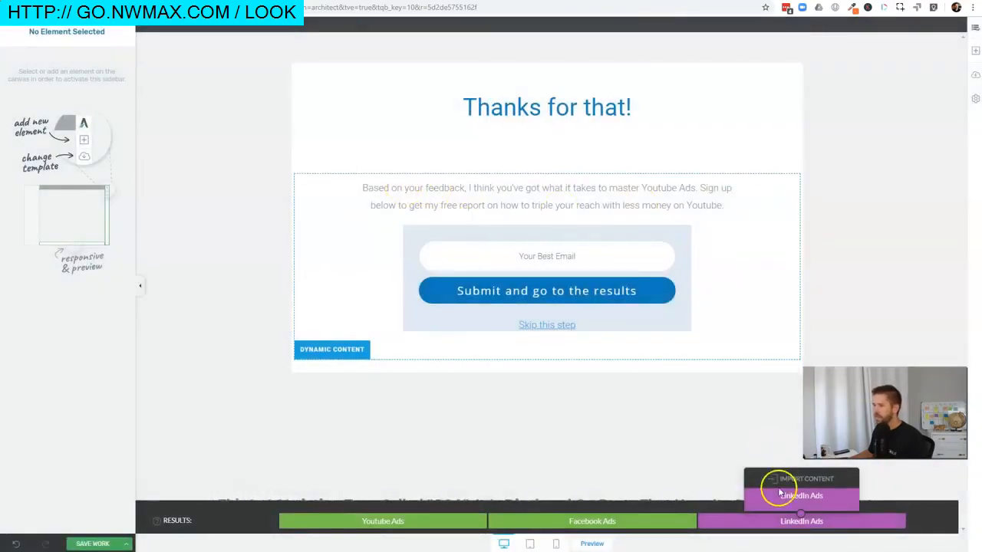
pyautogui.doubleClick(653, 188)
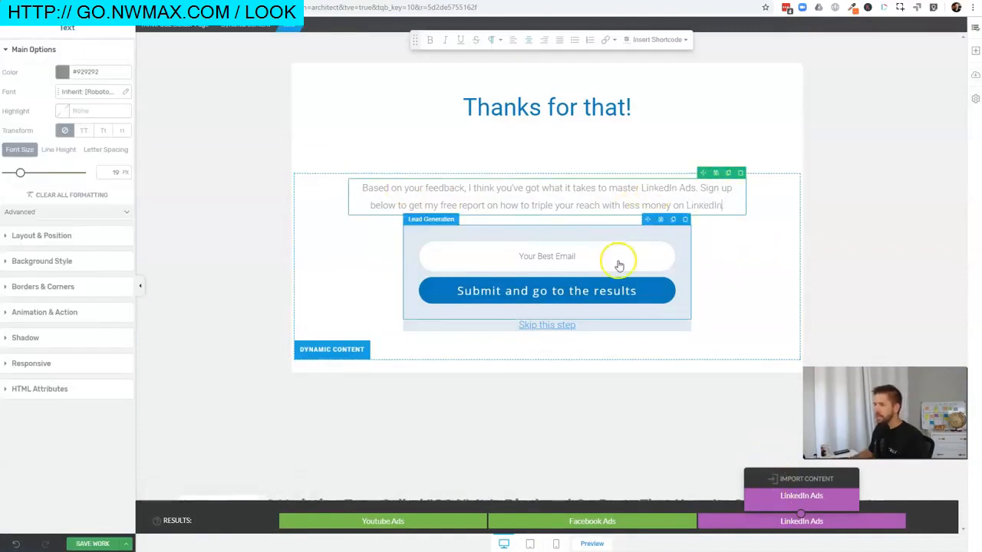
# Step: Set the LinkedIn Ads form's MailerLite mailing list to LinkedIn Ads and save the connection with Go to next step in quiz
pyautogui.click(618, 263)
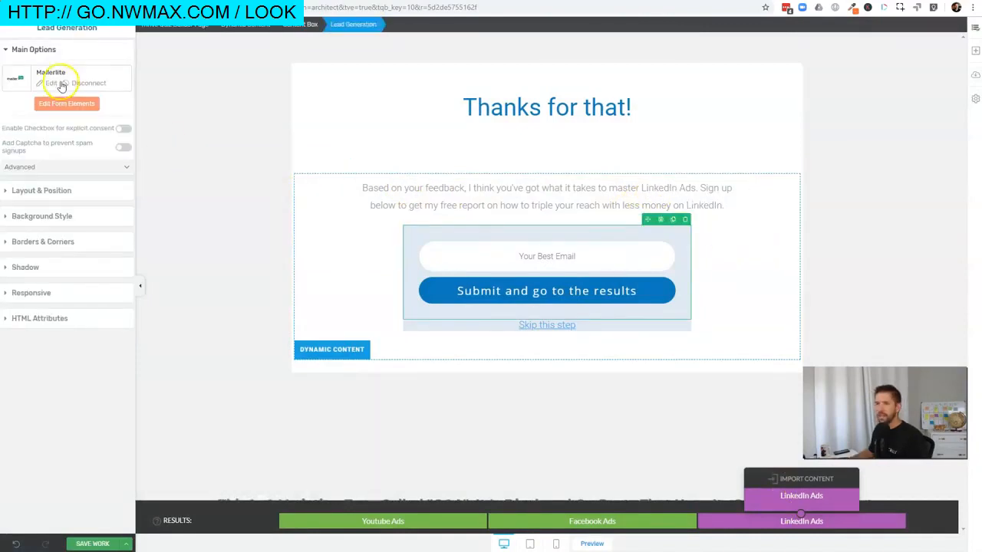
pyautogui.click(50, 83)
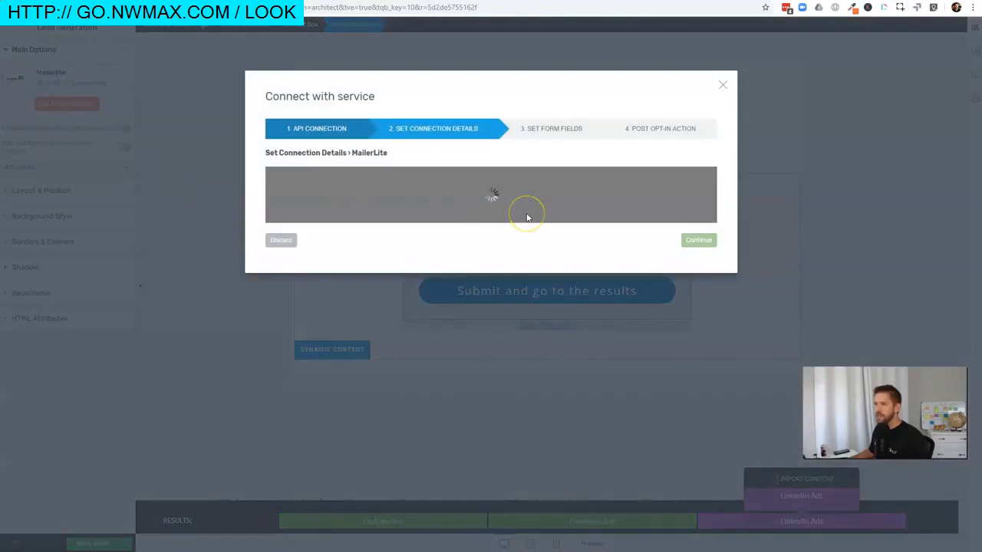
pyautogui.click(428, 205)
pyautogui.scroll(-1, 424, 296)
pyautogui.click(357, 377)
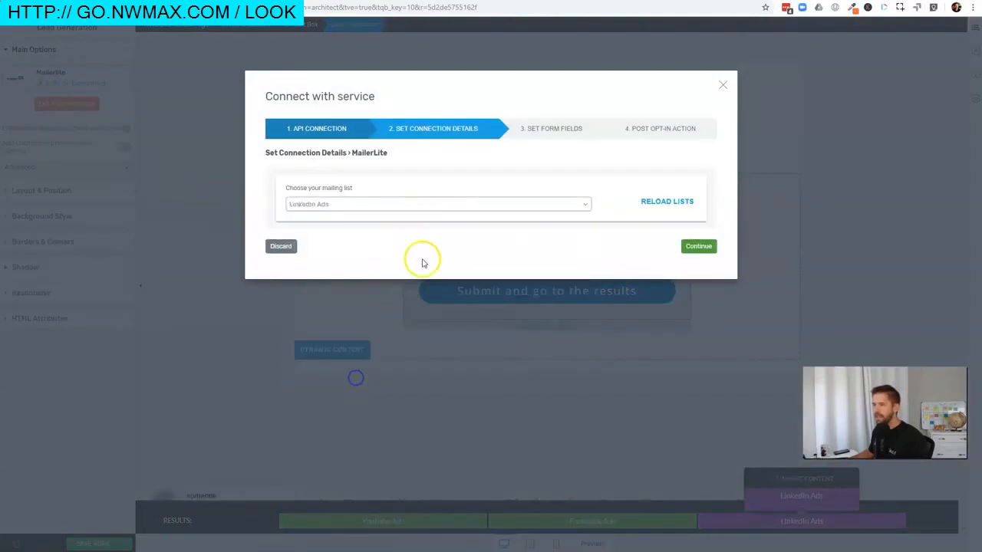
pyautogui.click(694, 248)
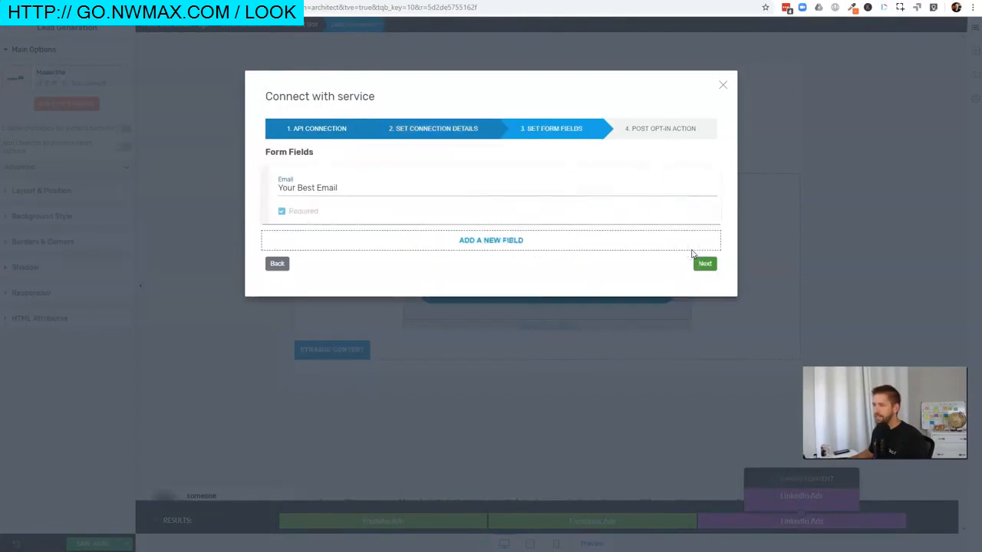
pyautogui.click(703, 265)
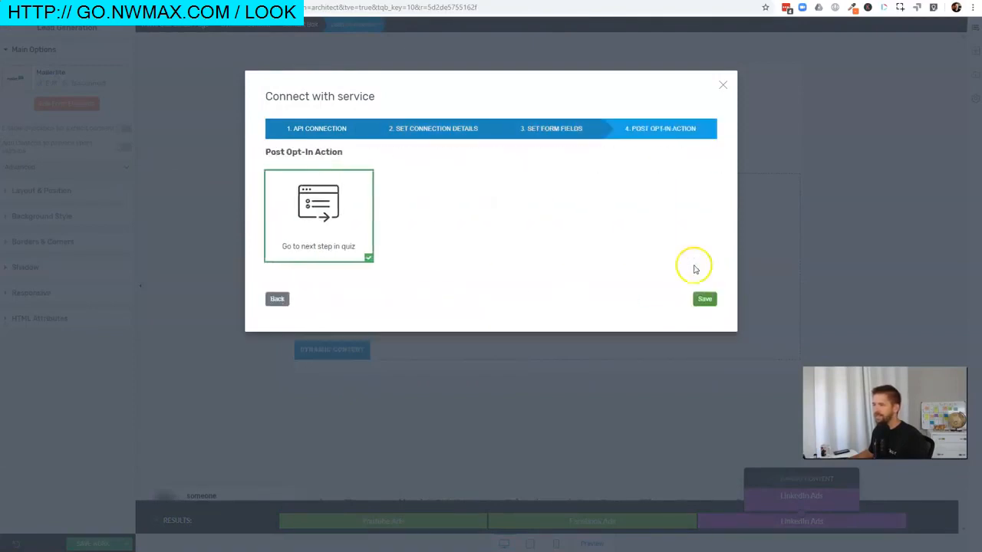
pyautogui.click(703, 297)
pyautogui.click(831, 232)
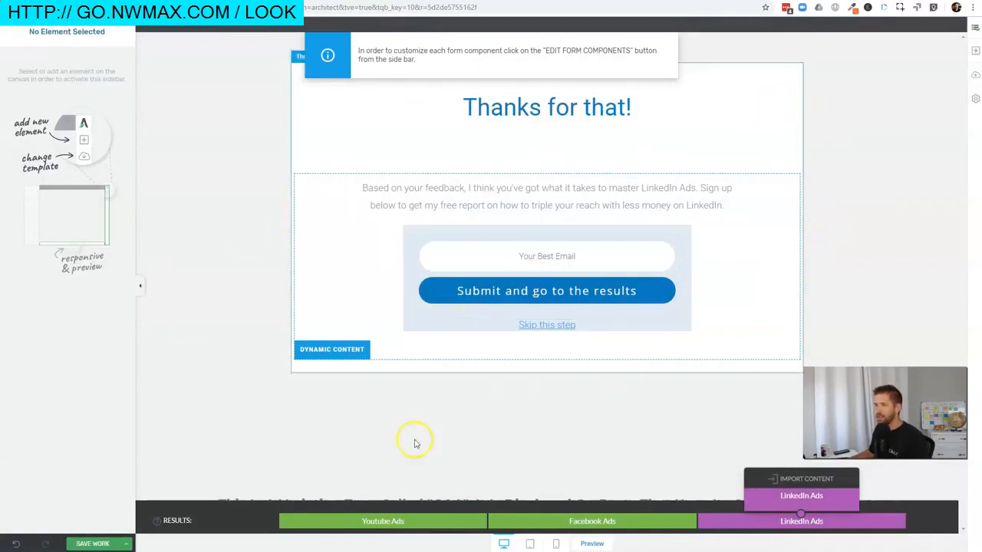
# Step: Save the opt-in gate and preview it, switching from the Youtube Ads state to another result state
pyautogui.click(129, 543)
pyautogui.click(69, 527)
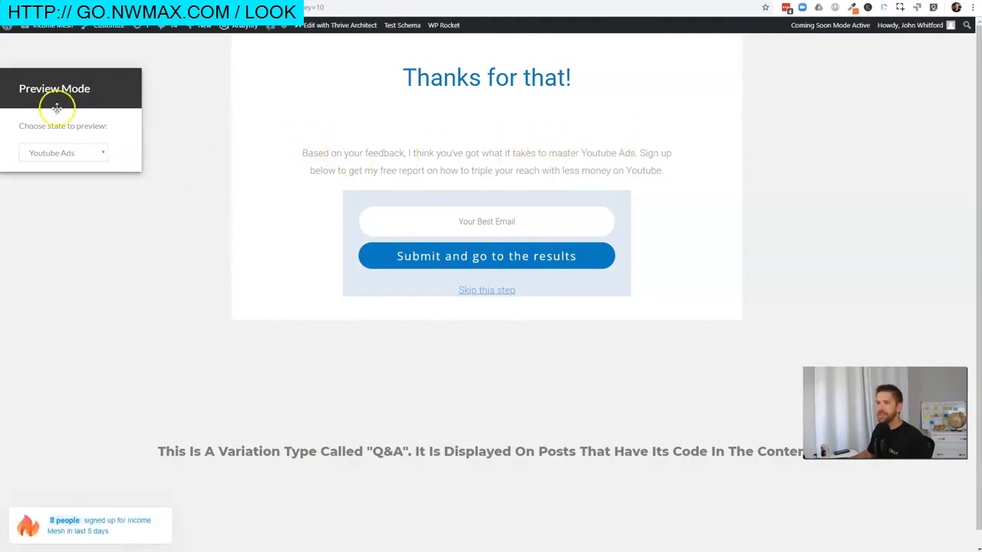
pyautogui.click(51, 154)
pyautogui.click(53, 178)
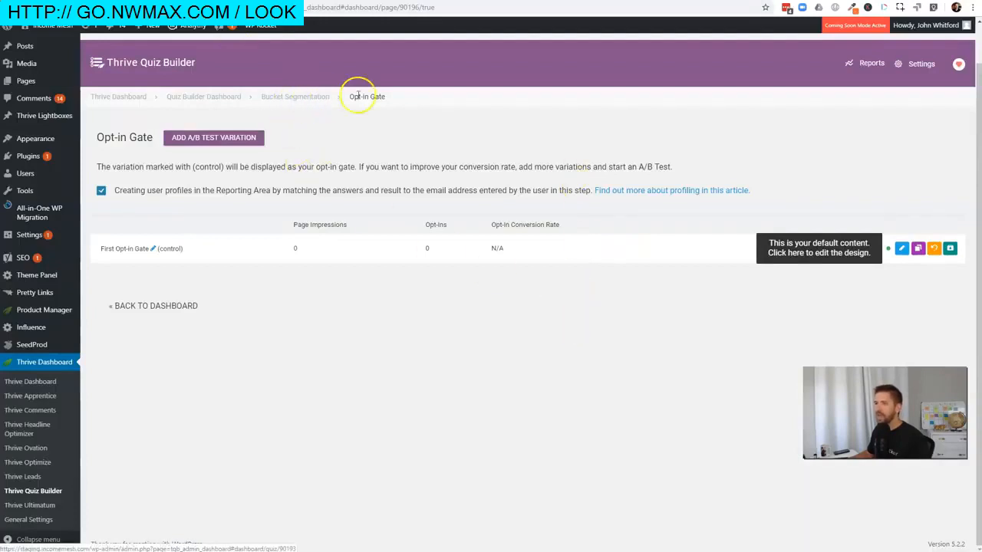
# Step: Return to the Bucket Segmentation quiz and open its results page design for editing
pyautogui.click(308, 98)
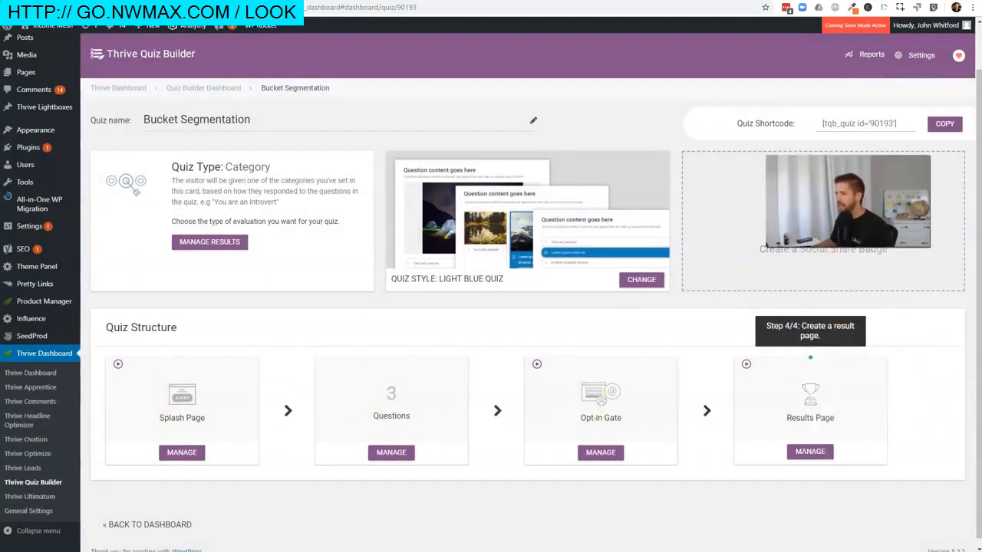
pyautogui.click(806, 454)
pyautogui.click(900, 247)
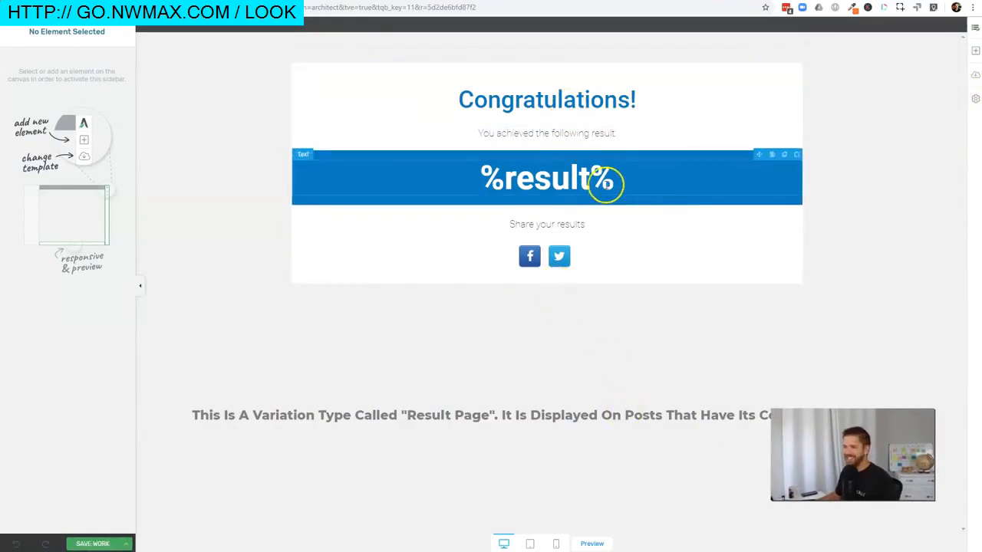
pyautogui.click(554, 182)
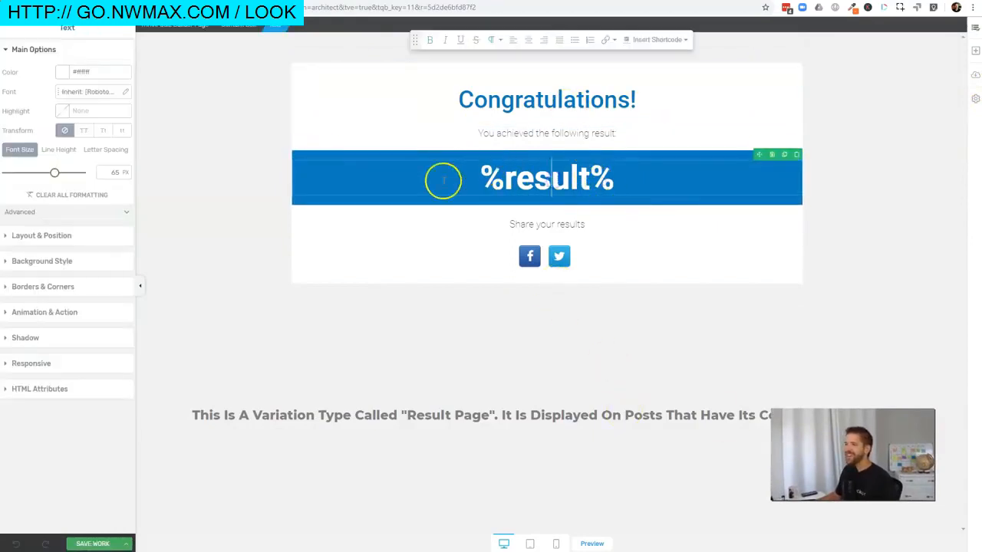
pyautogui.moveTo(502, 178); pyautogui.dragTo(540, 178)
pyautogui.click(579, 178)
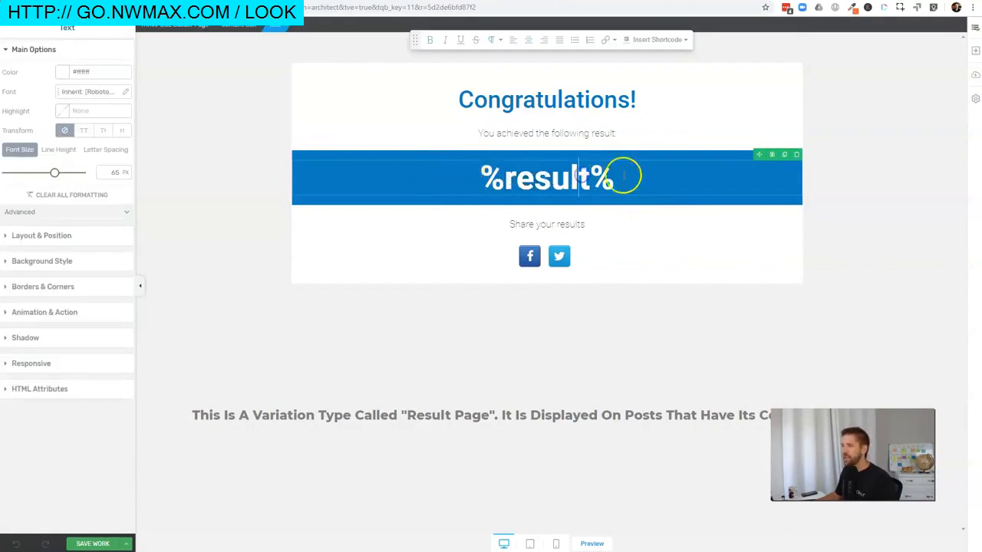
pyautogui.moveTo(481, 181); pyautogui.dragTo(618, 184)
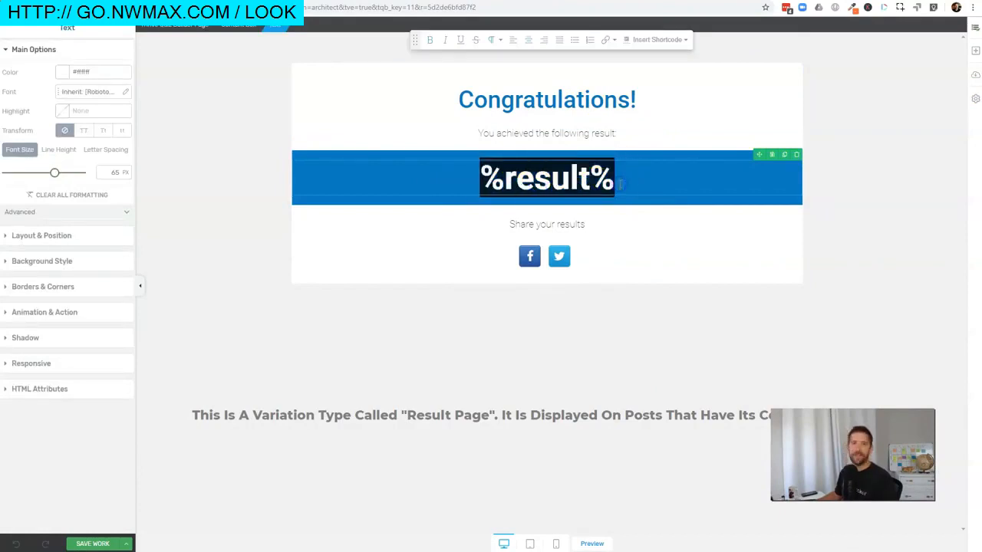
pyautogui.click(636, 182)
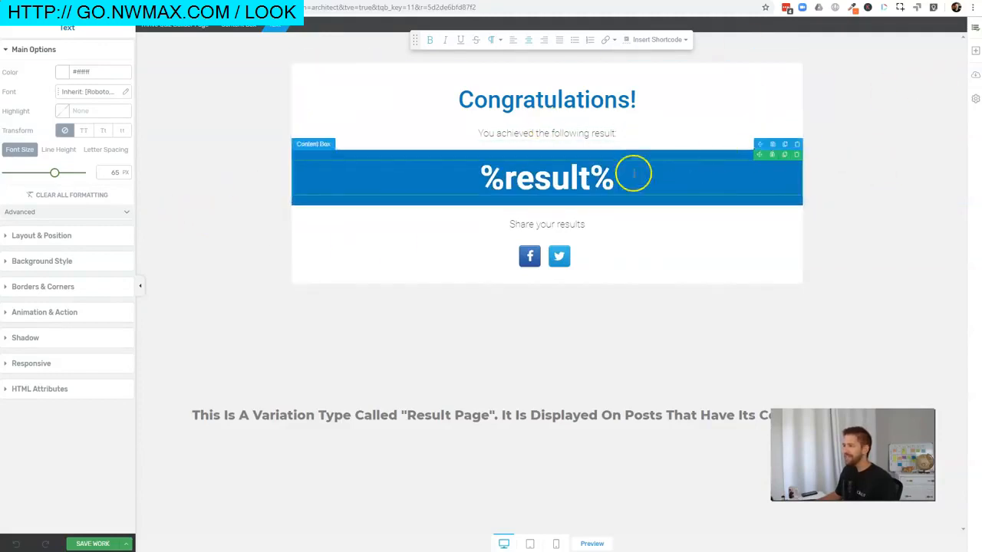
# Step: Delete the Congratulations heading, the result text and box, and the social share content from the results page
pyautogui.click(744, 104)
pyautogui.click(798, 59)
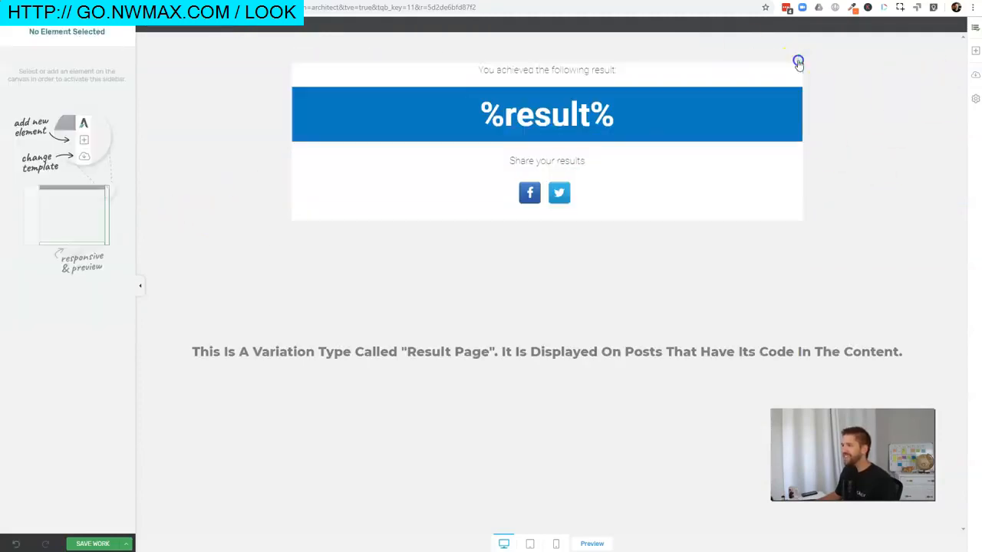
pyautogui.click(788, 79)
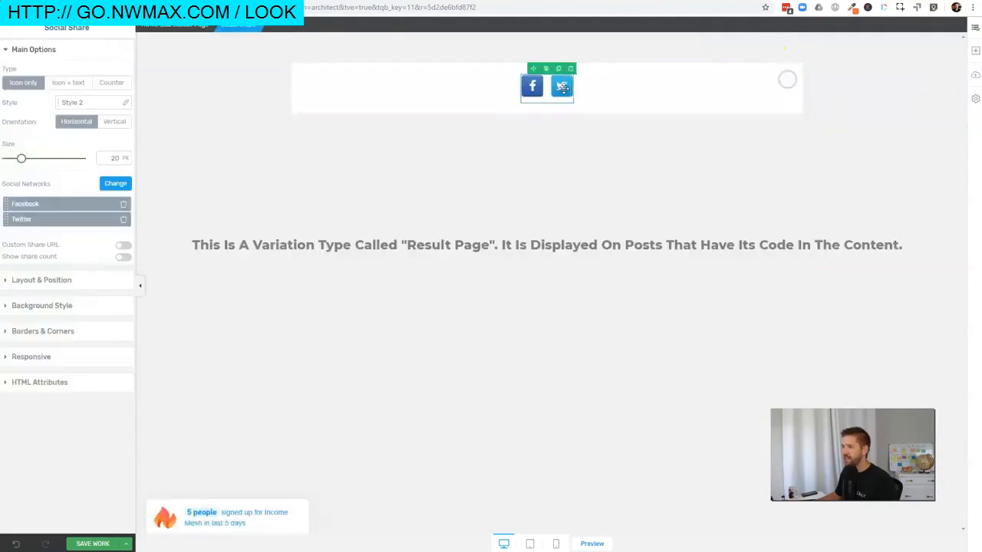
pyautogui.click(570, 70)
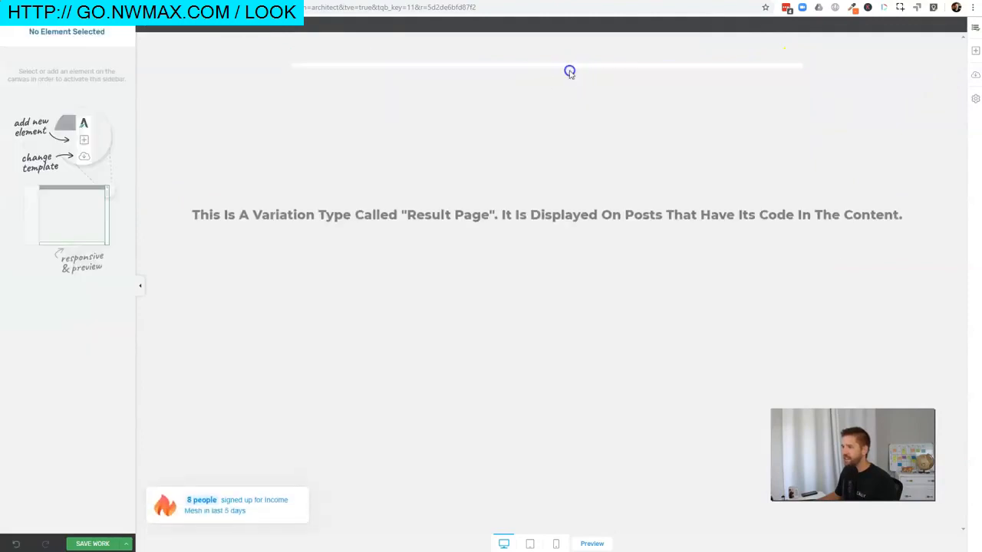
# Step: Find the Dynamic Content element by searching for "dyn" and place it on the results page above the white page box
pyautogui.click(976, 49)
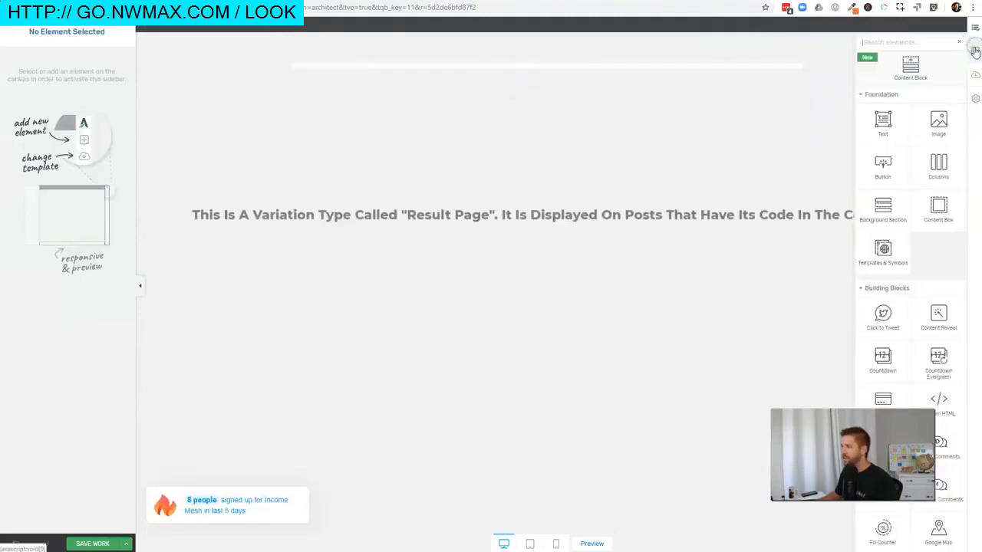
pyautogui.write('dyn')
pyautogui.moveTo(883, 151); pyautogui.dragTo(565, 67)
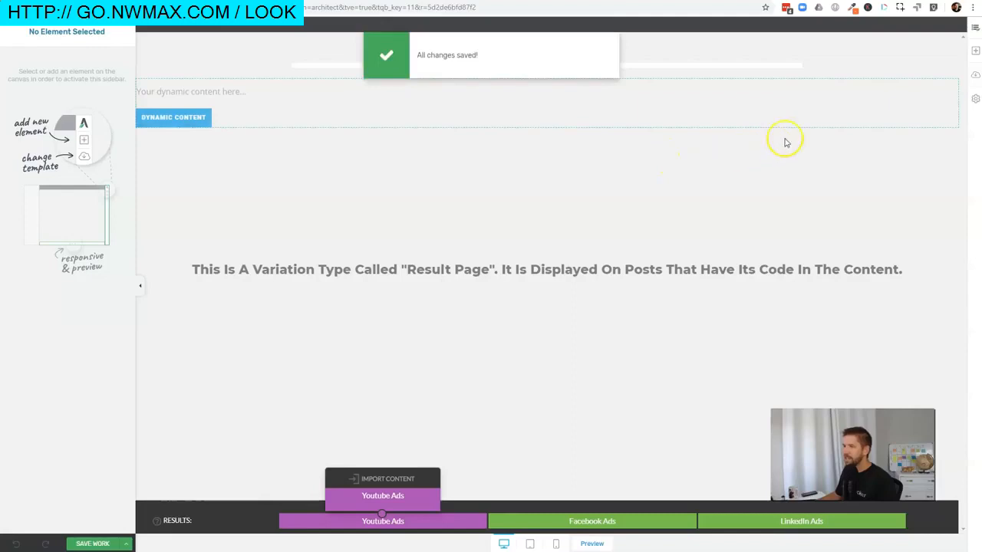
pyautogui.moveTo(818, 110); pyautogui.dragTo(588, 66)
# Step: Increase the padding of the white quiz page box to 34 px on all sides
pyautogui.click(570, 127)
pyautogui.click(34, 49)
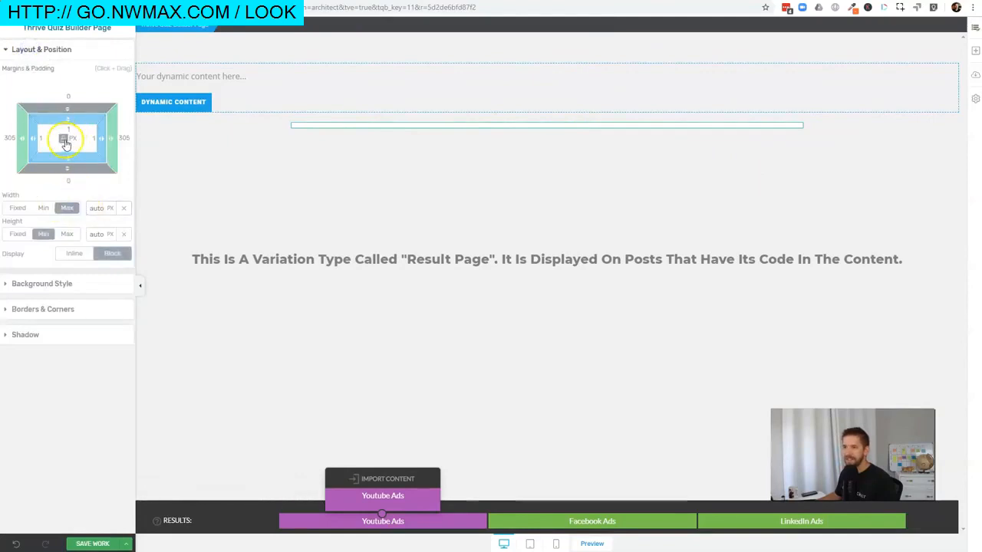
pyautogui.moveTo(70, 121); pyautogui.dragTo(69, 149)
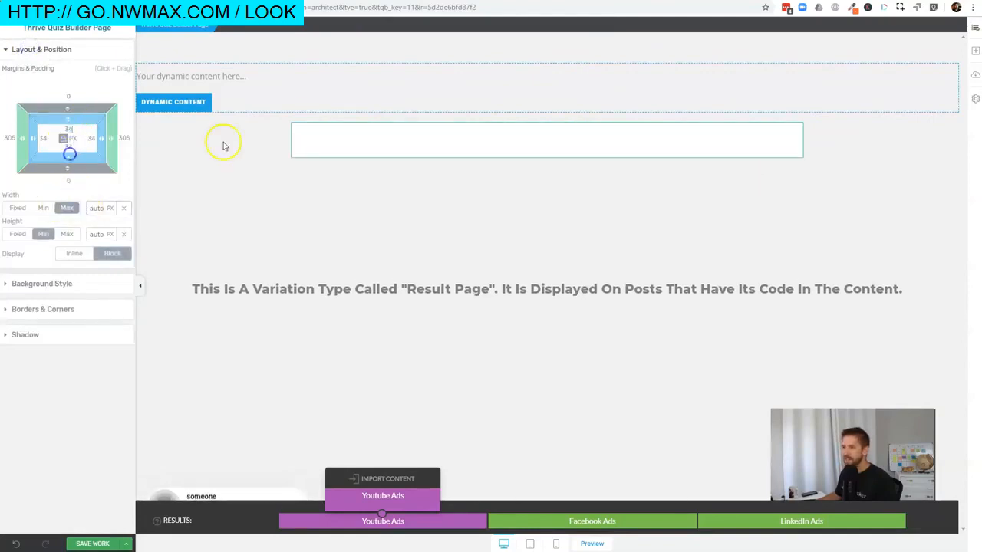
# Step: Move the placeholder text out of the Dynamic Content element into the white page box and replace it with filler text
pyautogui.click(313, 93)
pyautogui.moveTo(925, 66); pyautogui.dragTo(620, 149)
pyautogui.click(733, 83)
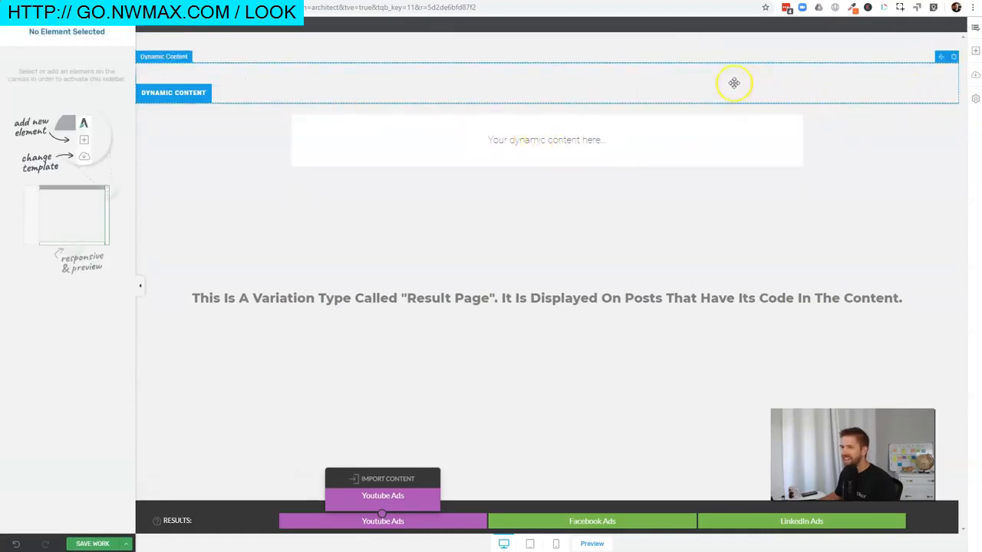
pyautogui.tripleClick(558, 142)
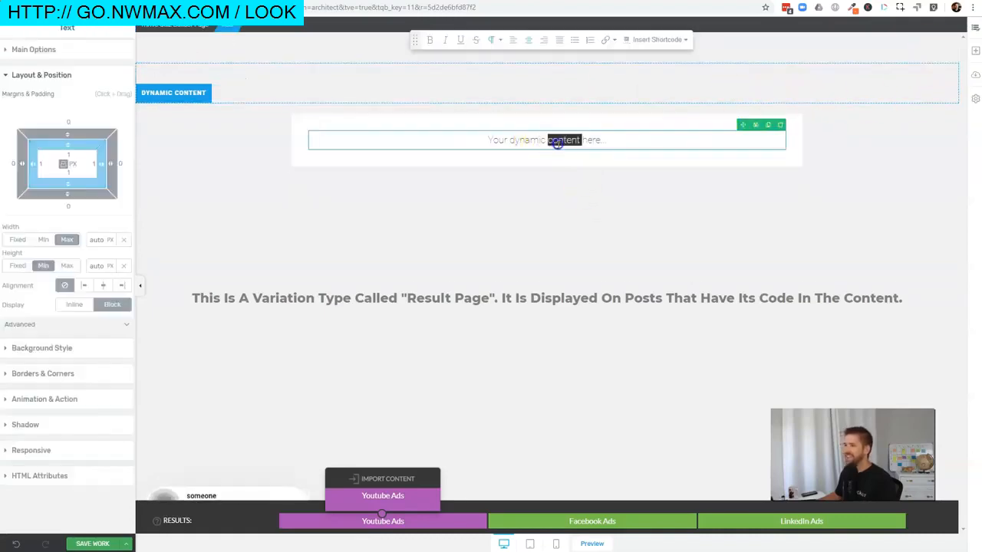
pyautogui.write('oih dpoy')
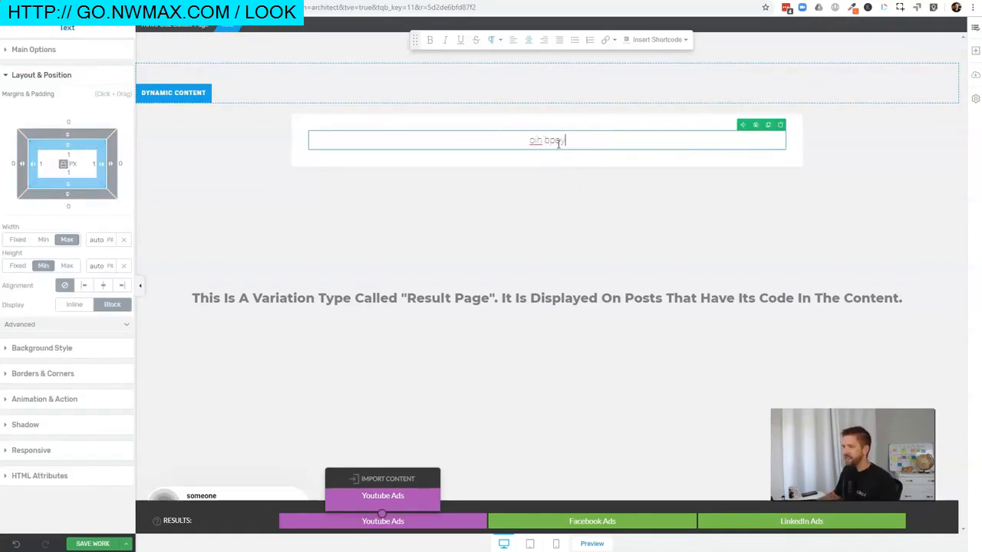
# Step: Move the Dynamic Content element inside the white page box and delete the filler text beneath it
pyautogui.click(892, 93)
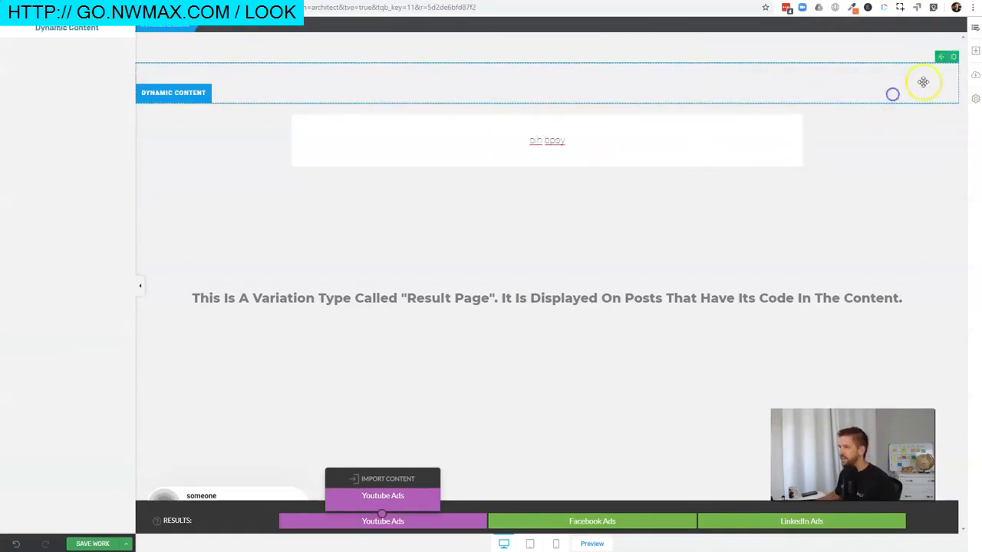
pyautogui.moveTo(940, 55); pyautogui.dragTo(614, 145)
pyautogui.moveTo(613, 142); pyautogui.dragTo(612, 138)
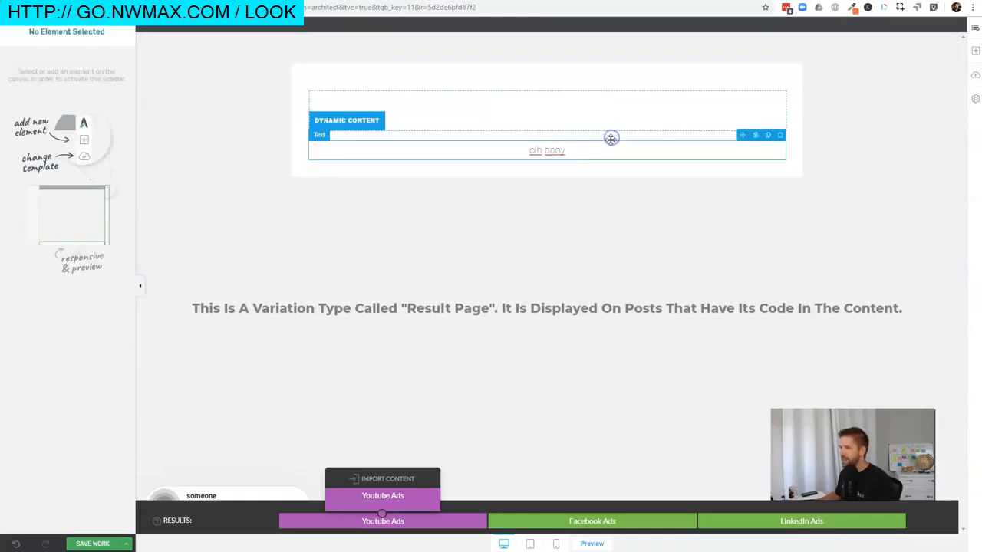
pyautogui.click(557, 153)
pyautogui.click(780, 135)
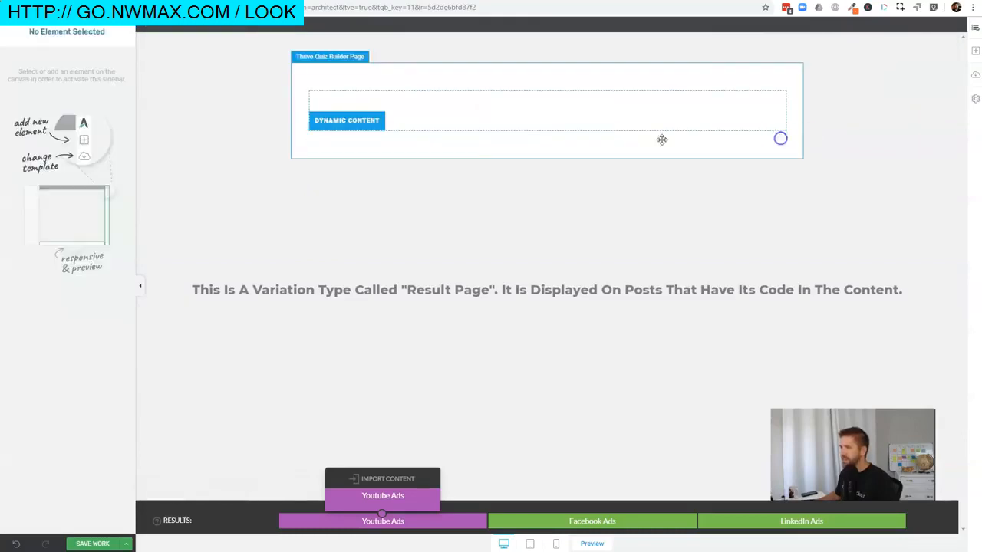
# Step: Reduce the padding of the white quiz page box to 1 px on all sides
pyautogui.click(186, 29)
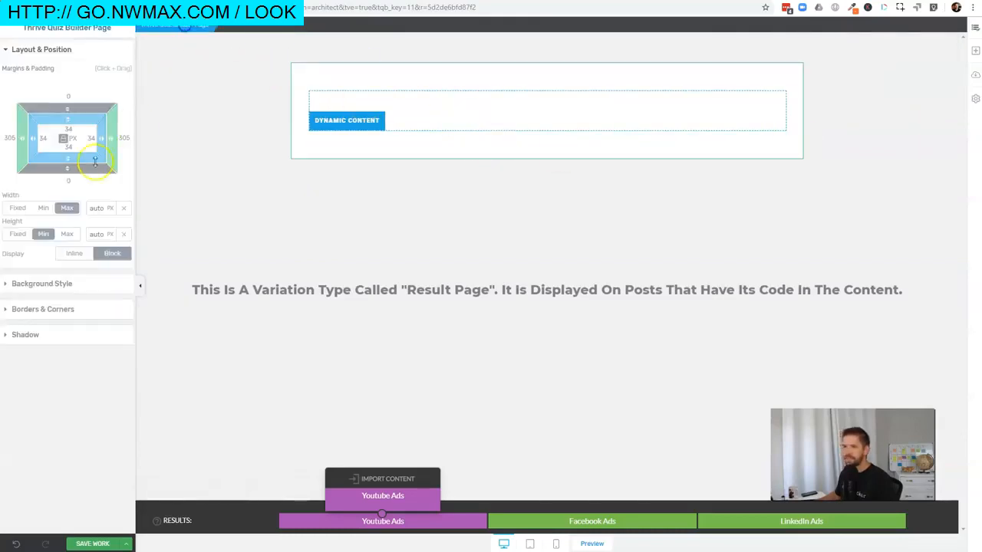
pyautogui.write('1')
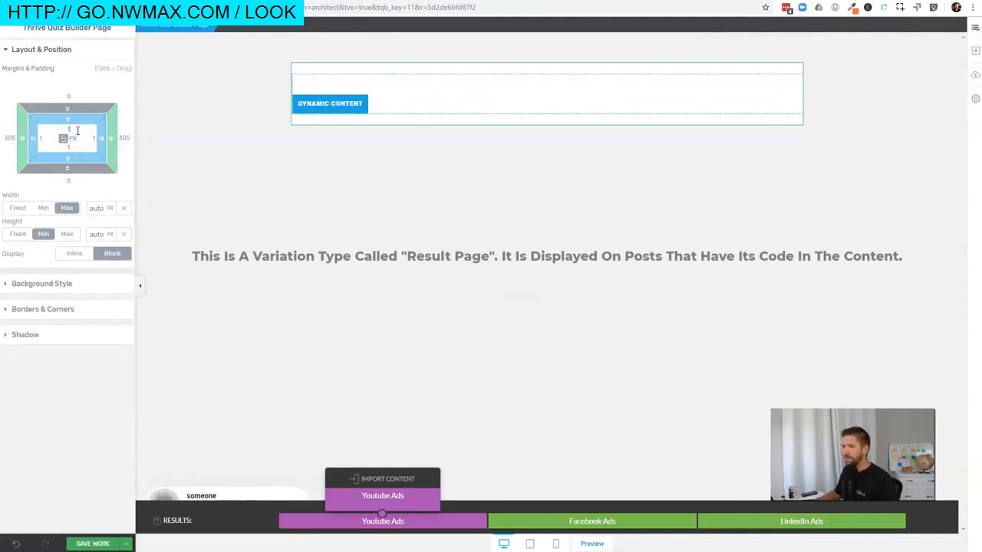
pyautogui.click(535, 207)
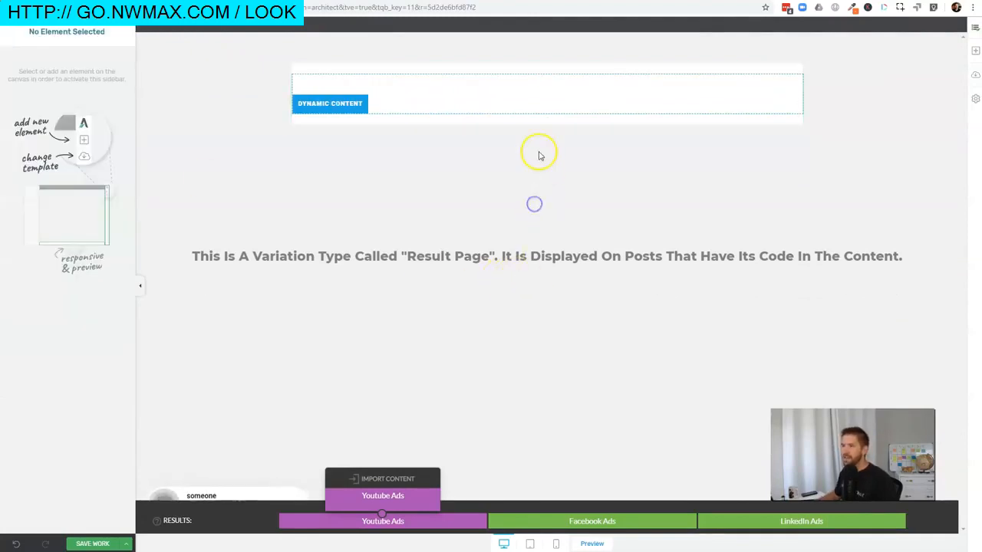
# Step: Insert a Content Block into the Dynamic Content element, using the Problem & Solution layout with a wide image and a bordered two-column box
pyautogui.click(487, 89)
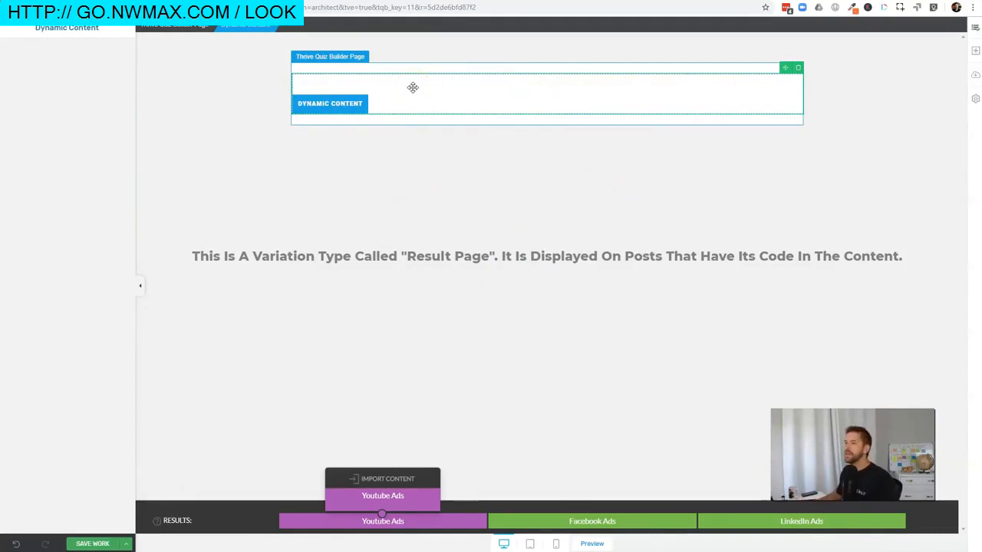
pyautogui.click(974, 51)
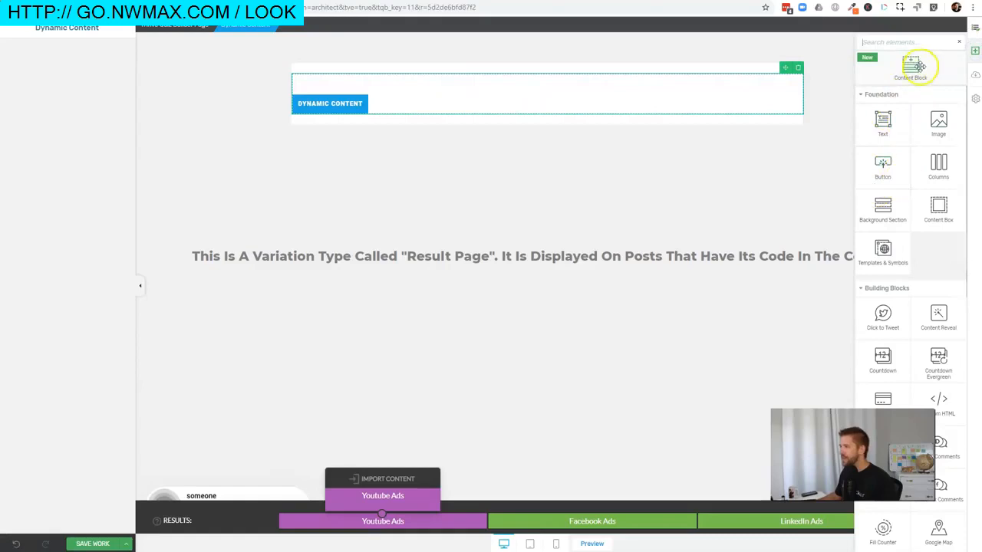
pyautogui.moveTo(911, 70); pyautogui.dragTo(574, 103)
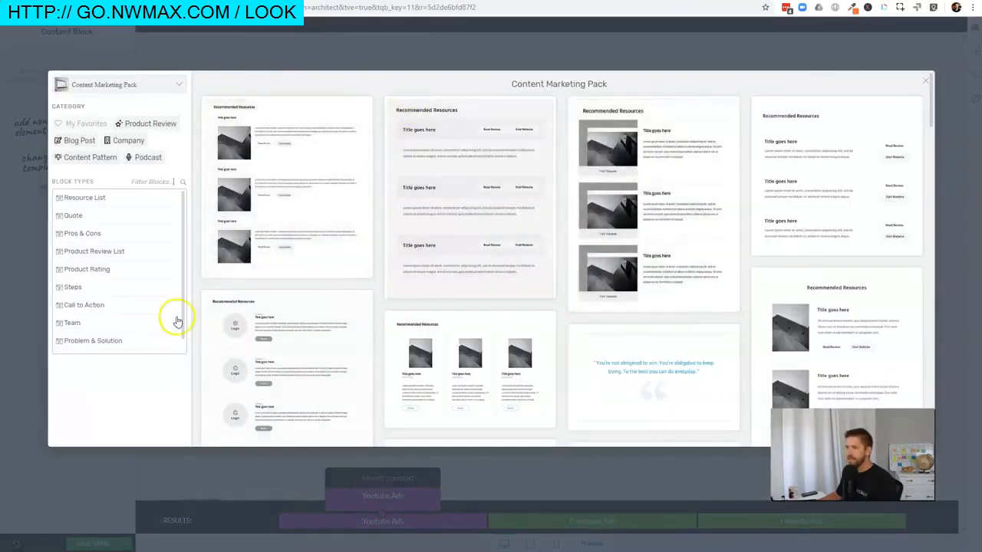
pyautogui.click(108, 341)
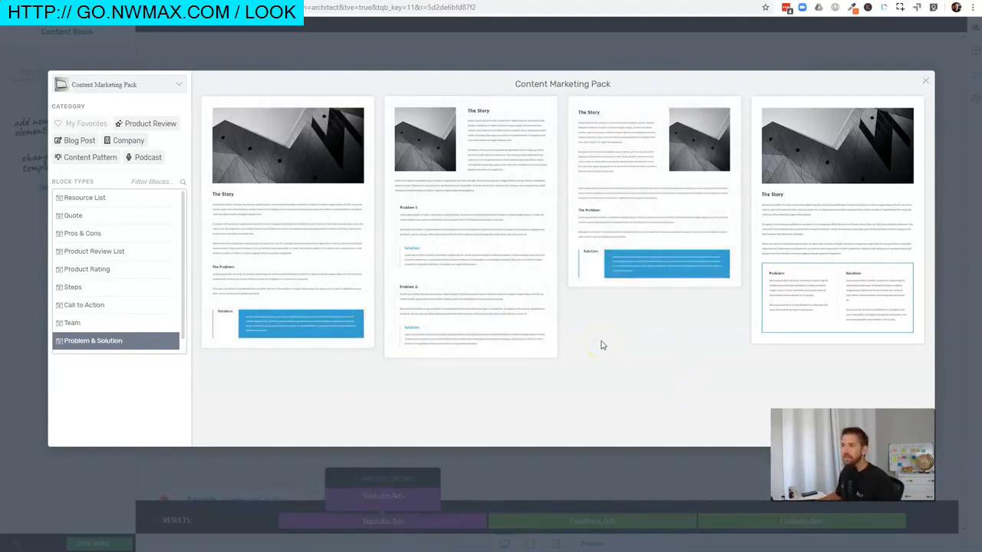
pyautogui.moveTo(268, 204)
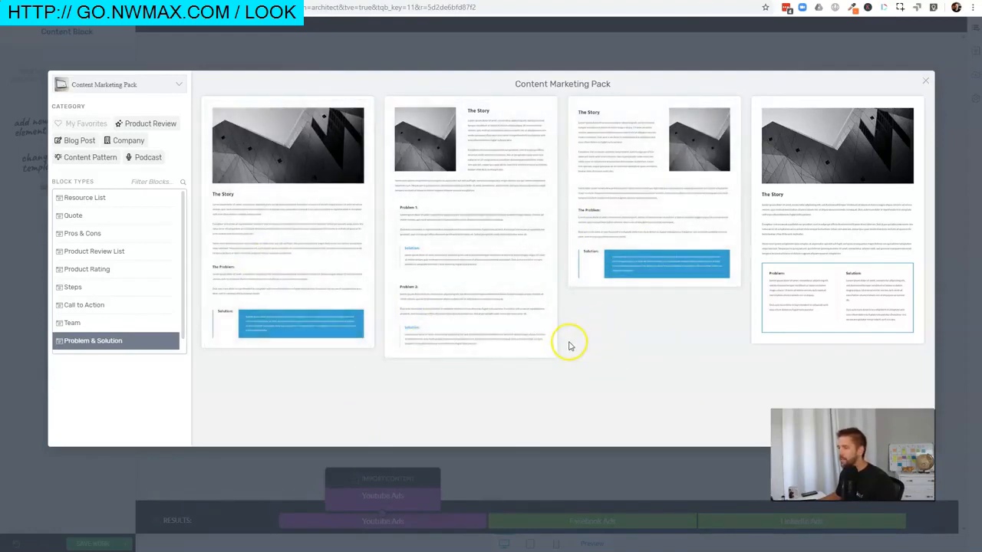
pyautogui.moveTo(849, 207)
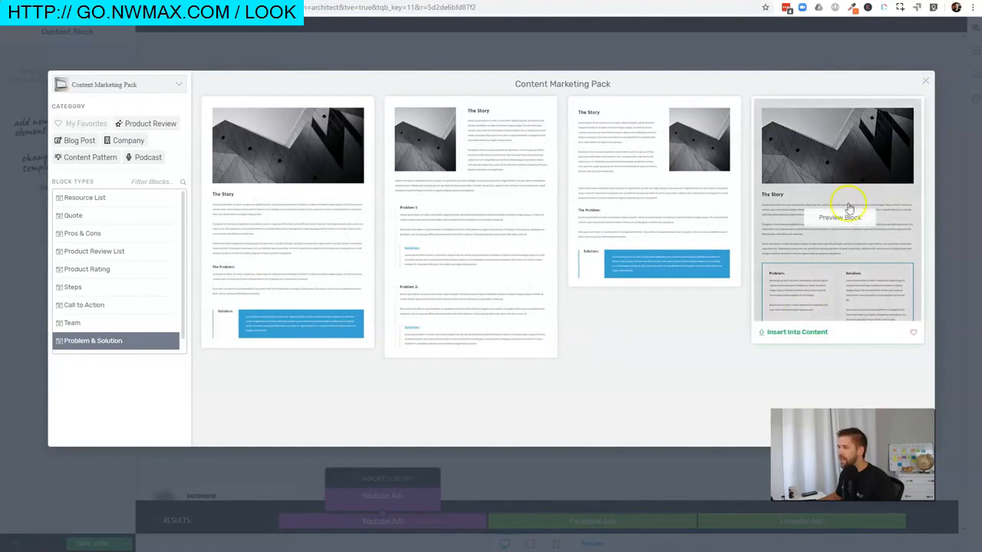
pyautogui.click(790, 337)
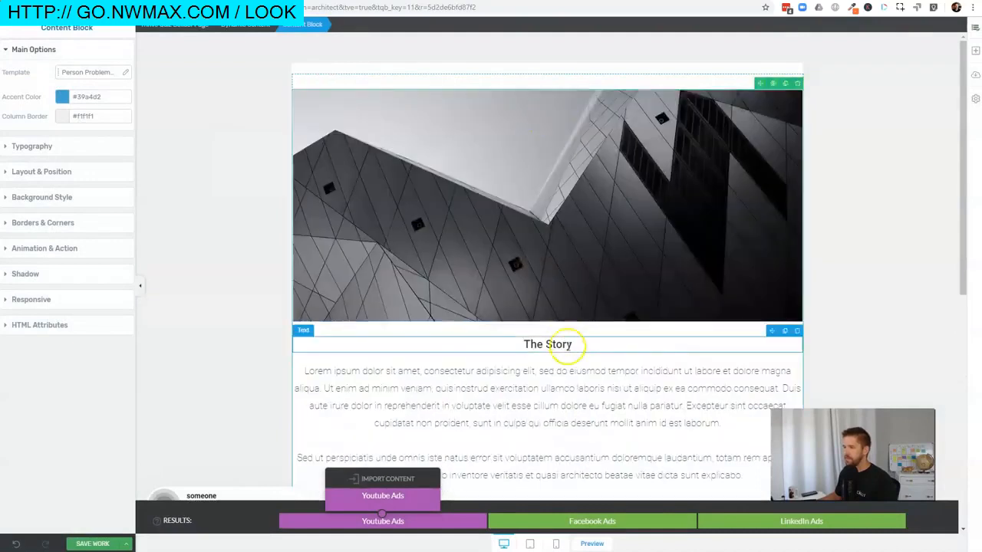
# Step: Change the heading below the image to "The Story of Youtube Ads"
pyautogui.scroll(-2, 583, 384)
pyautogui.tripleClick(543, 233)
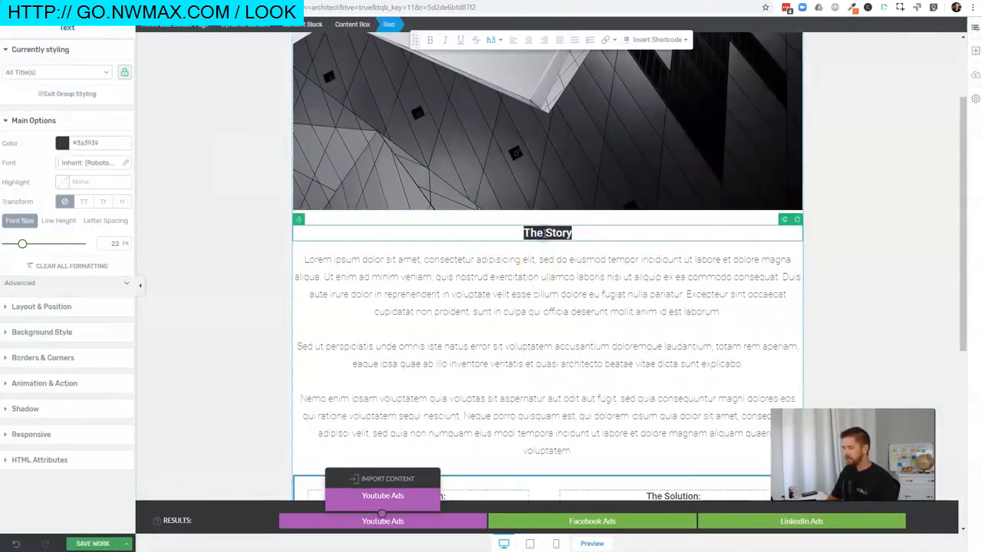
pyautogui.write('The Story of Youtube Ads')
pyautogui.click(886, 201)
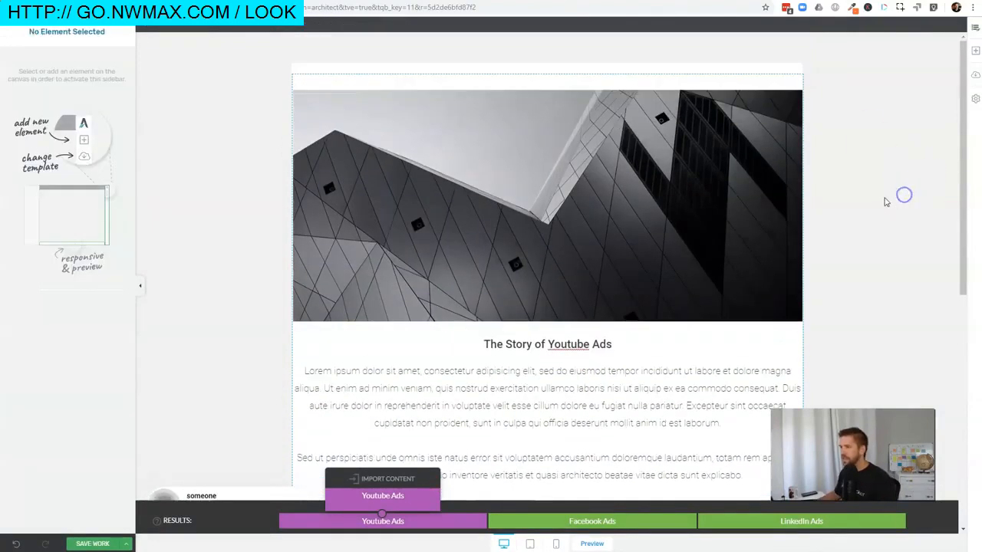
# Step: Add a button below the problem and solution columns and label it "Buy Youtube Ads Product"
pyautogui.scroll(-2, 669, 234)
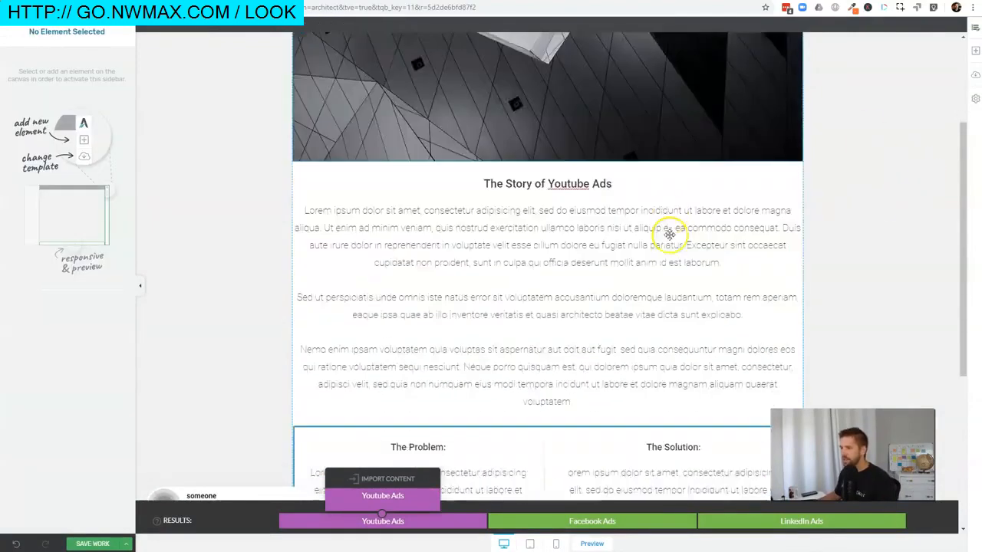
pyautogui.scroll(-4, 669, 234)
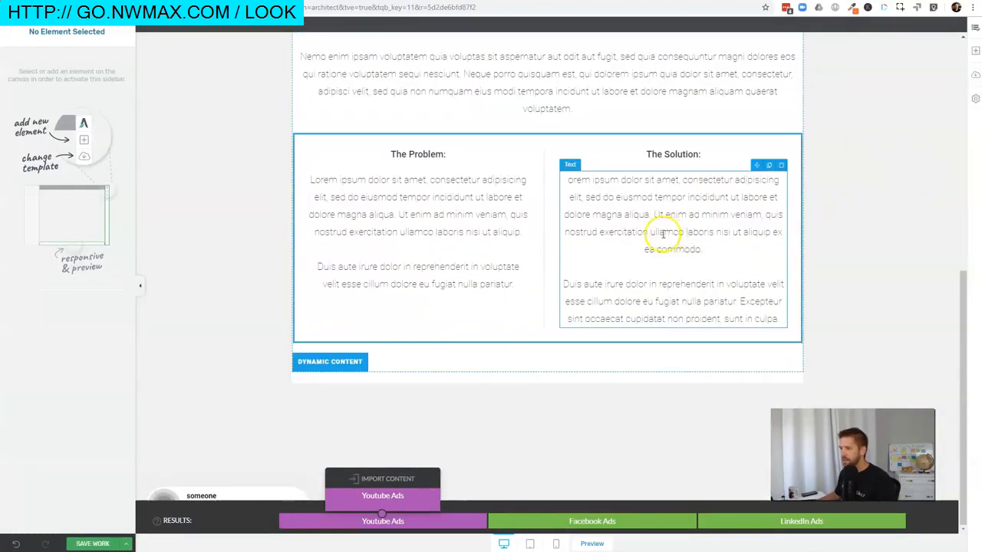
pyautogui.click(977, 49)
pyautogui.moveTo(879, 178); pyautogui.dragTo(585, 343)
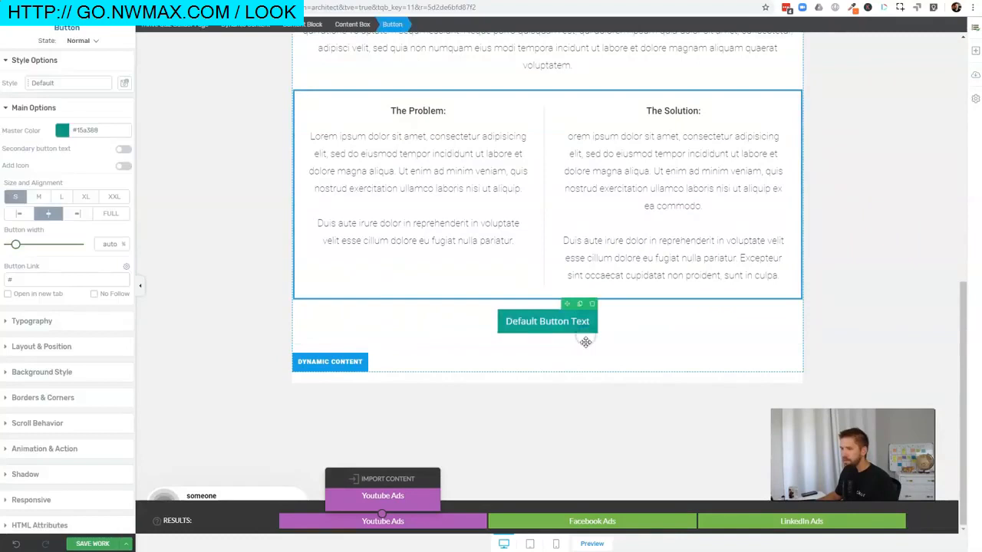
pyautogui.tripleClick(548, 322)
pyautogui.write('Euy Youtube Ads Product')
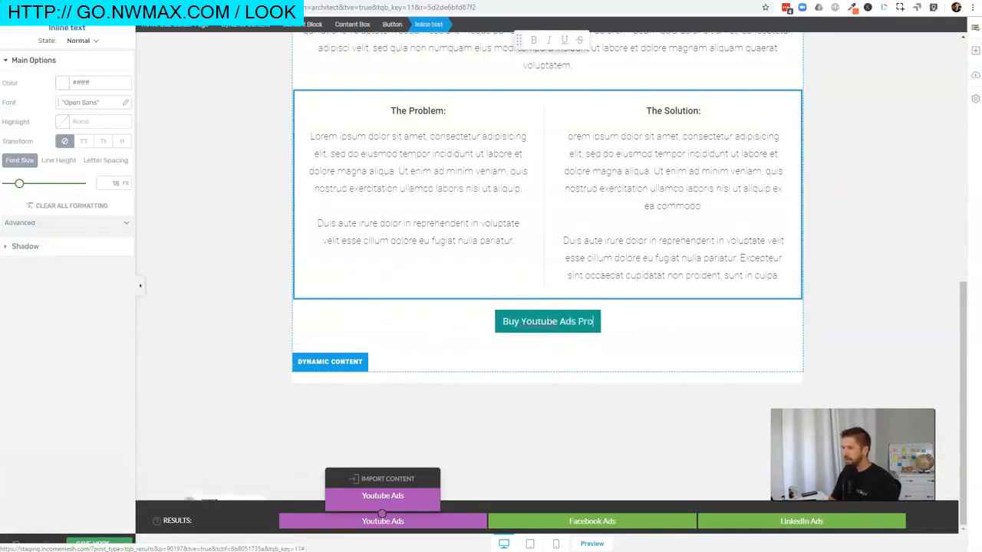
pyautogui.click(626, 302)
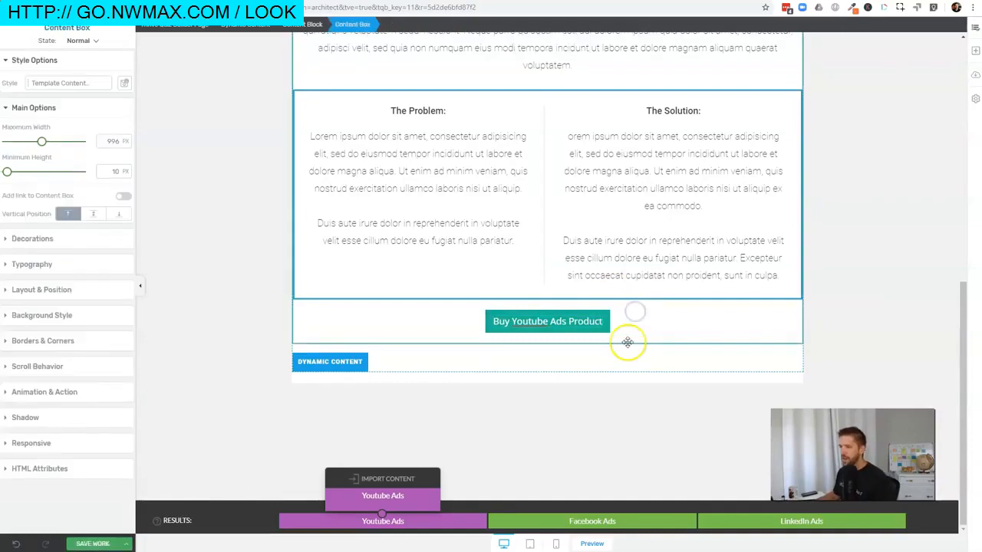
pyautogui.click(859, 307)
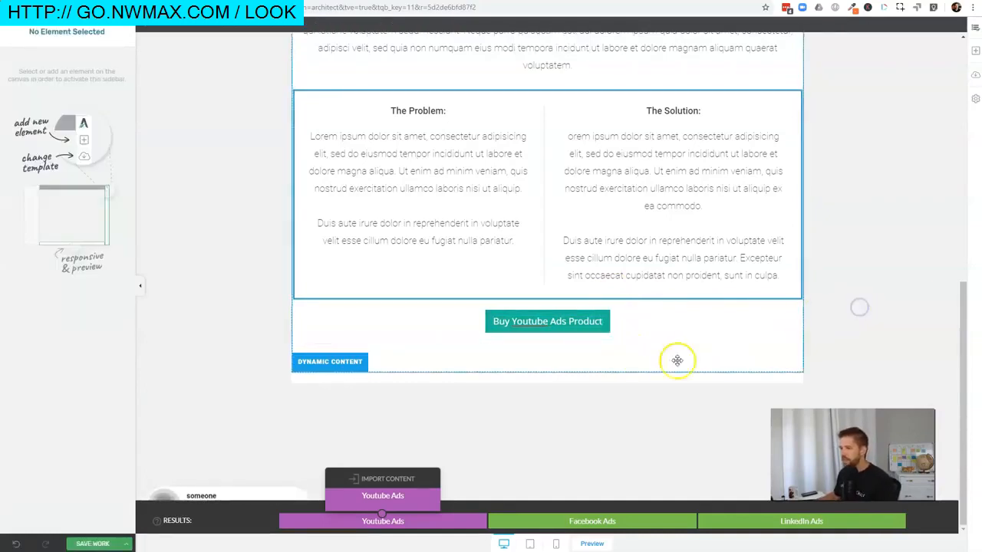
# Step: Switch to the Facebook Ads result and import the dynamic content from the Youtube Ads result
pyautogui.scroll(6, 685, 322)
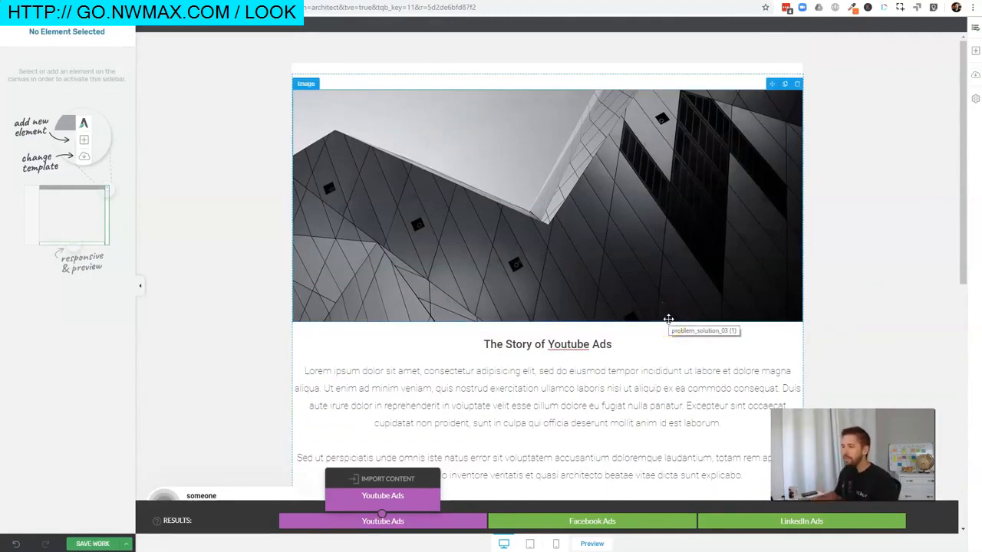
pyautogui.scroll(-8, 663, 304)
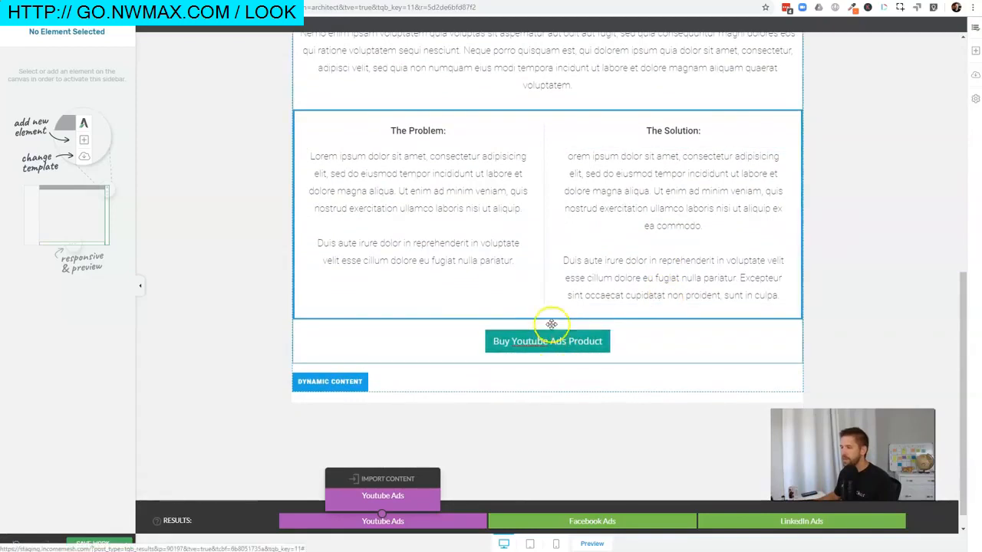
pyautogui.click(581, 529)
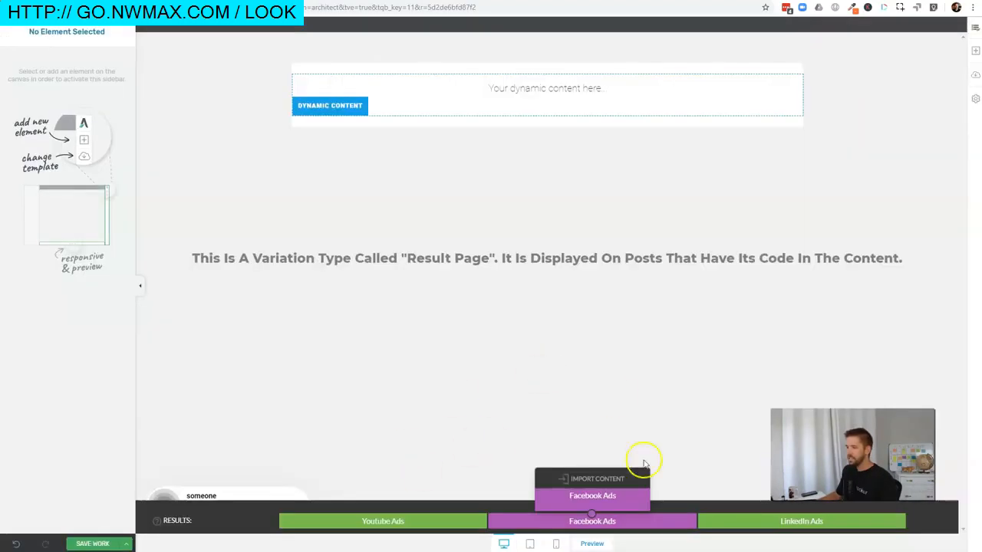
pyautogui.click(574, 479)
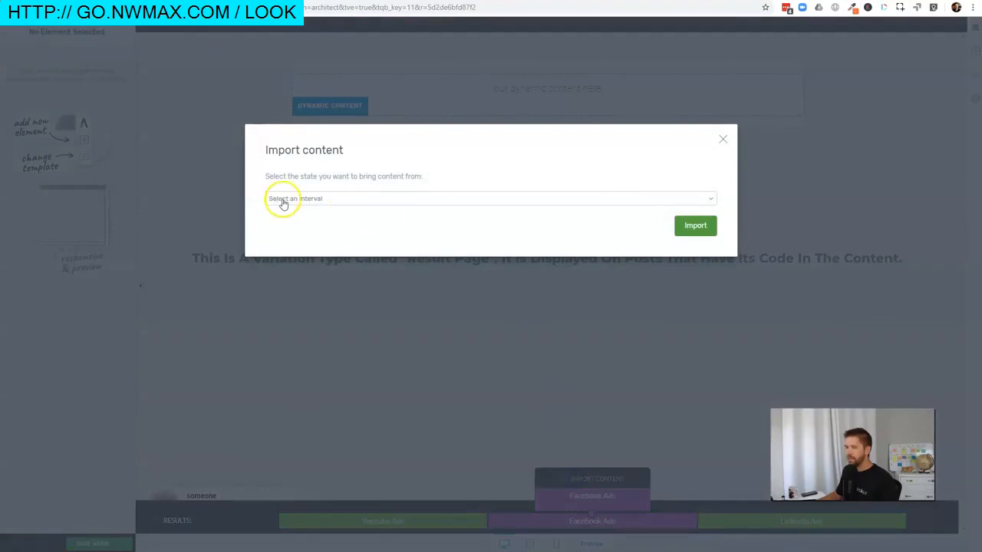
pyautogui.click(326, 199)
pyautogui.click(320, 220)
pyautogui.click(703, 228)
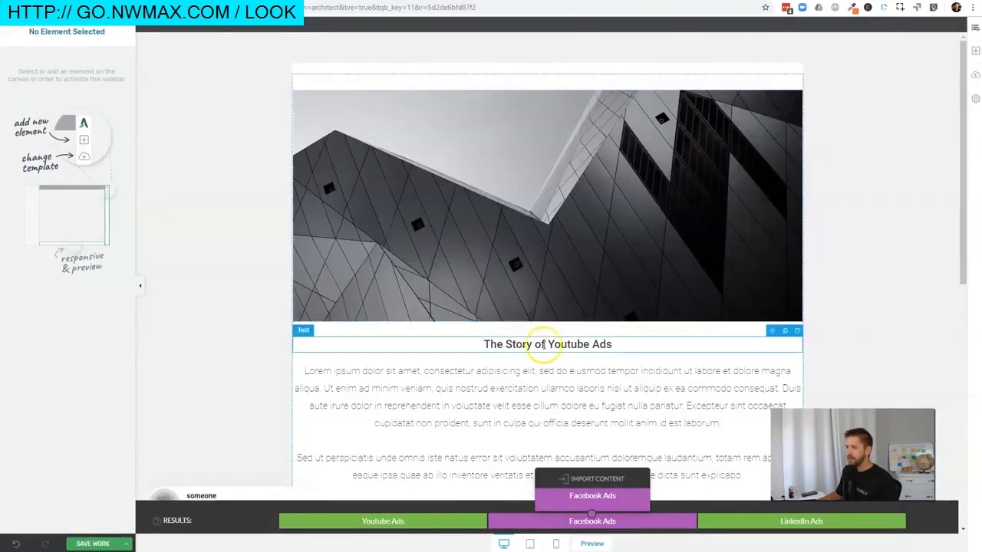
# Step: Adapt the Facebook Ads result by changing its heading to "The Story of Facebook Ads" and its button to "Buy Facebook Ads Product"
pyautogui.moveTo(548, 345); pyautogui.dragTo(605, 345)
pyautogui.write('Facebook Ad')
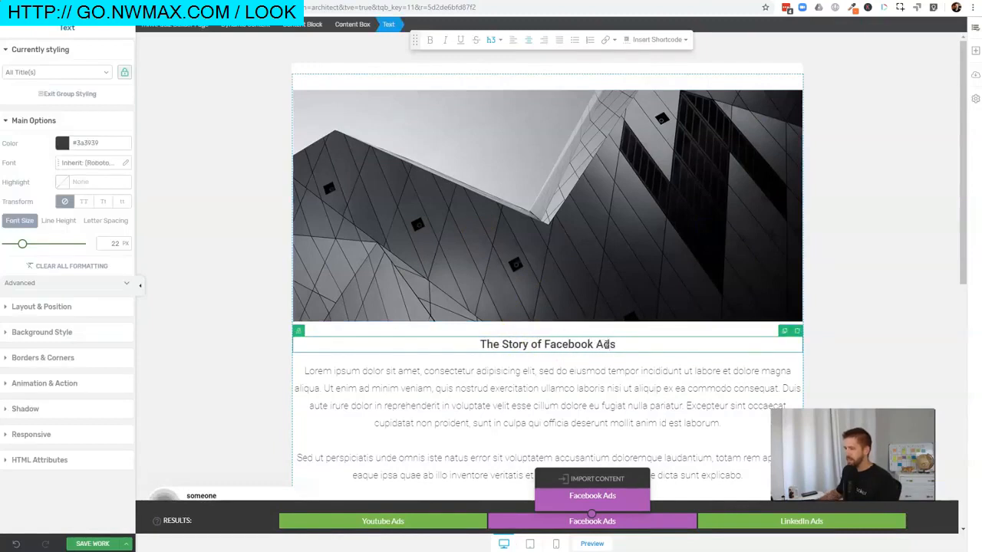
pyautogui.scroll(-10, 606, 345)
pyautogui.doubleClick(531, 321)
pyautogui.write('Facebook Ads Product')
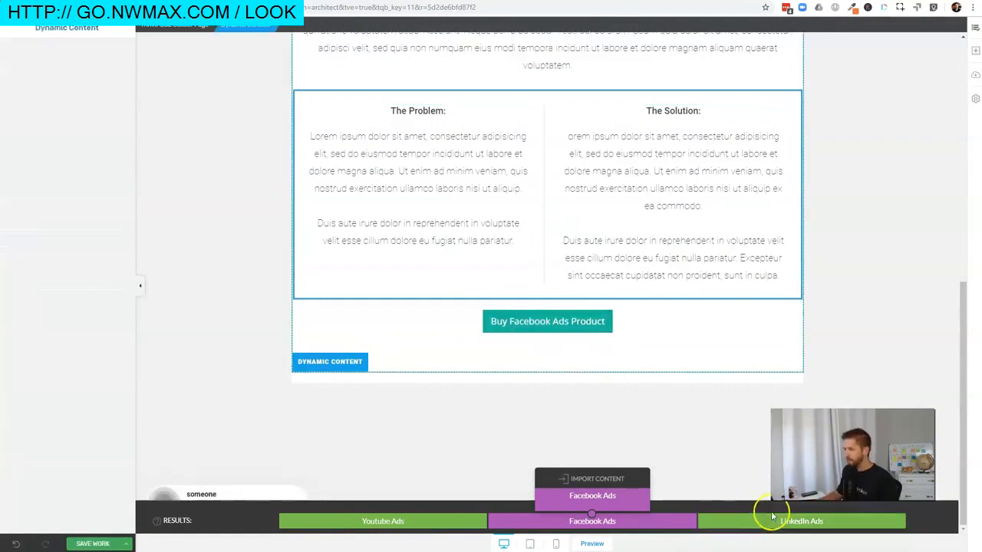
# Step: Switch to the LinkedIn Ads result and import the dynamic content from the Youtube Ads result
pyautogui.click(775, 522)
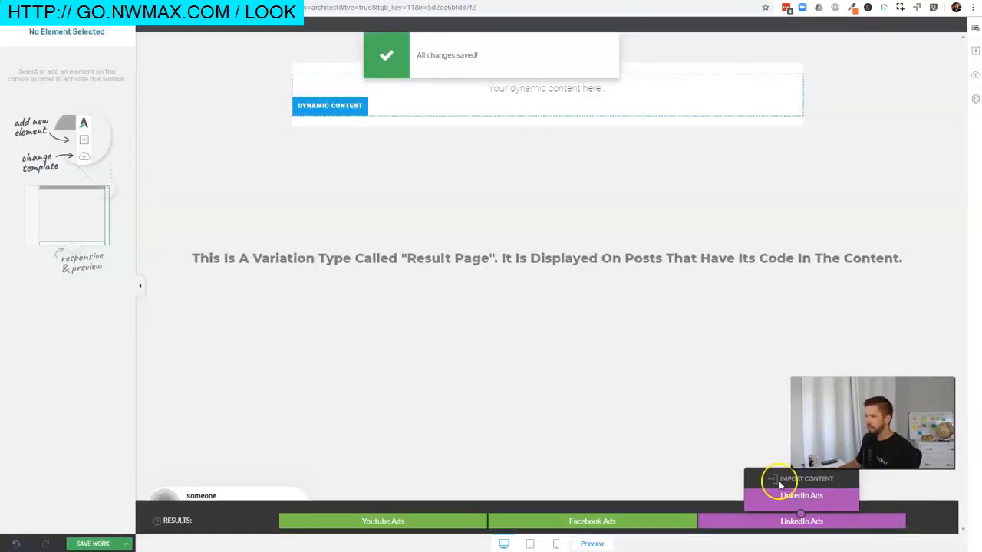
pyautogui.click(788, 482)
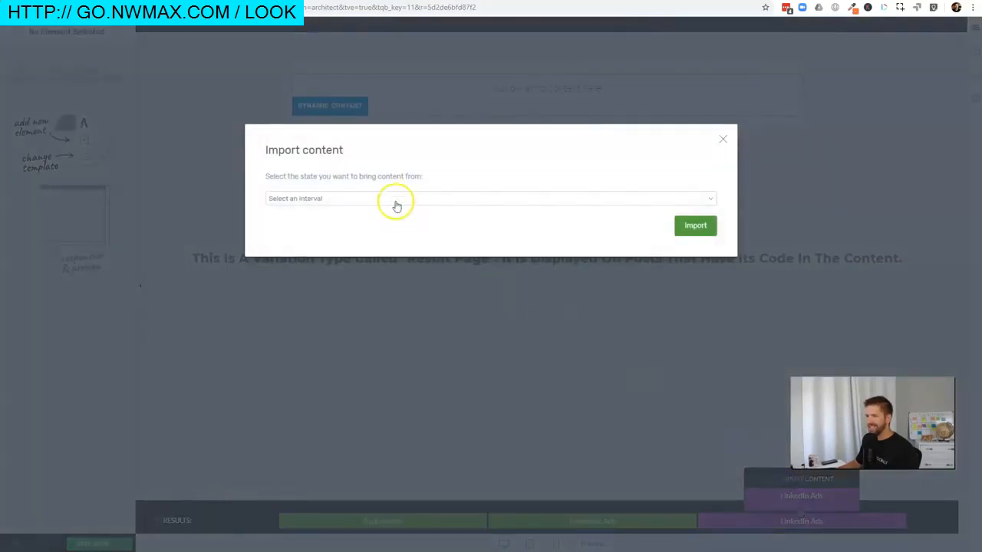
pyautogui.click(395, 199)
pyautogui.click(382, 219)
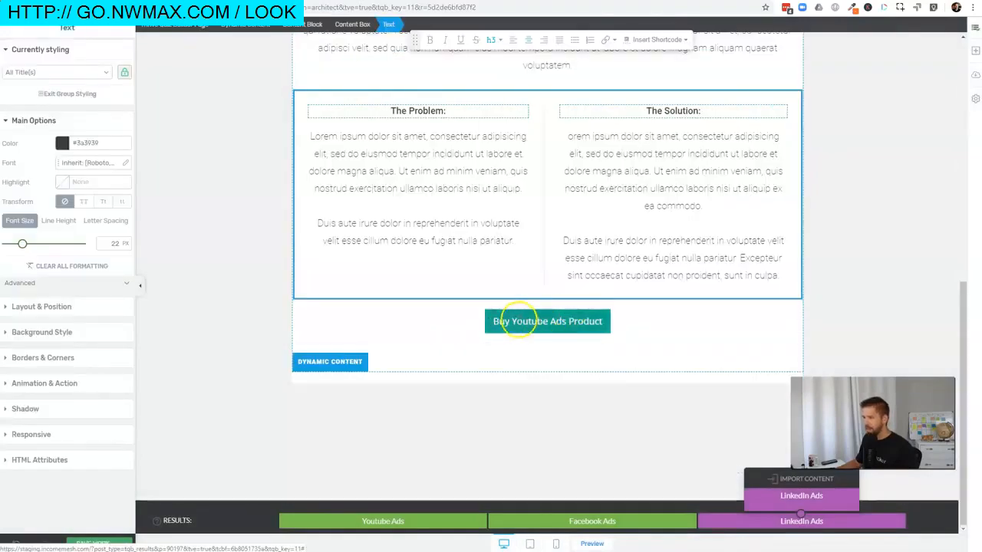
# Step: Replace "Youtube" with "Linked In" in the label of the LinkedIn Ads result's buy button
pyautogui.doubleClick(518, 321)
pyautogui.press('BackSpace')
pyautogui.write('Linked In')
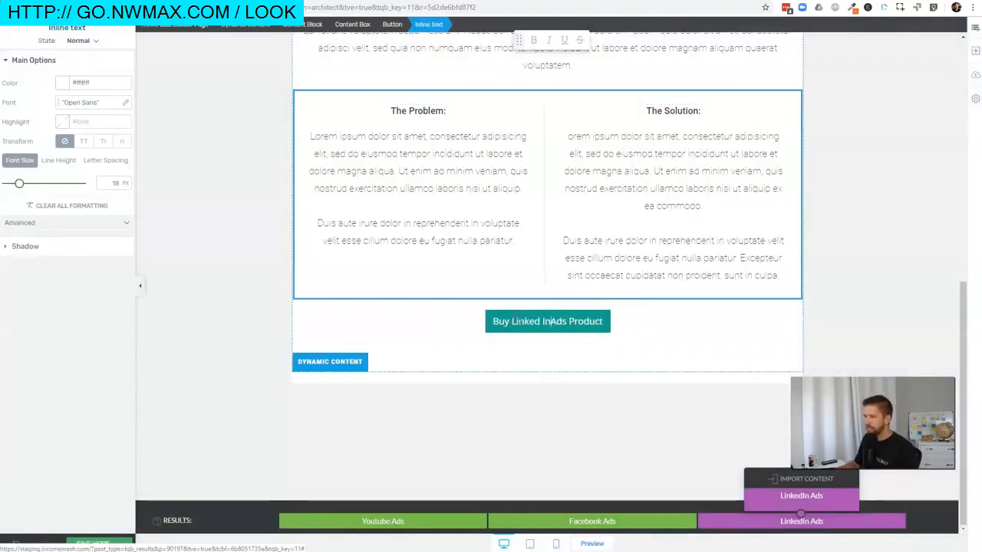
# Step: Save and exit the results page design and return to the Bucket Segmentation quiz overview
pyautogui.click(534, 349)
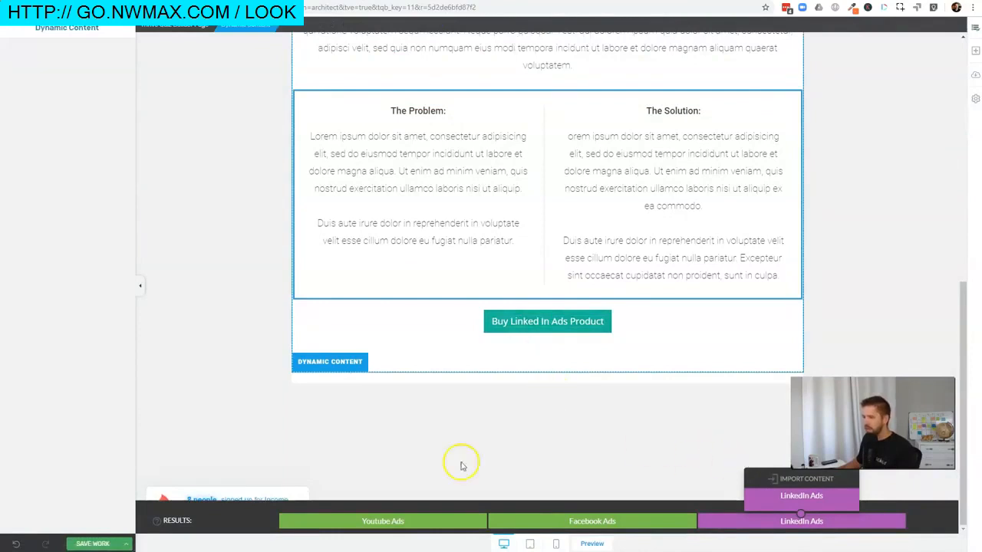
pyautogui.click(128, 543)
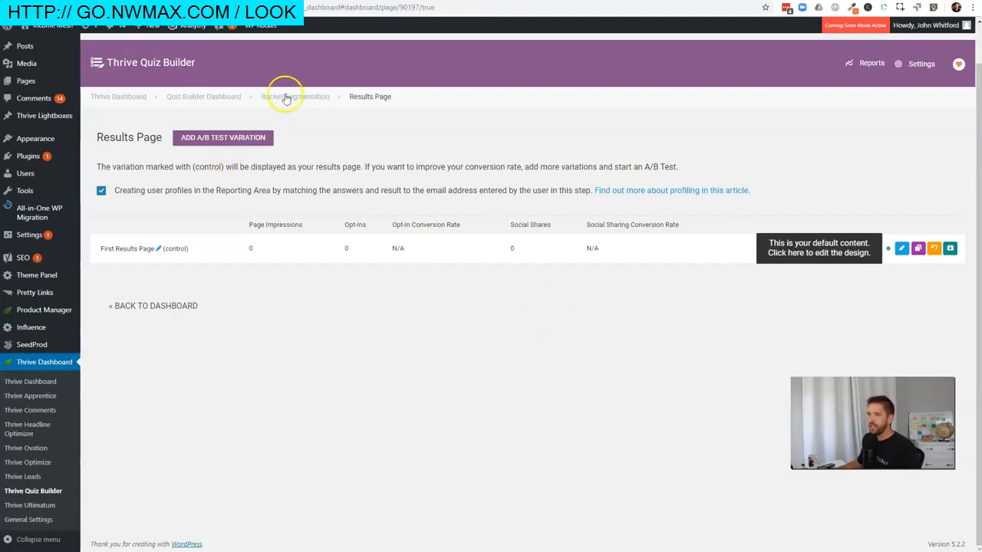
pyautogui.click(285, 98)
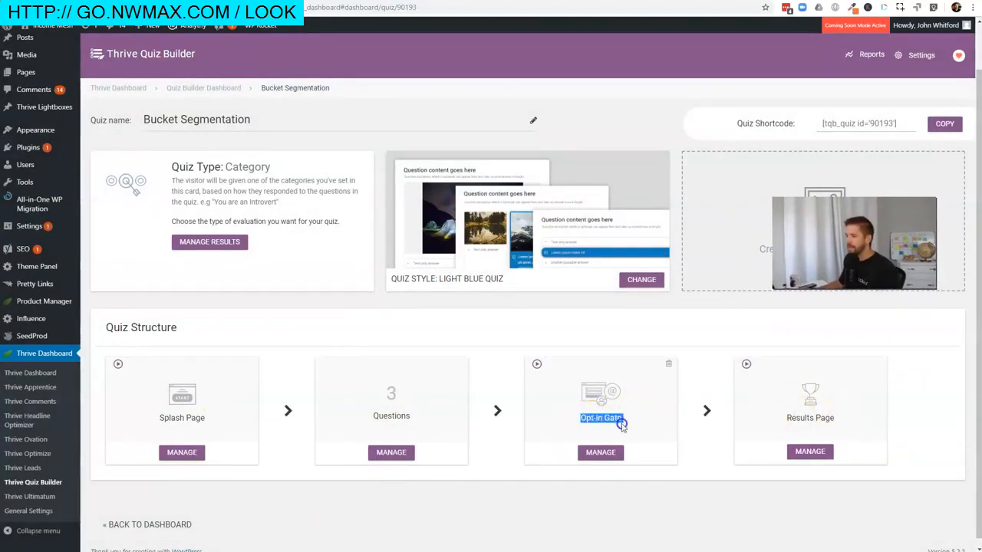
pyautogui.click(792, 419)
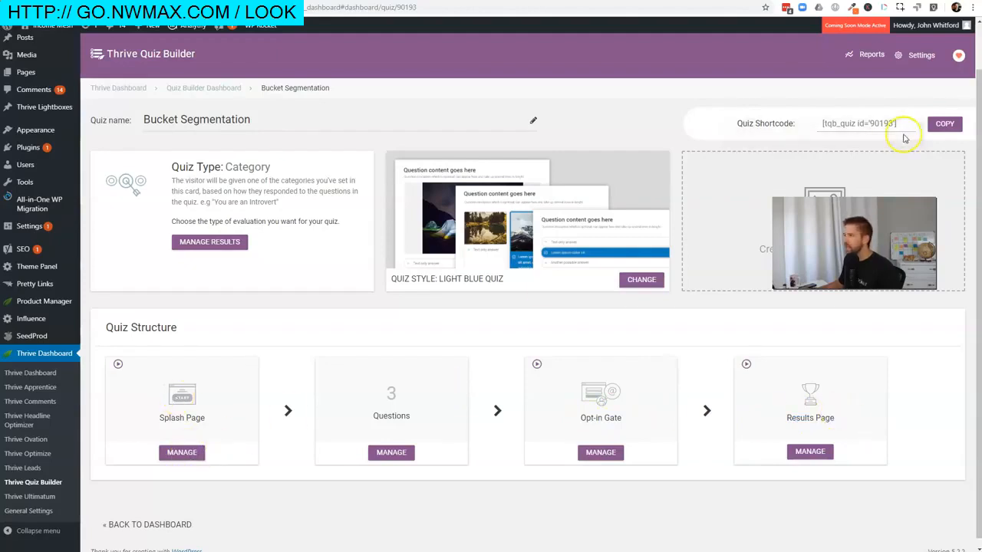
pyautogui.click(864, 125)
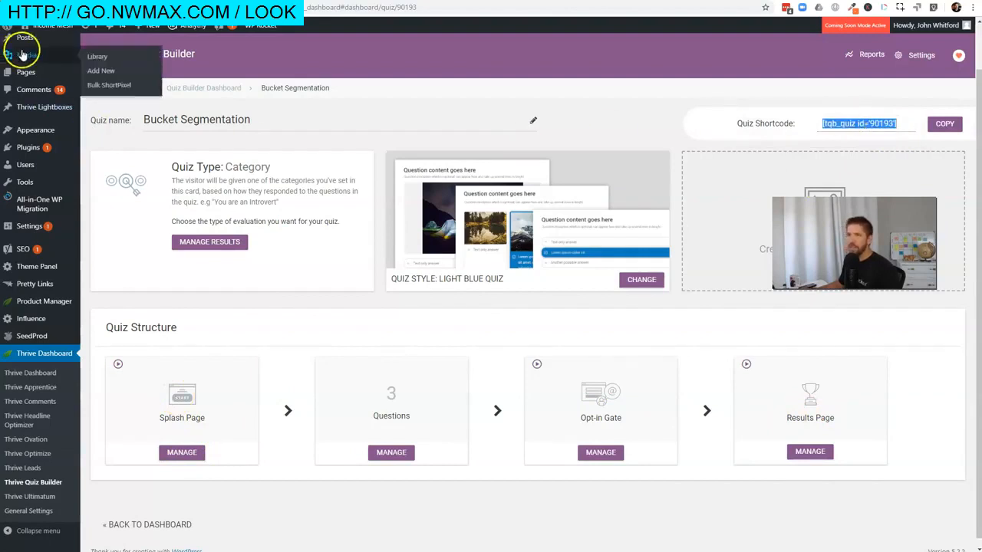
pyautogui.moveTo(25, 72)
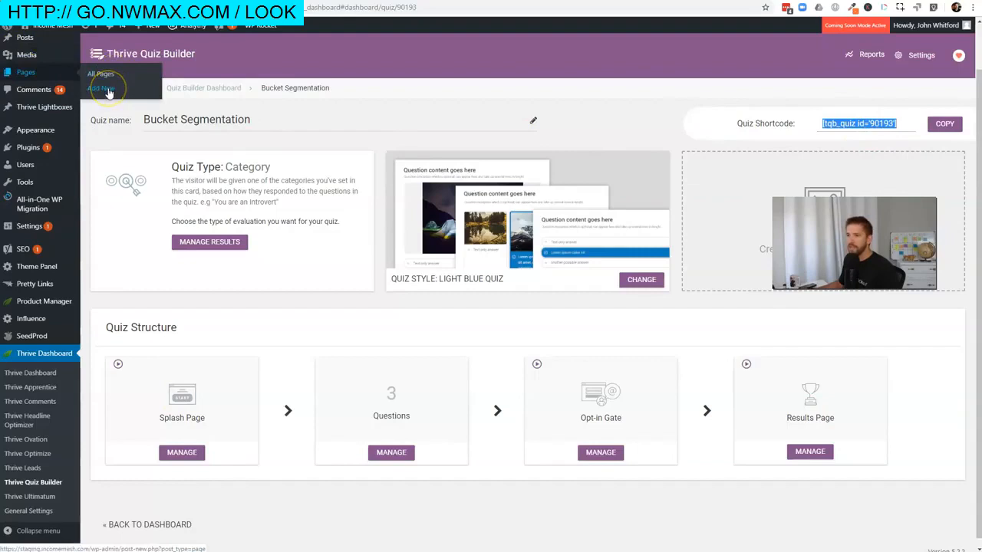
pyautogui.click(198, 448)
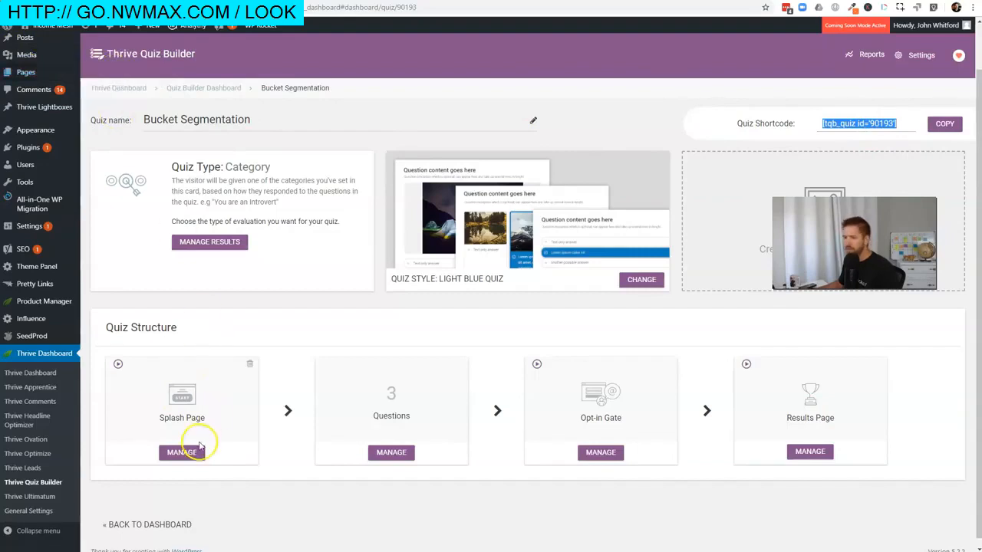
# Step: Publish a new WordPress page titled "Take the quiz" and open it in Thrive Architect
pyautogui.moveTo(145, 30)
pyautogui.click(142, 71)
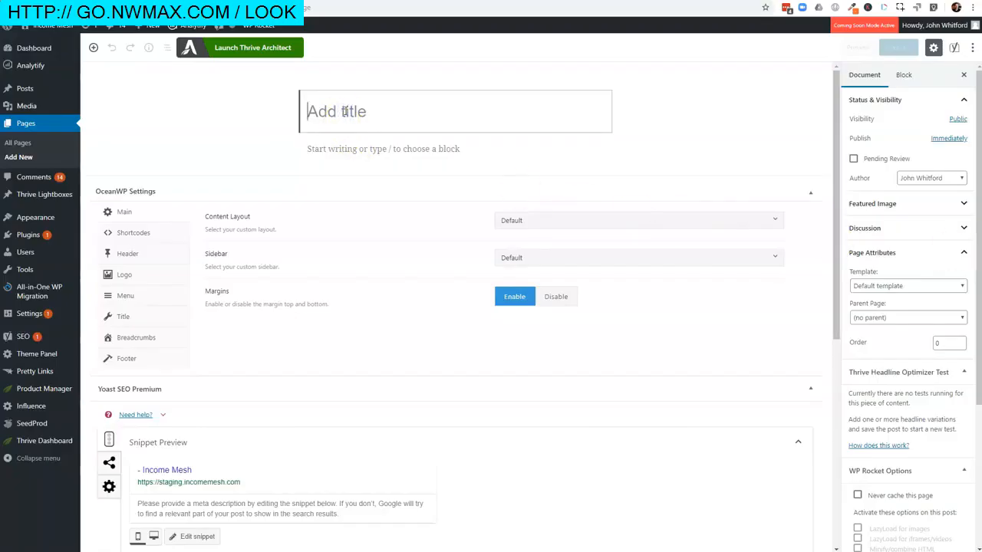
pyautogui.write('Take the quiz')
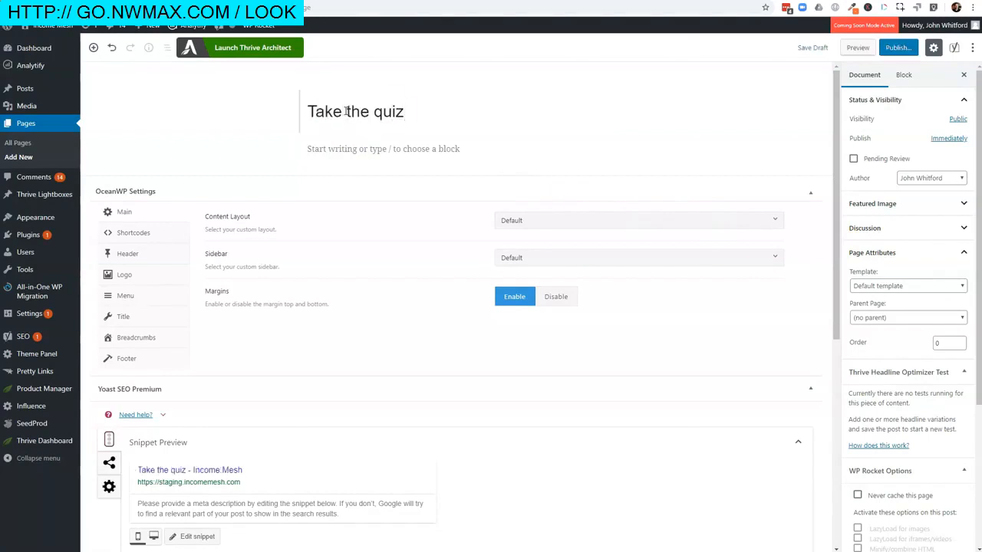
pyautogui.click(899, 48)
pyautogui.click(906, 48)
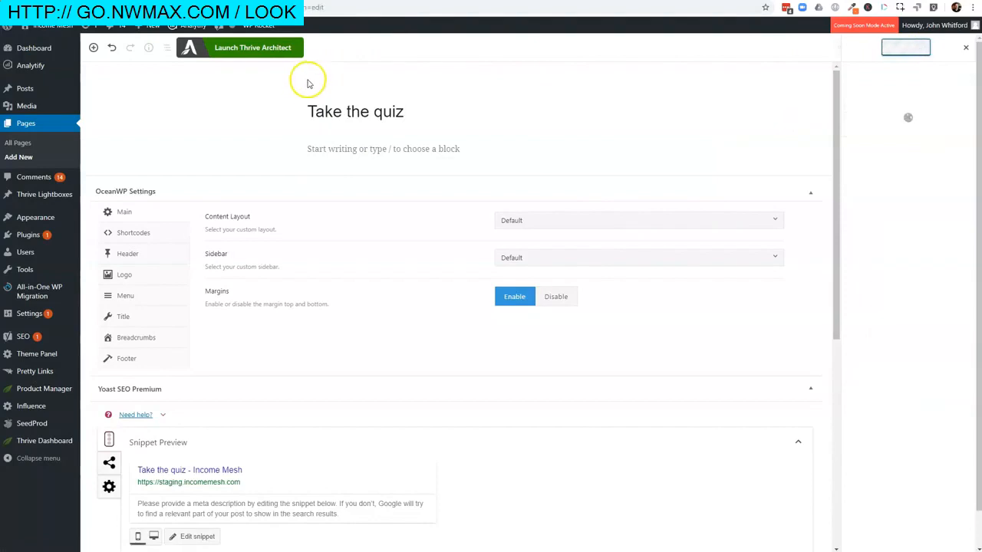
pyautogui.click(259, 52)
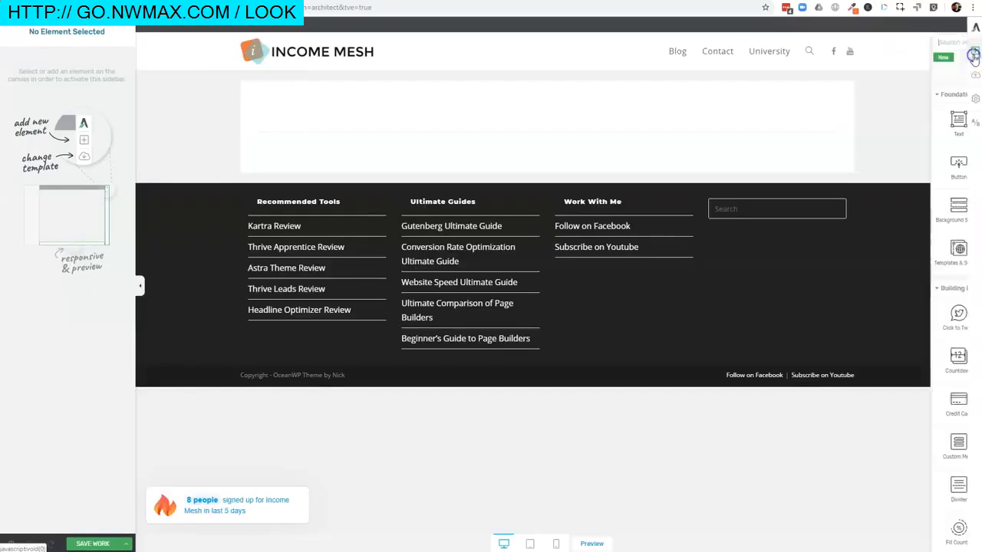
# Step: Add a Quiz element to the page's content area and choose the Bucket Segmentation quiz for it
pyautogui.write('quiz')
pyautogui.click(882, 130)
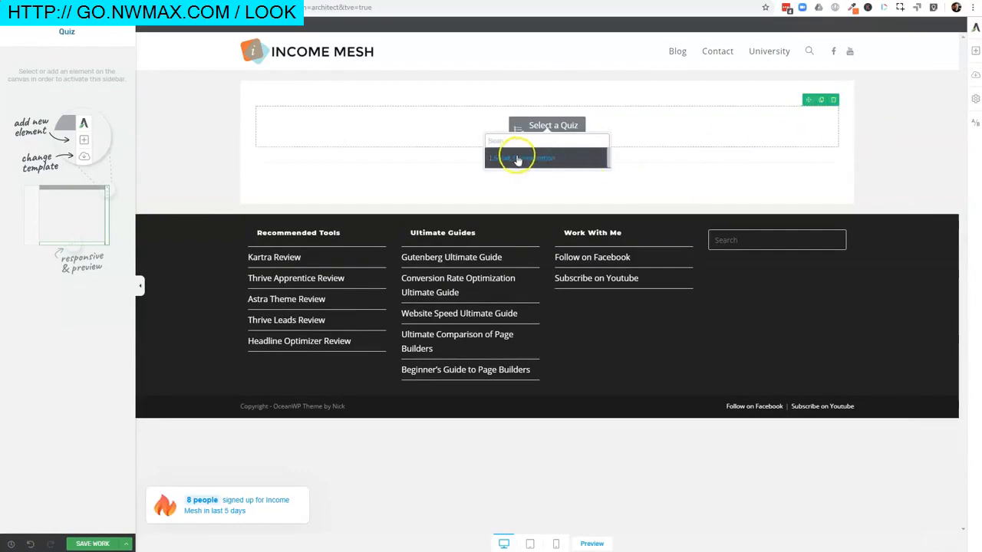
pyautogui.click(535, 156)
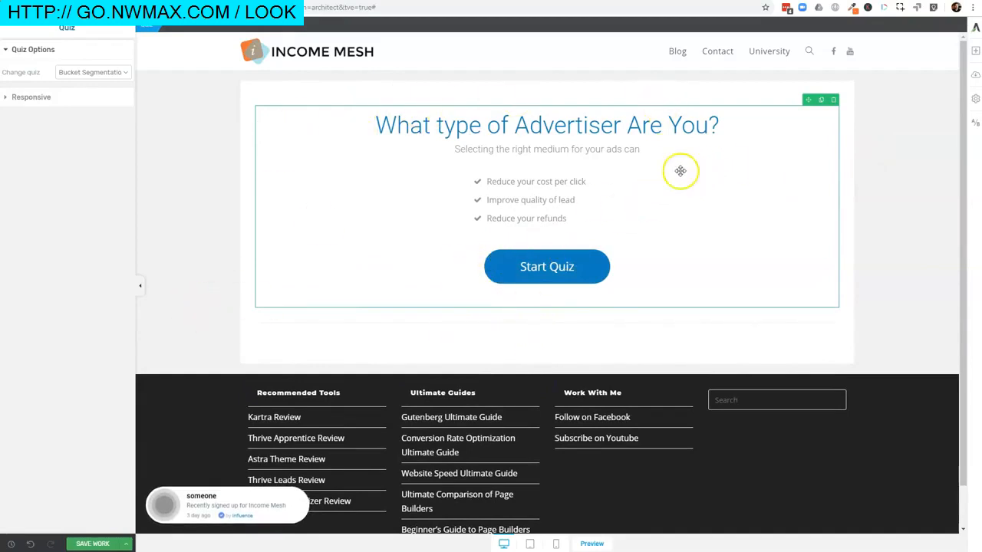
# Step: Apply the "Blank Page – Boxed" landing page template to the page and delete its example paragraph
pyautogui.click(976, 76)
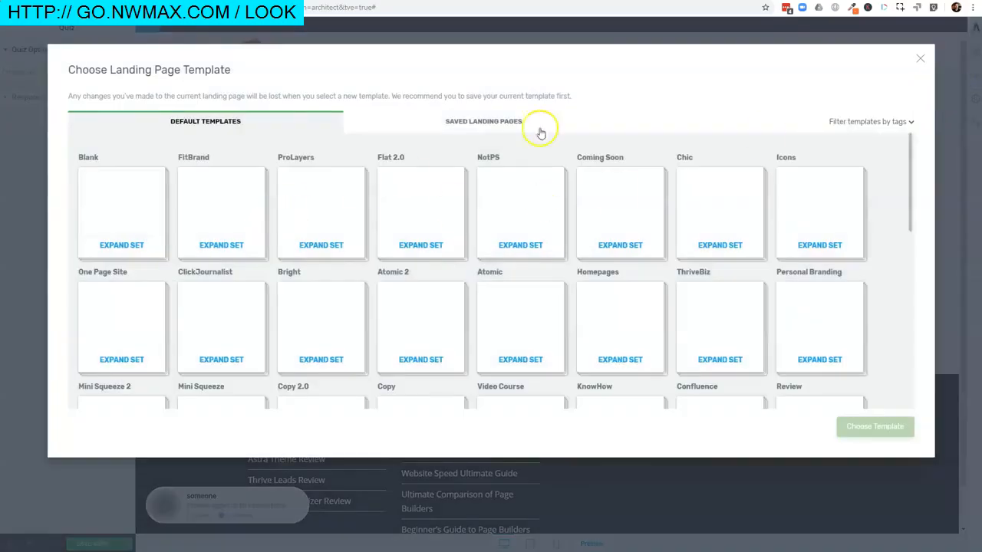
pyautogui.click(920, 59)
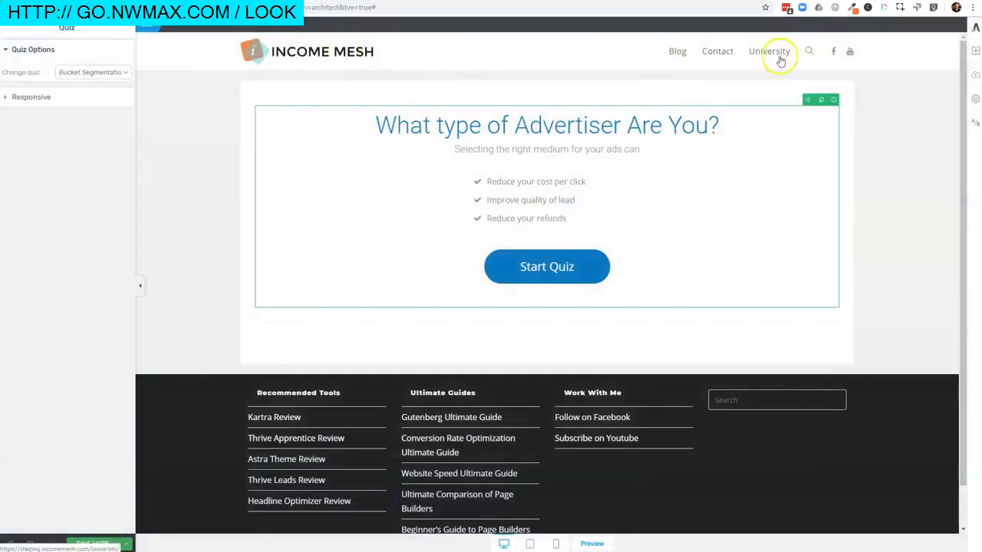
pyautogui.click(976, 80)
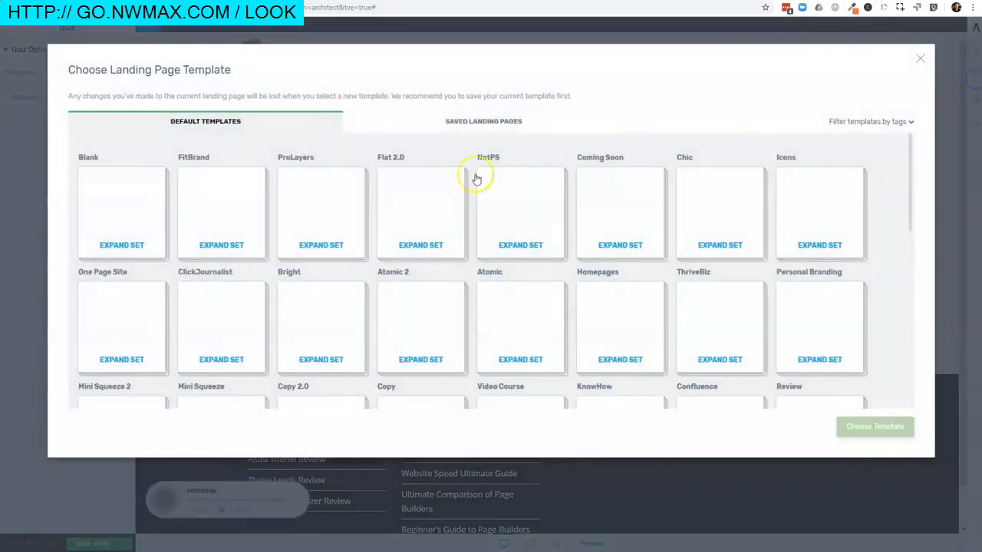
pyautogui.click(114, 204)
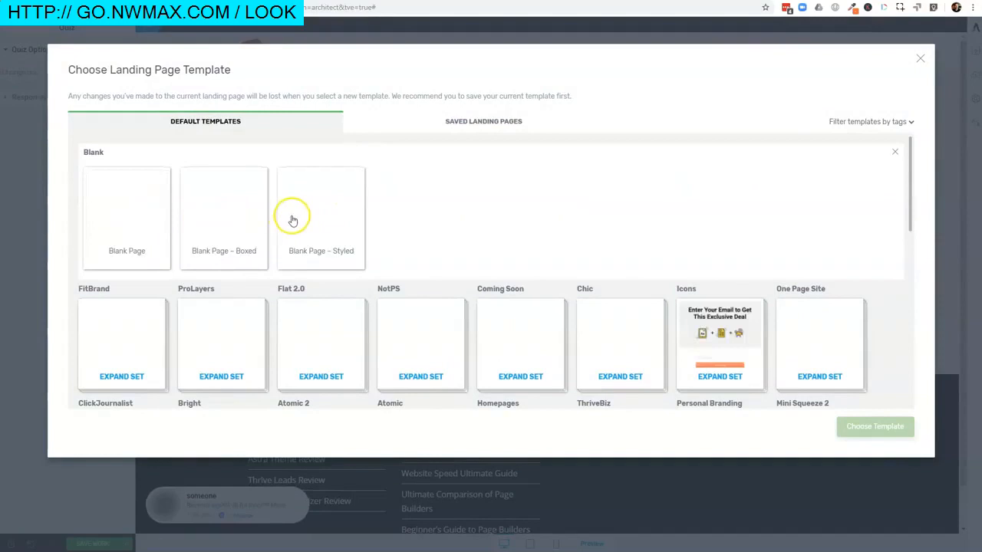
pyautogui.click(214, 220)
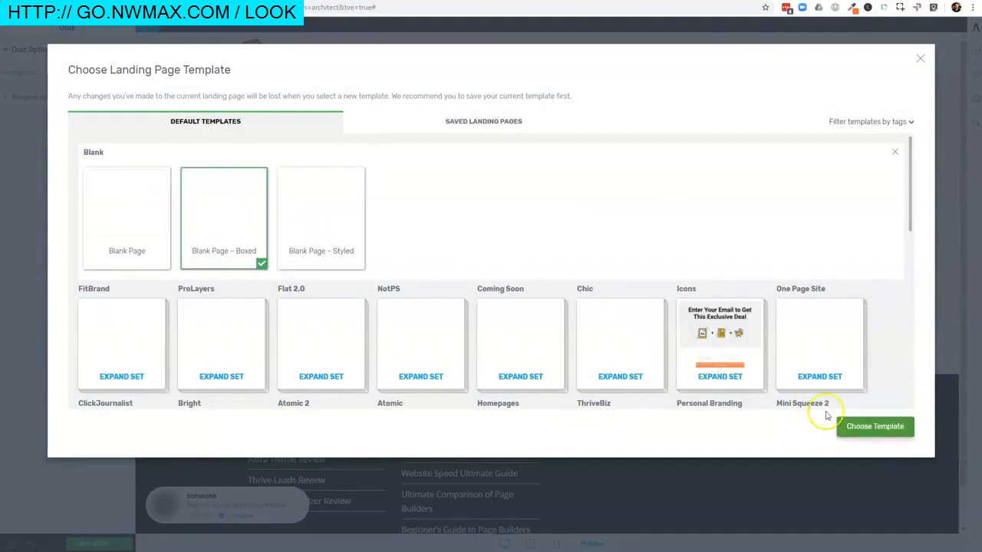
pyautogui.click(871, 436)
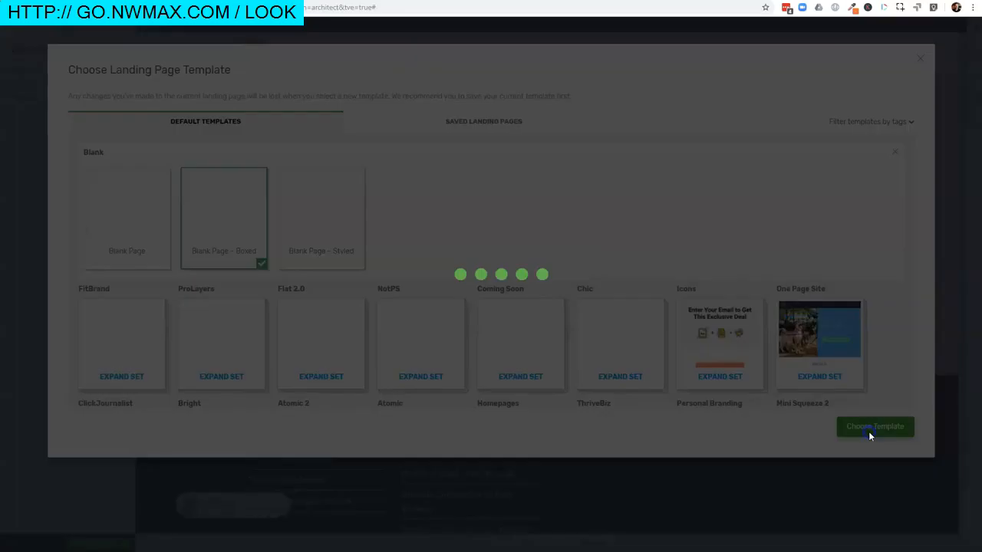
pyautogui.click(801, 72)
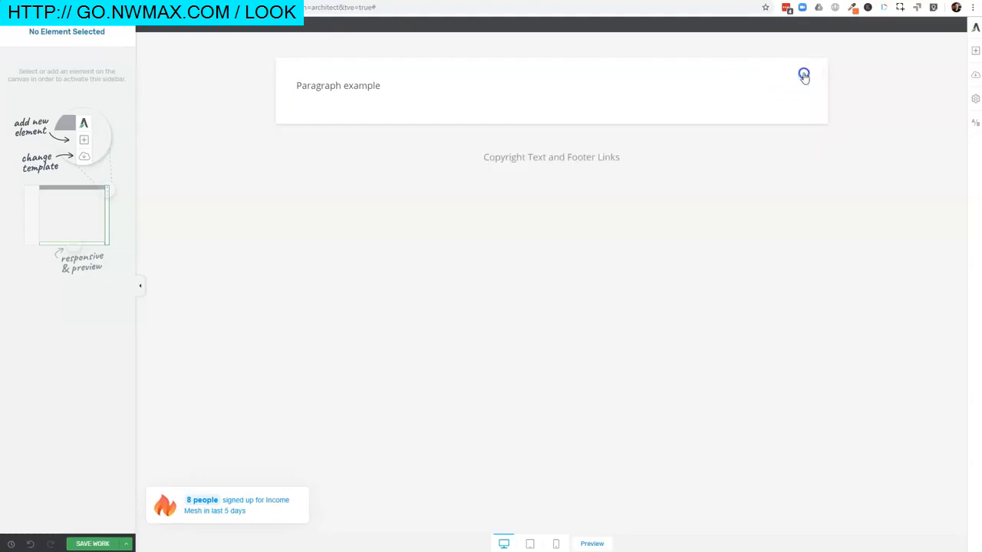
pyautogui.click(801, 74)
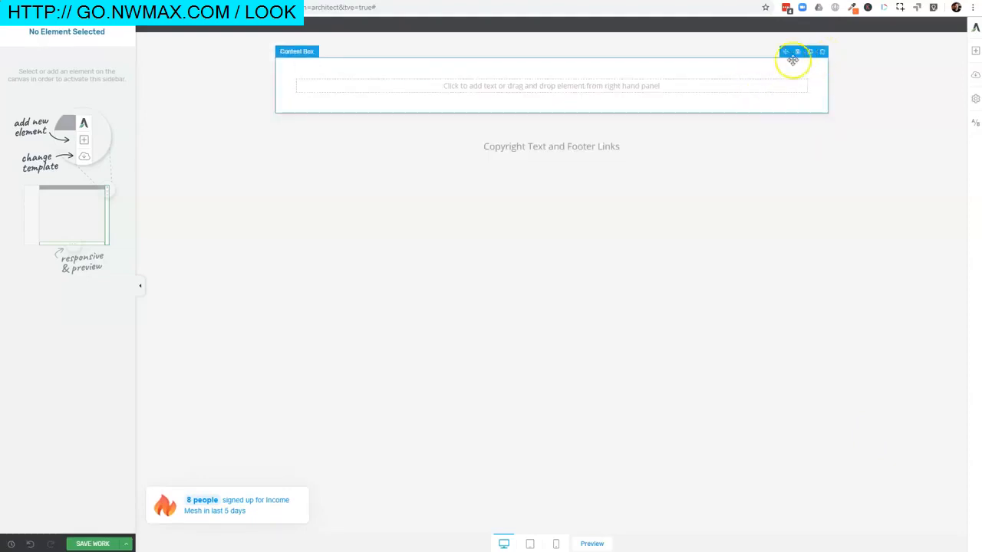
# Step: Insert a Quiz element with the Bucket Segmentation quiz into the page's content box, then save and exit the editor
pyautogui.click(975, 50)
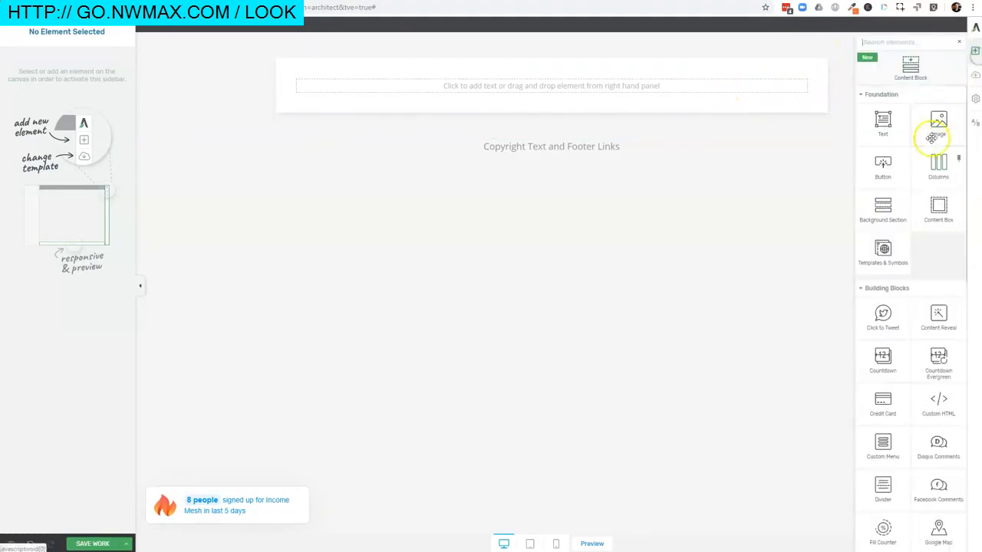
pyautogui.write('quiz')
pyautogui.moveTo(883, 131); pyautogui.dragTo(793, 125)
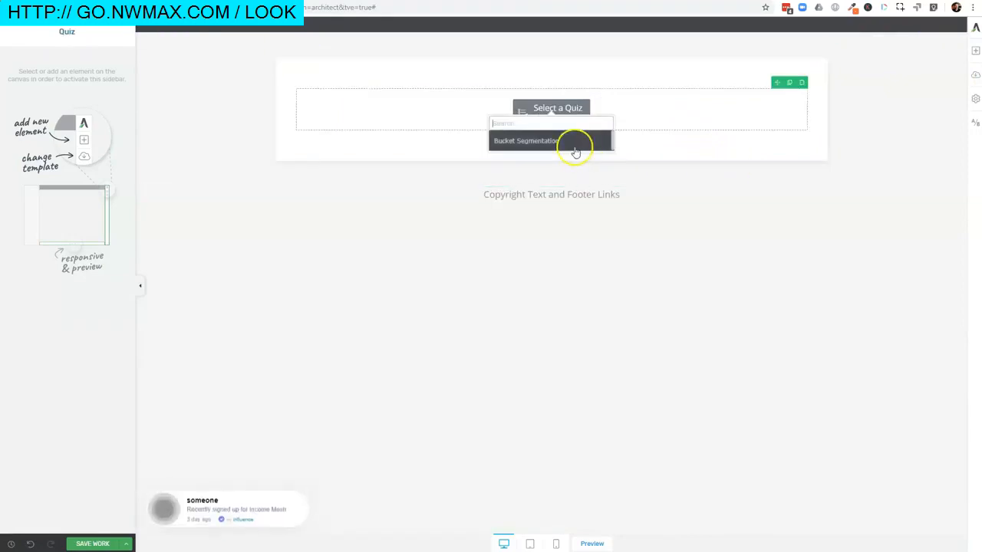
pyautogui.click(575, 142)
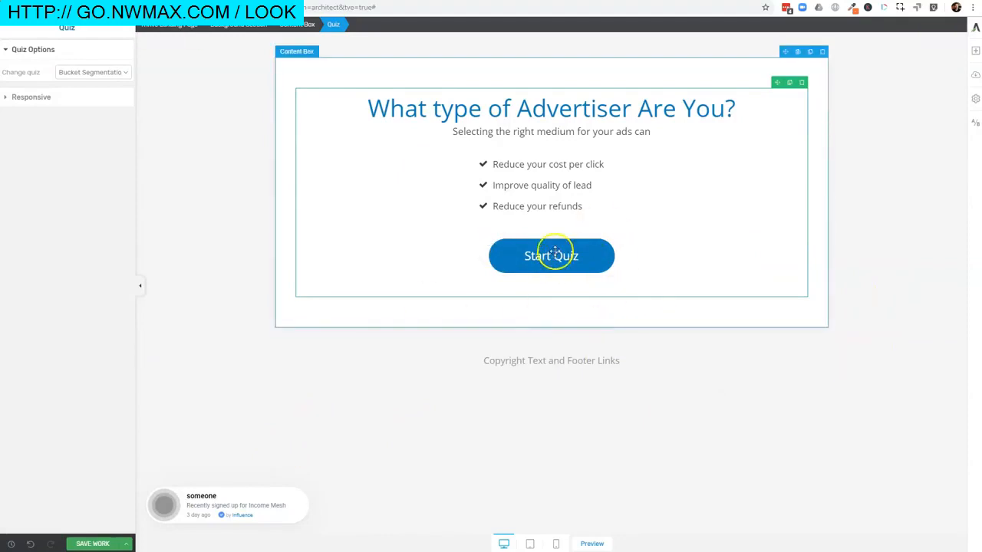
pyautogui.click(126, 544)
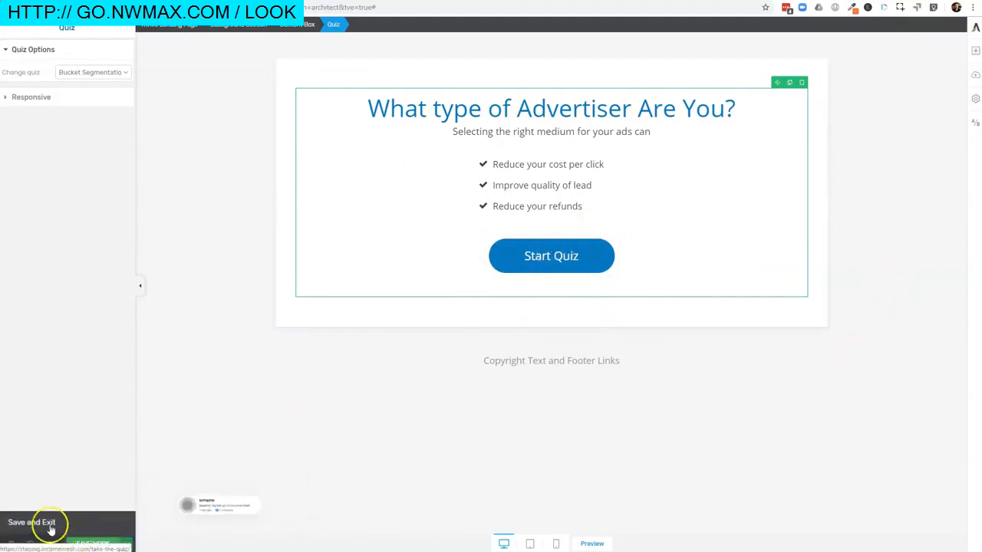
pyautogui.click(51, 528)
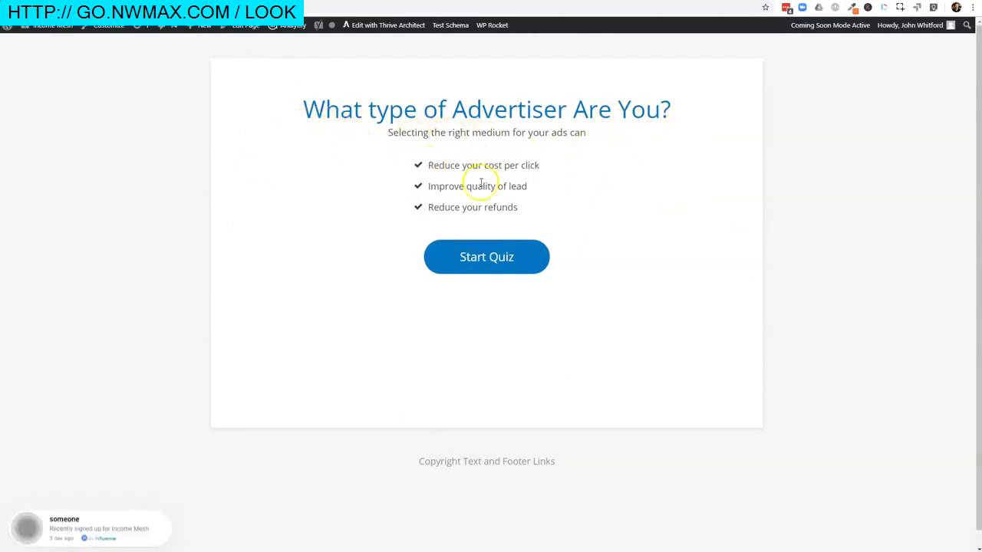
# Step: Start the quiz on the live page and answer the questions with "18-30", "Videos" and "$20-100"
pyautogui.doubleClick(444, 165)
pyautogui.moveTo(491, 174); pyautogui.dragTo(548, 206)
pyautogui.click(548, 206)
pyautogui.click(476, 257)
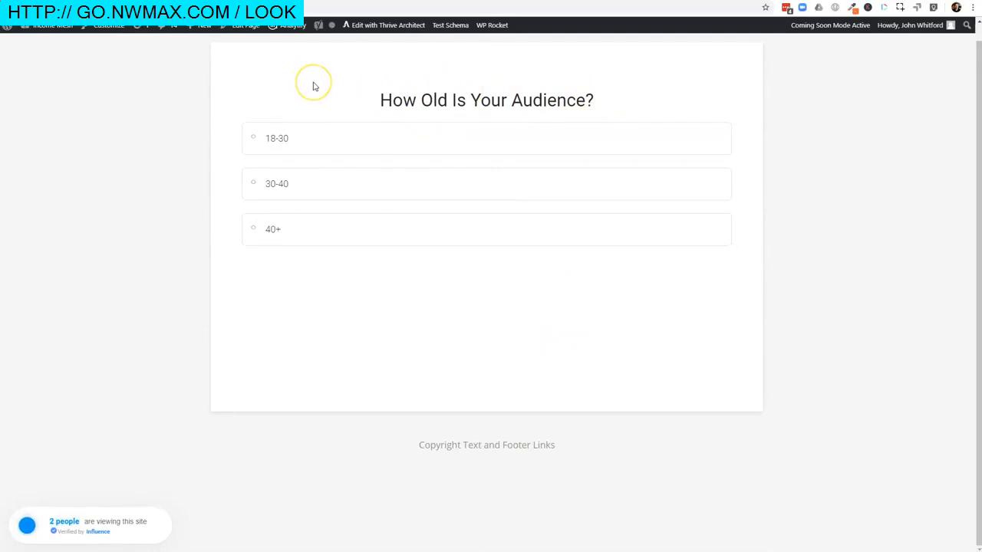
pyautogui.click(344, 139)
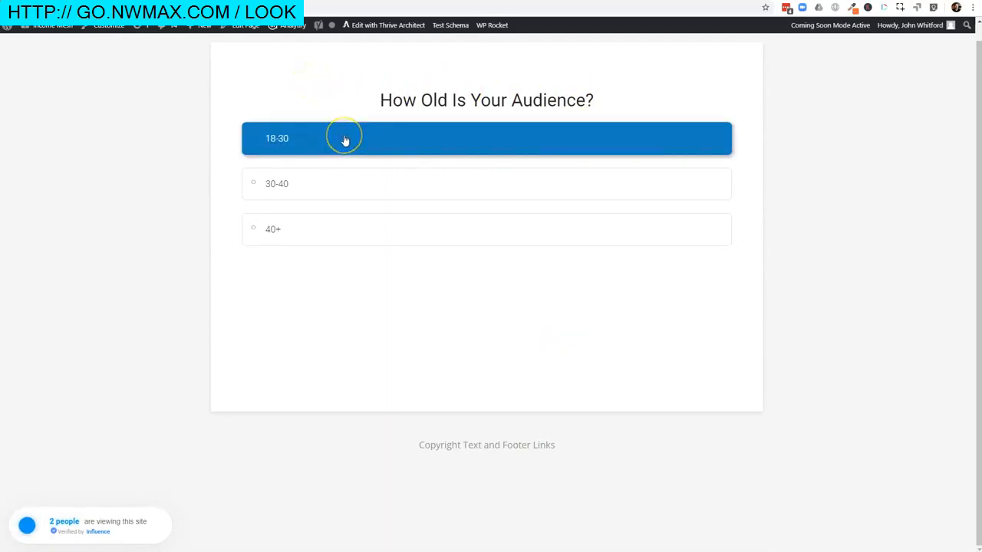
pyautogui.click(348, 141)
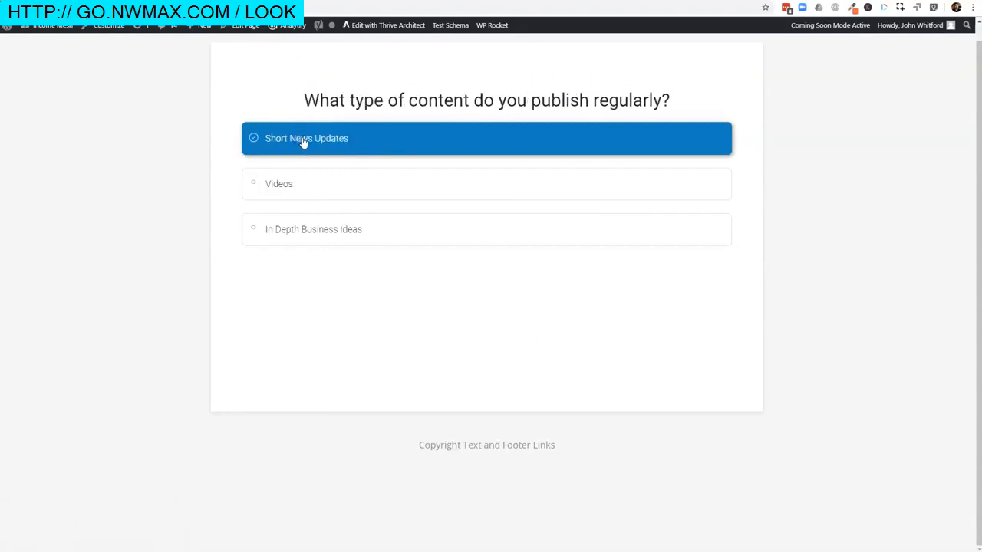
pyautogui.click(328, 189)
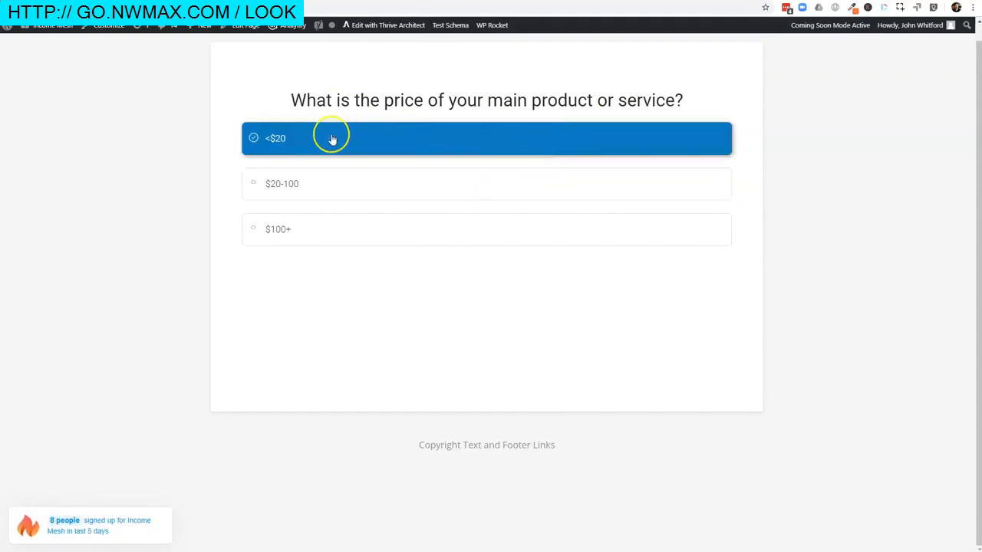
pyautogui.click(307, 189)
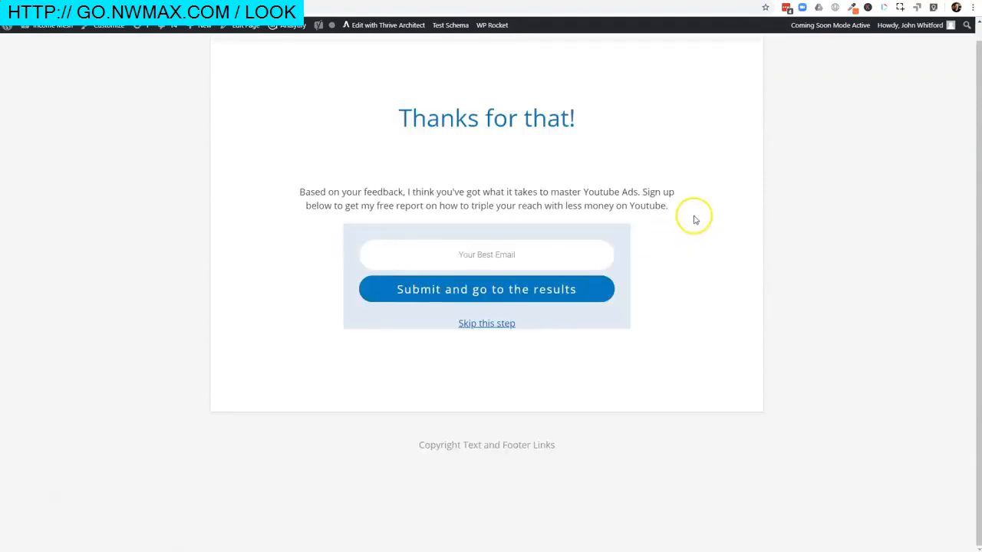
# Step: Copy the temporary e-mail address from EmailFake and submit it in the quiz's Youtube Ads opt-in form
pyautogui.moveTo(579, 196); pyautogui.dragTo(647, 193)
pyautogui.click(647, 193)
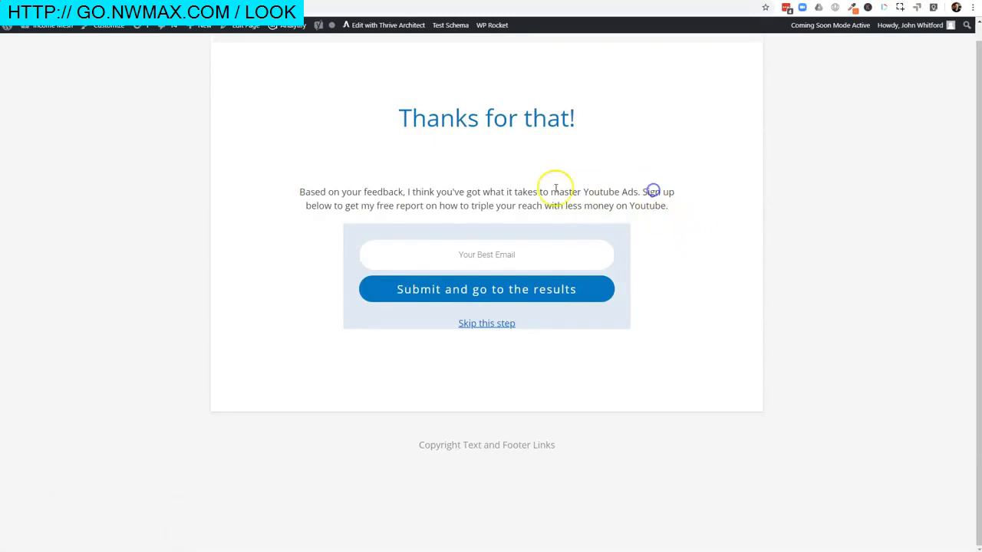
pyautogui.moveTo(585, 192); pyautogui.dragTo(642, 195)
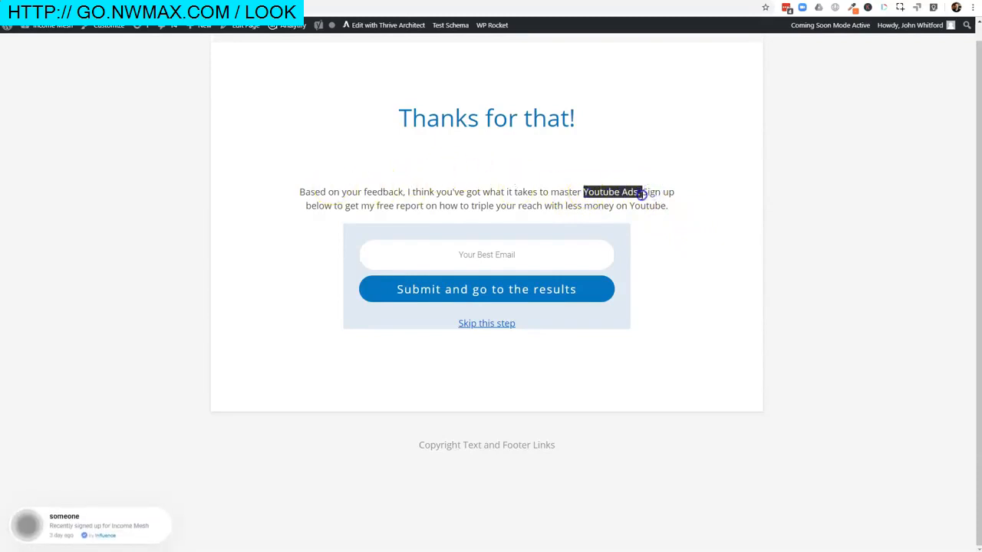
pyautogui.click(708, 281)
pyautogui.click(521, 260)
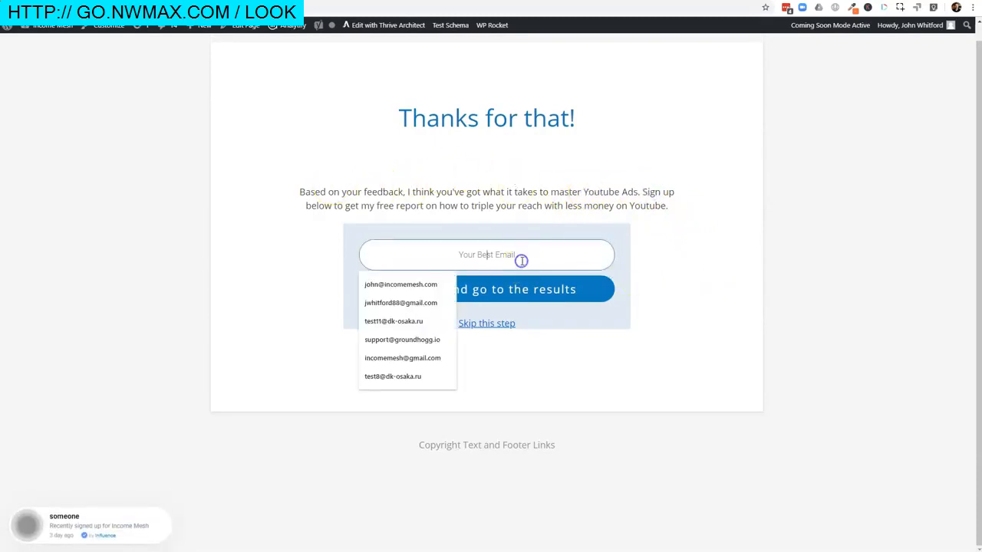
pyautogui.click(682, 267)
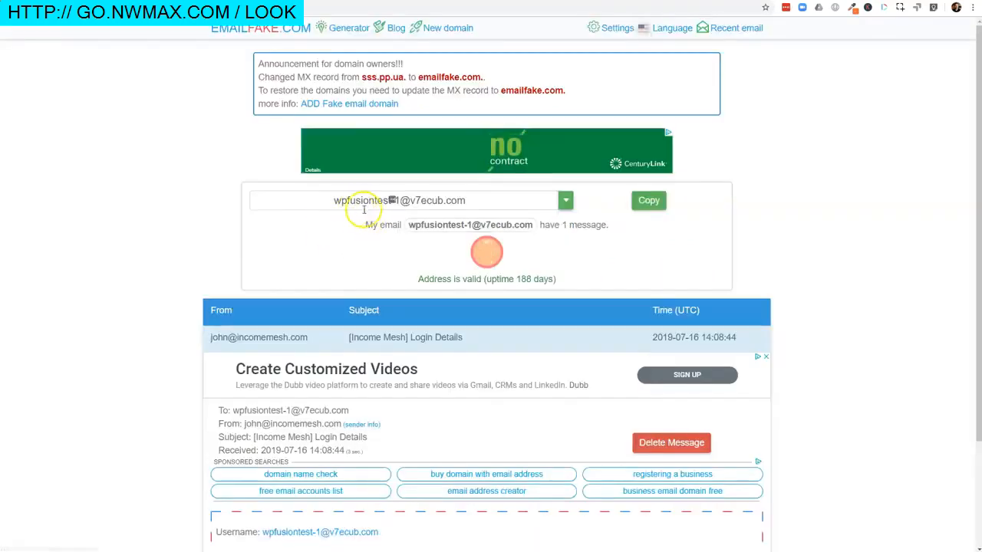
pyautogui.click(649, 202)
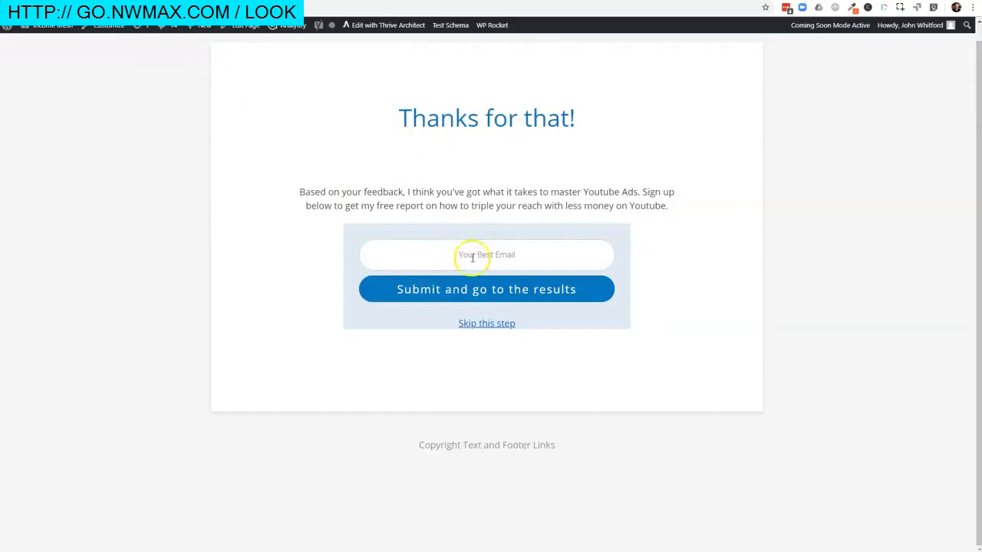
pyautogui.click(475, 257)
pyautogui.hotkey('ctrl', 'v')
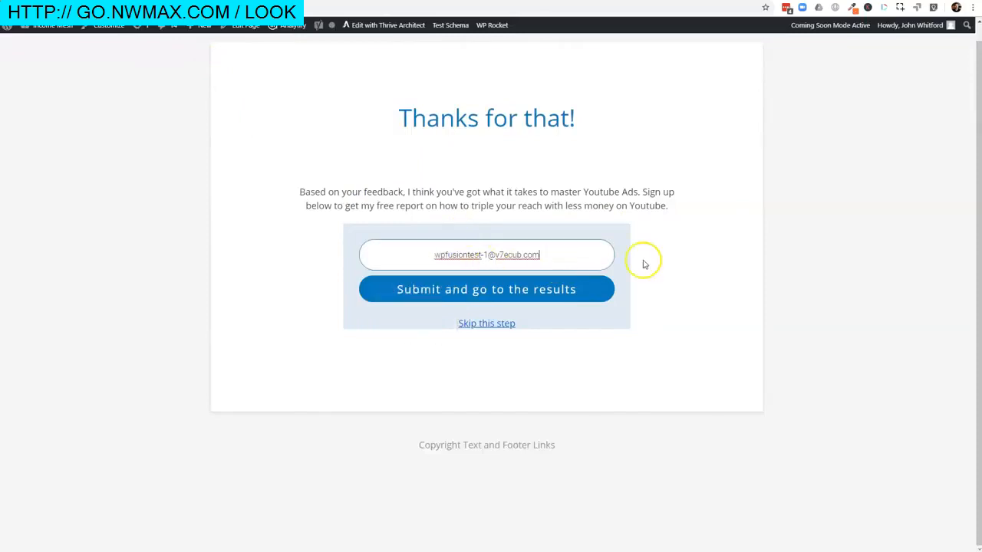
pyautogui.click(477, 291)
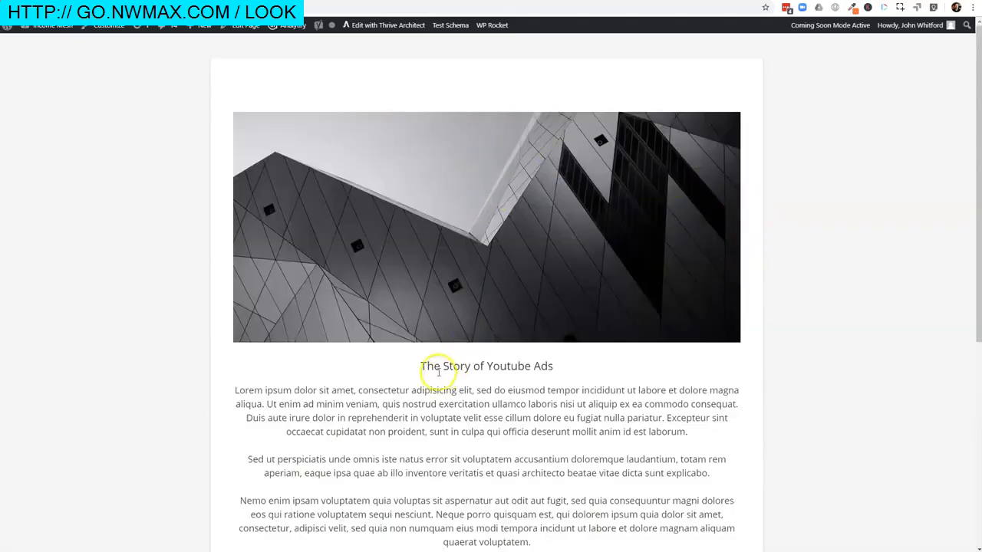
# Step: Review the Youtube Ads results page and open the new test subscriber's profile in MailerLite's Youtube Ads group
pyautogui.scroll(-5, 620, 344)
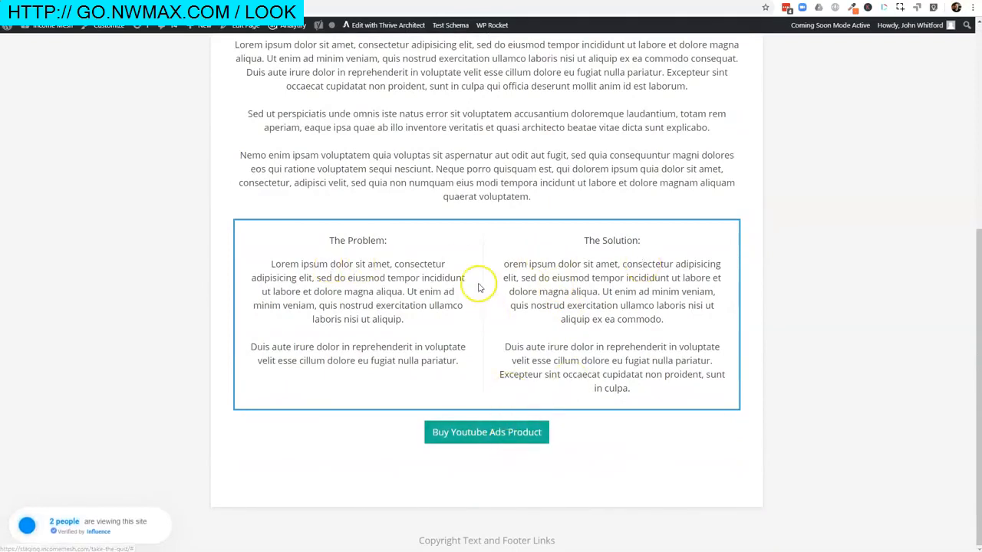
pyautogui.scroll(5, 658, 282)
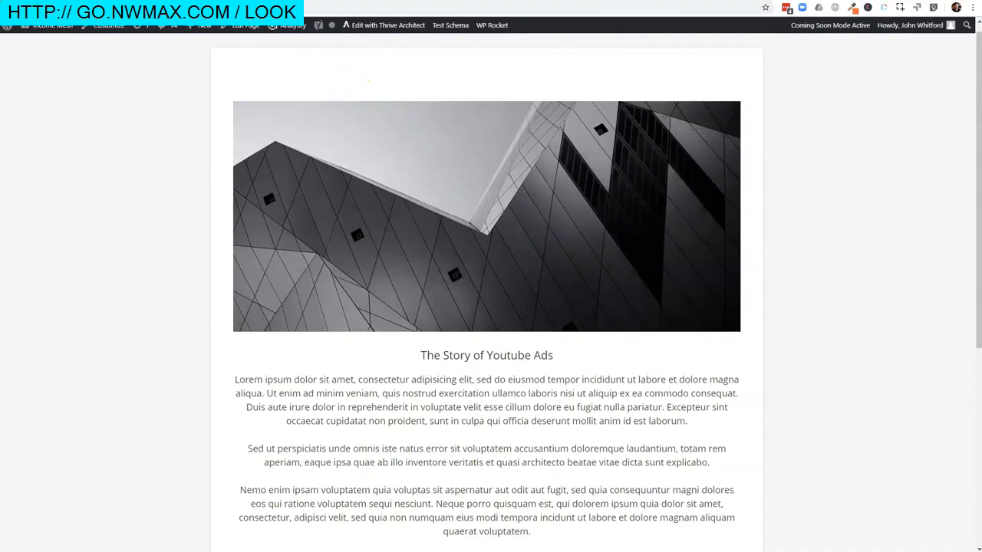
pyautogui.hotkey('ctrl', 'Tab')
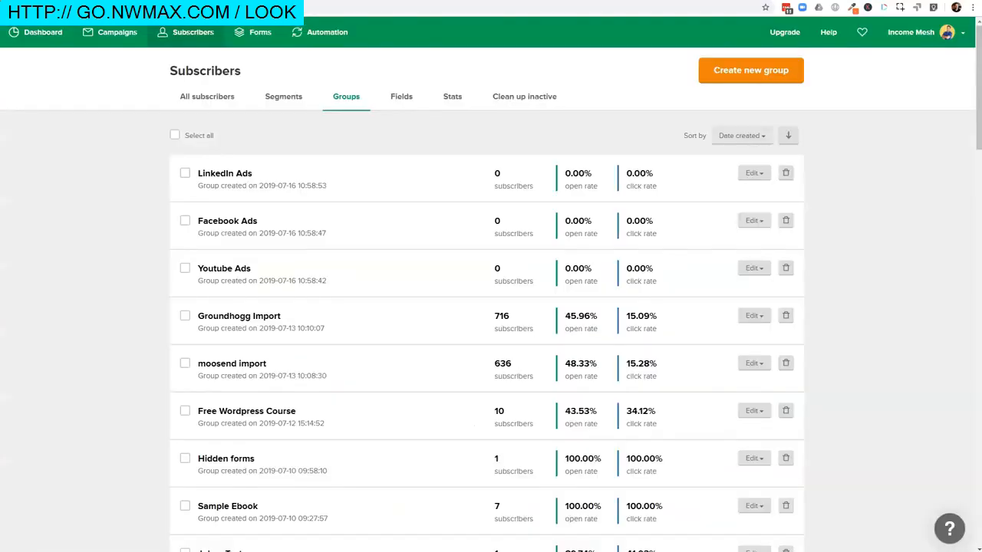
pyautogui.click(234, 267)
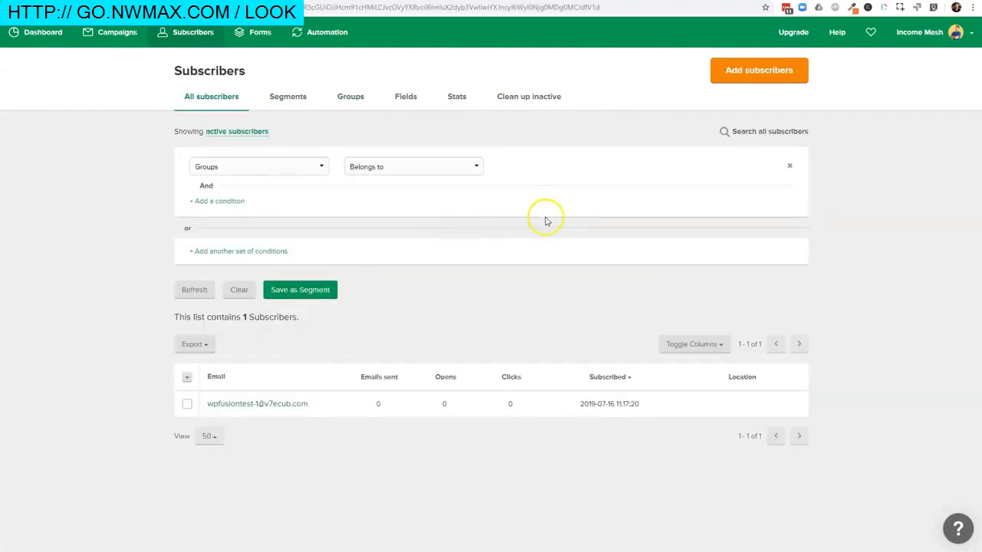
pyautogui.click(278, 411)
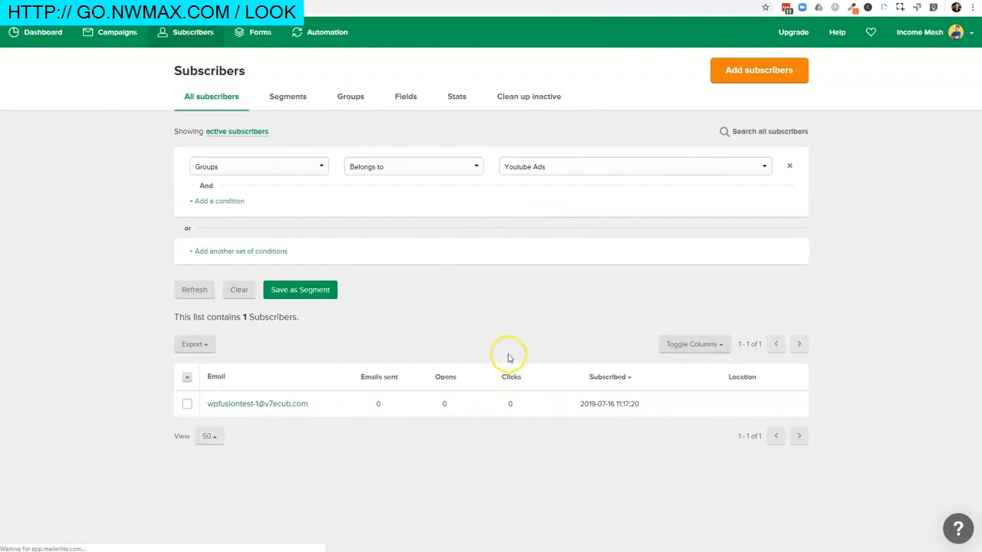
pyautogui.scroll(-2, 499, 340)
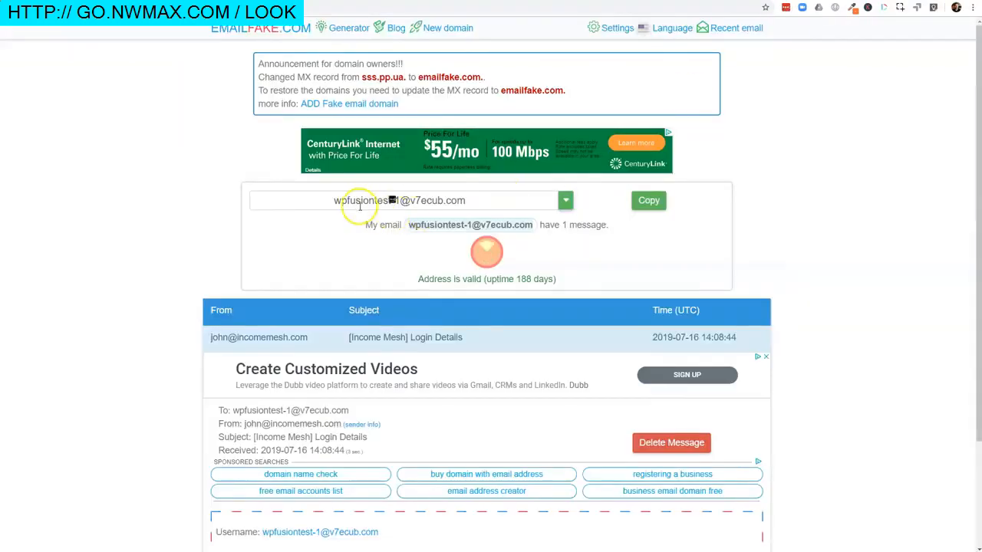
# Step: Change the EmailFake mailbox name to a LinkedIn test name and copy the new temporary address
pyautogui.doubleClick(359, 202)
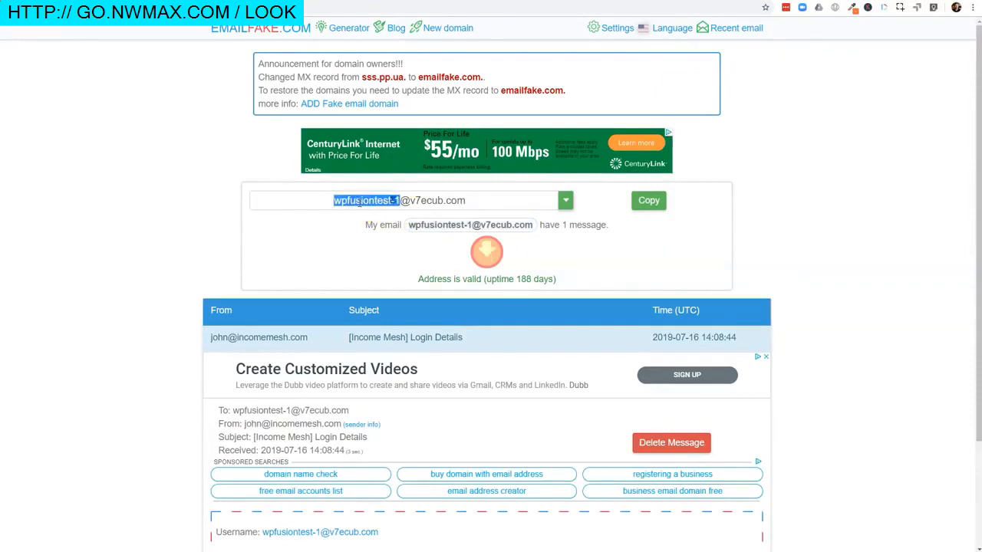
pyautogui.press('BackSpace')
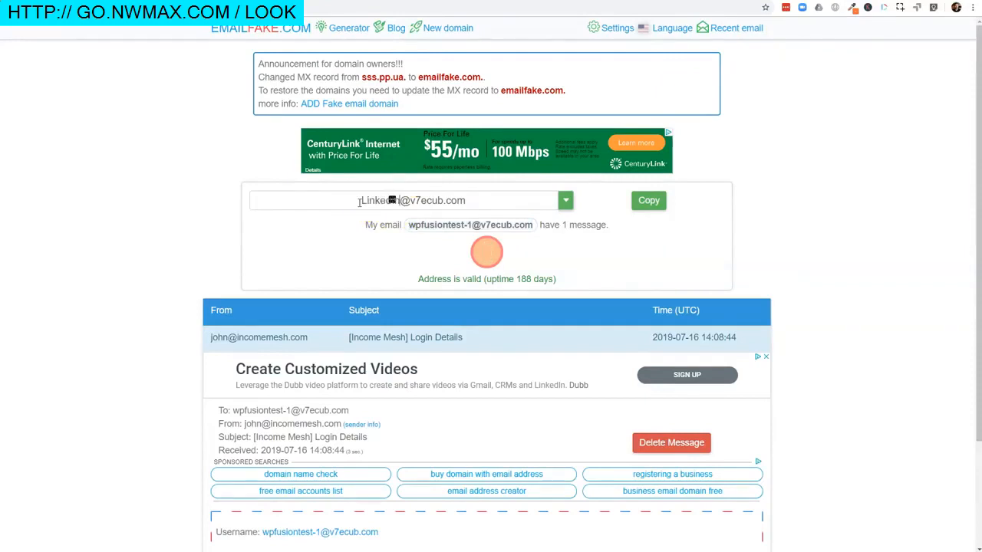
pyautogui.click(599, 226)
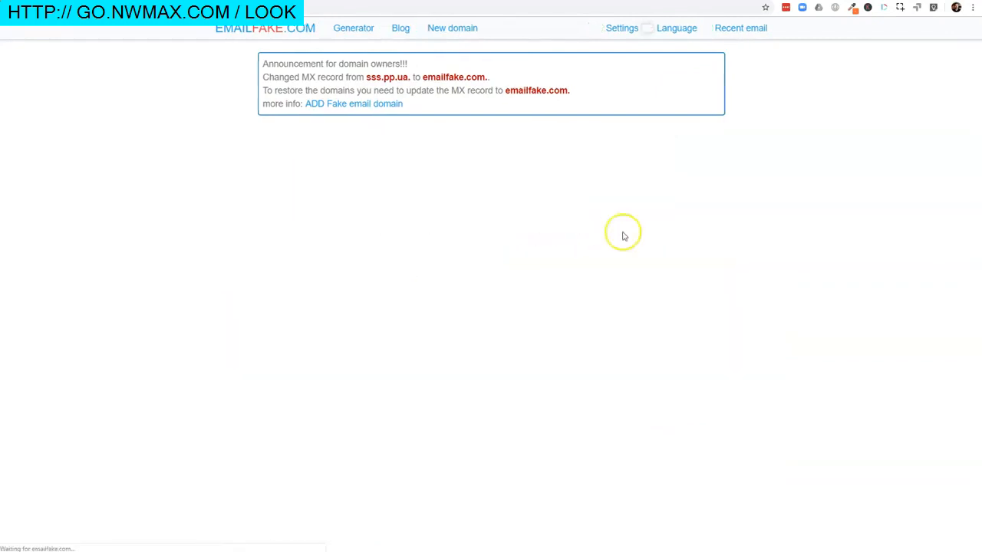
pyautogui.click(651, 239)
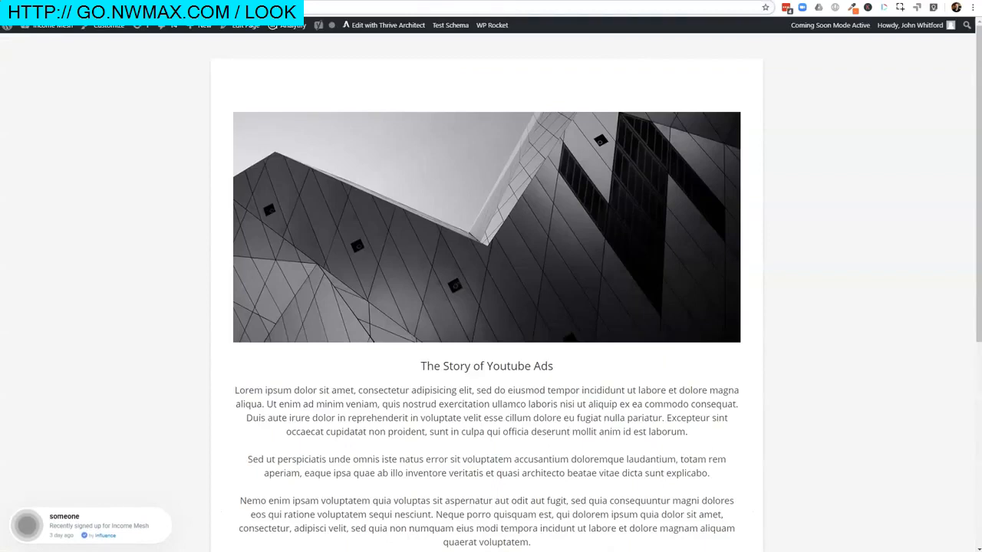
# Step: Reload the live quiz page, restart the quiz and answer all three questions, choosing "Videos" for content and "$100+" for price
pyautogui.press('Return')
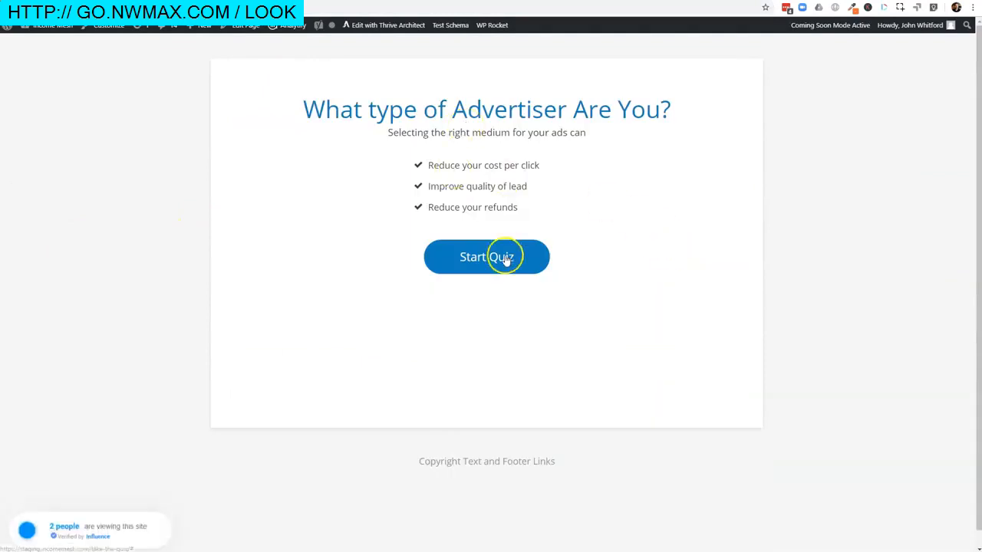
pyautogui.click(495, 259)
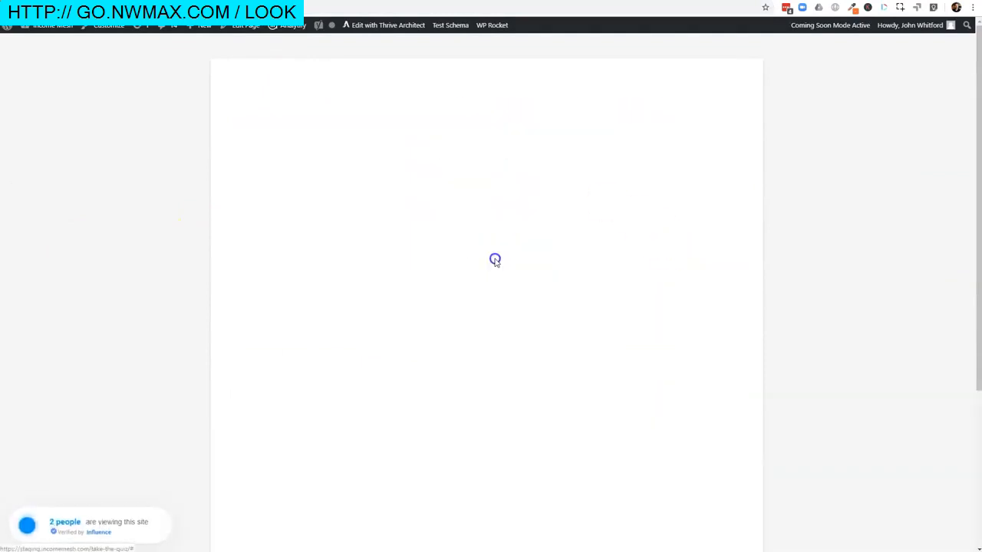
pyautogui.click(406, 222)
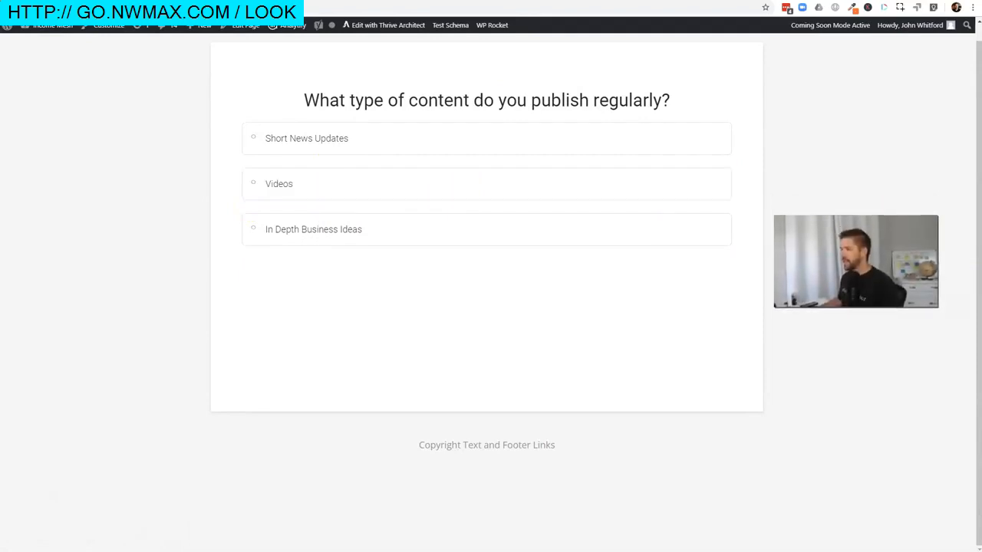
pyautogui.click(314, 193)
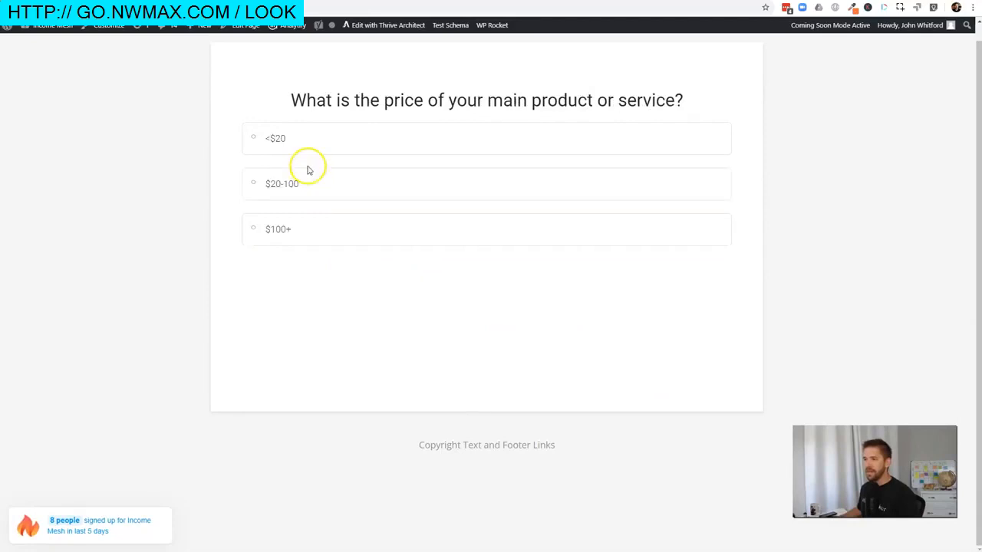
pyautogui.click(293, 231)
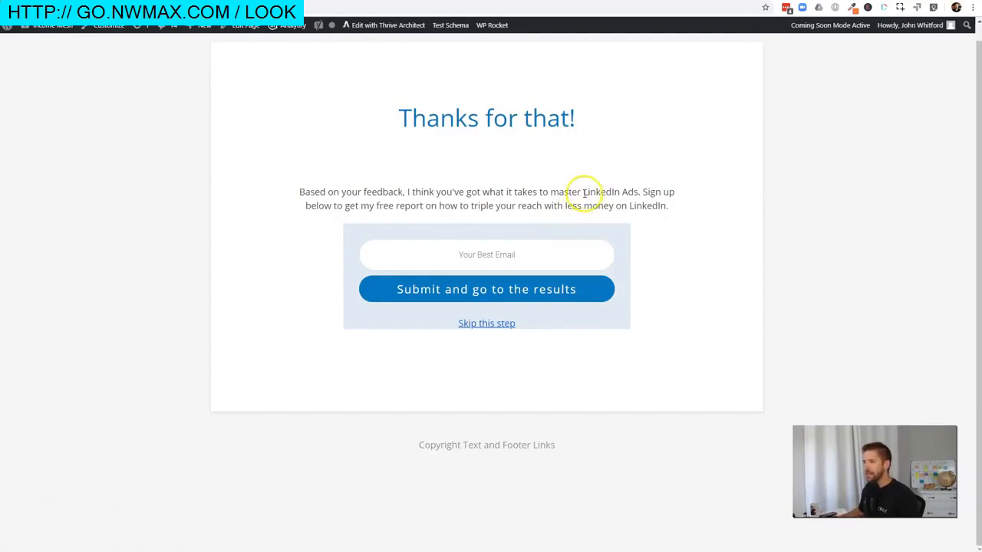
# Step: Submit the copied LinkedIn test e-mail address in the quiz's LinkedIn Ads opt-in form
pyautogui.moveTo(584, 193); pyautogui.dragTo(635, 192)
pyautogui.click(514, 246)
pyautogui.hotkey('ctrl', 'v')
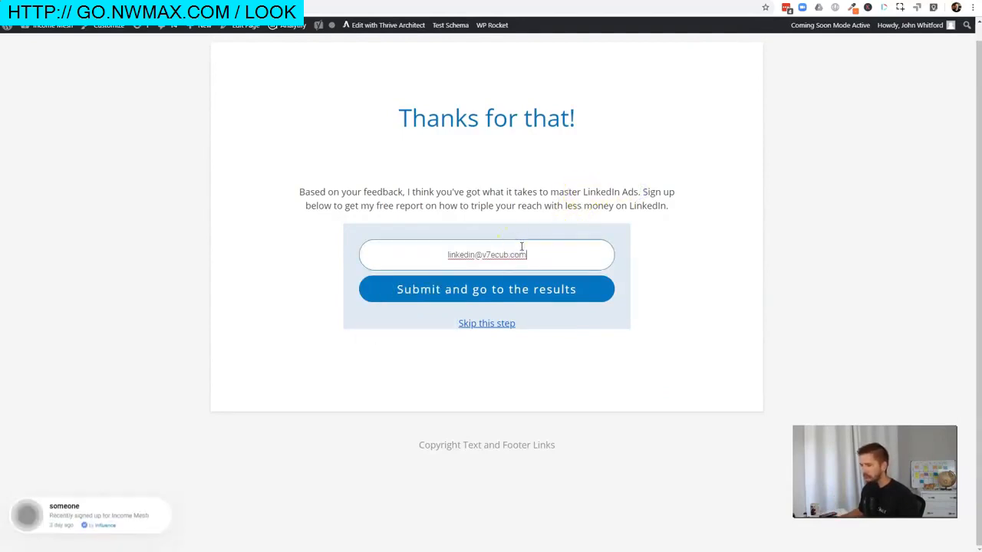
pyautogui.click(458, 294)
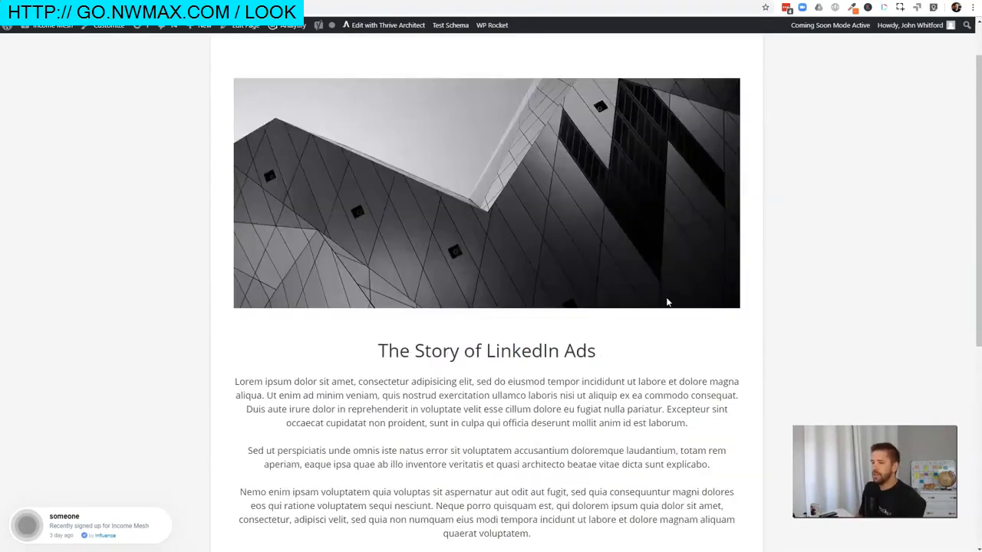
# Step: Review the LinkedIn Ads results page and open the LinkedIn Ads group in MailerLite to check its subscribers
pyautogui.scroll(-2, 548, 227)
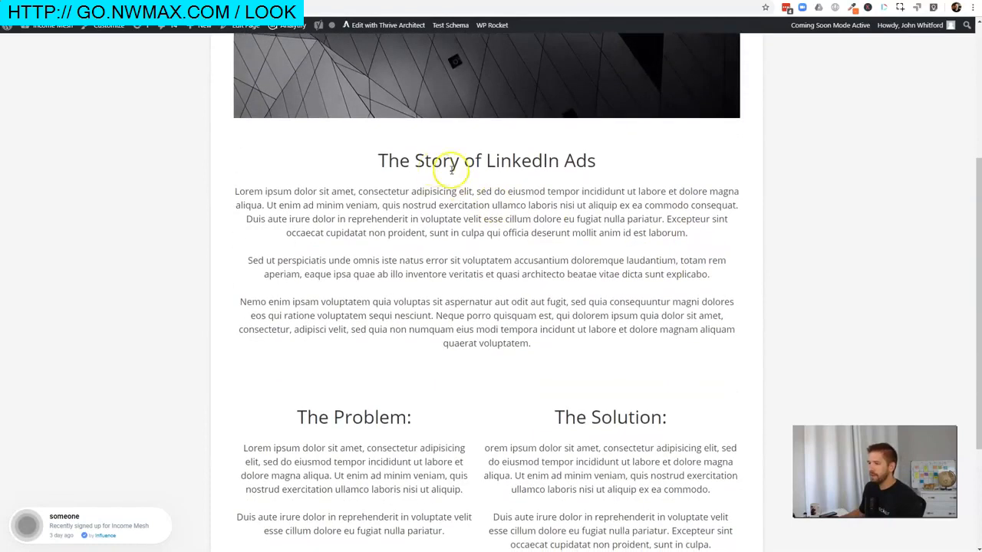
pyautogui.scroll(-3, 668, 166)
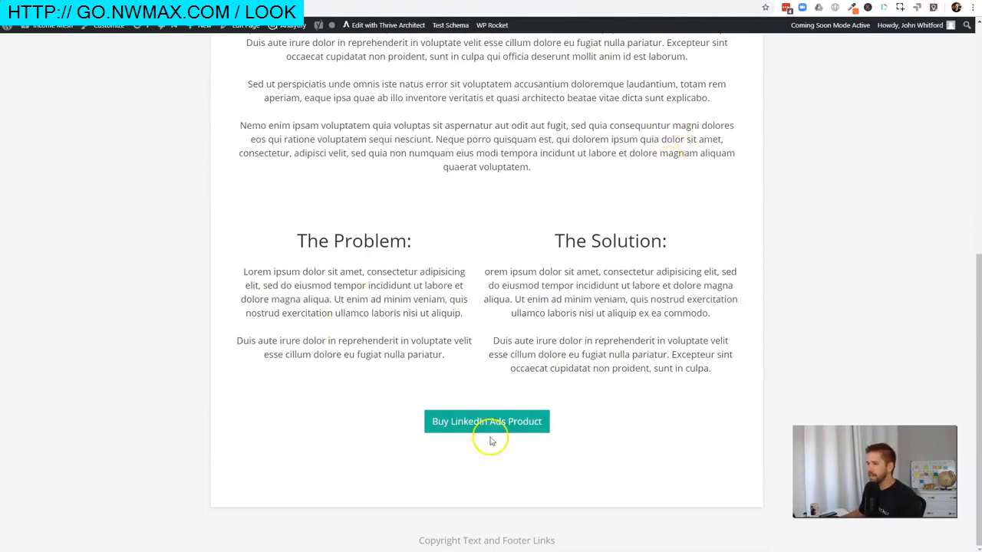
pyautogui.hotkey('ctrl', 'Tab')
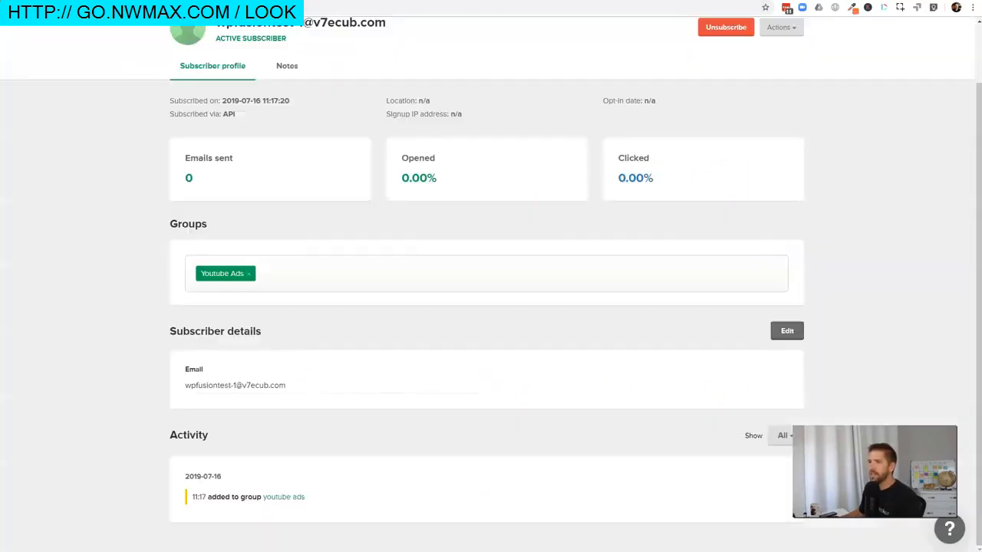
pyautogui.scroll(1, 153, 119)
pyautogui.click(194, 34)
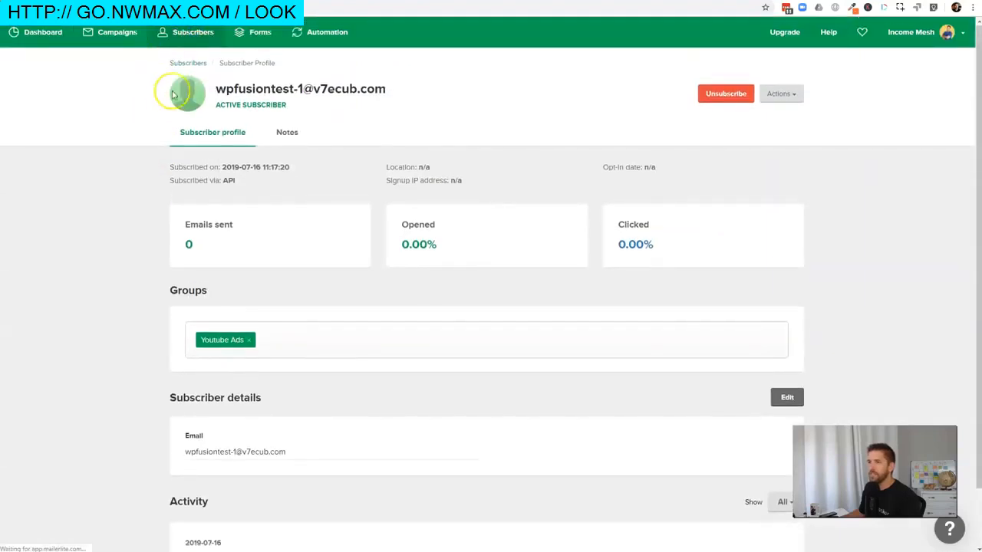
pyautogui.click(346, 98)
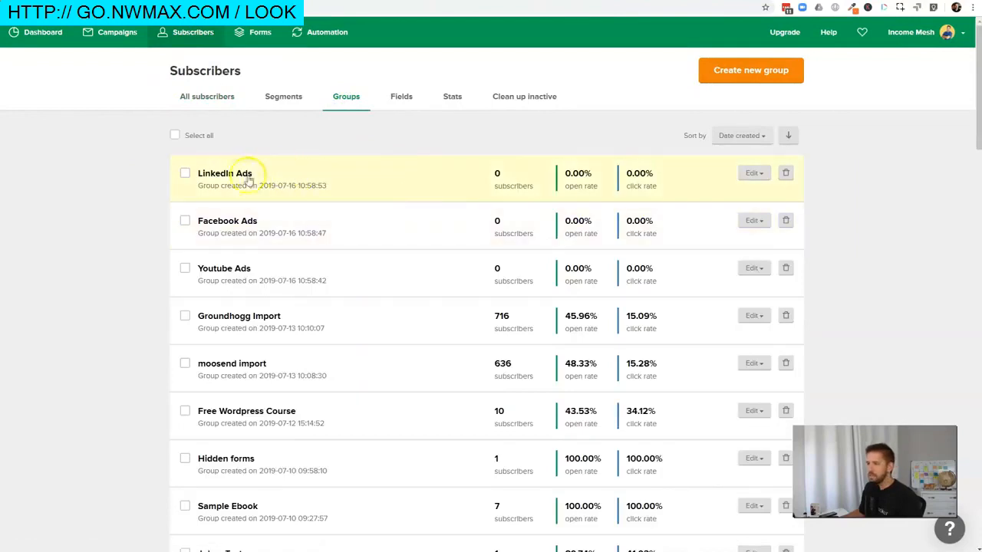
pyautogui.click(230, 175)
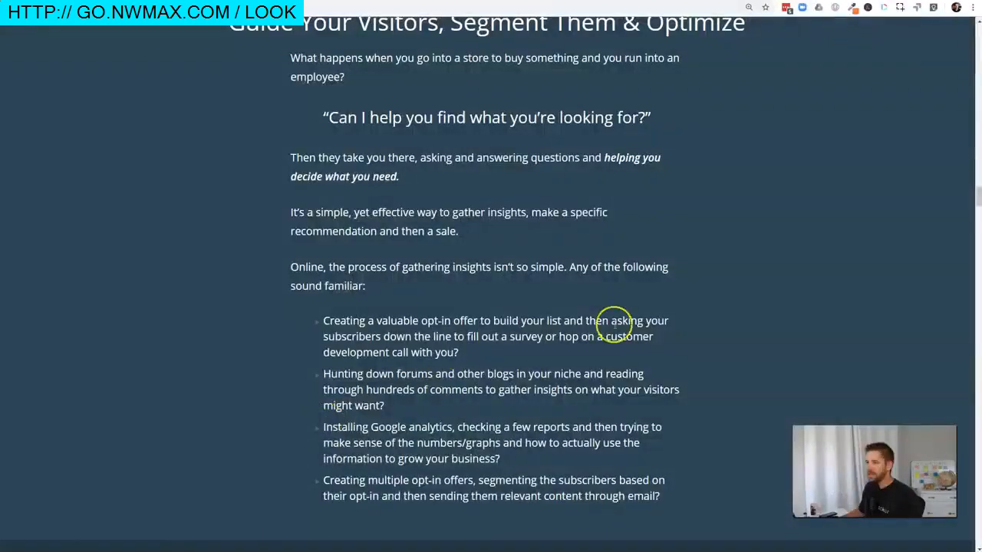
# Step: Examine the license pack options and the single site price on the quiz plugin's sales page
pyautogui.moveTo(975, 201); pyautogui.dragTo(974, 465)
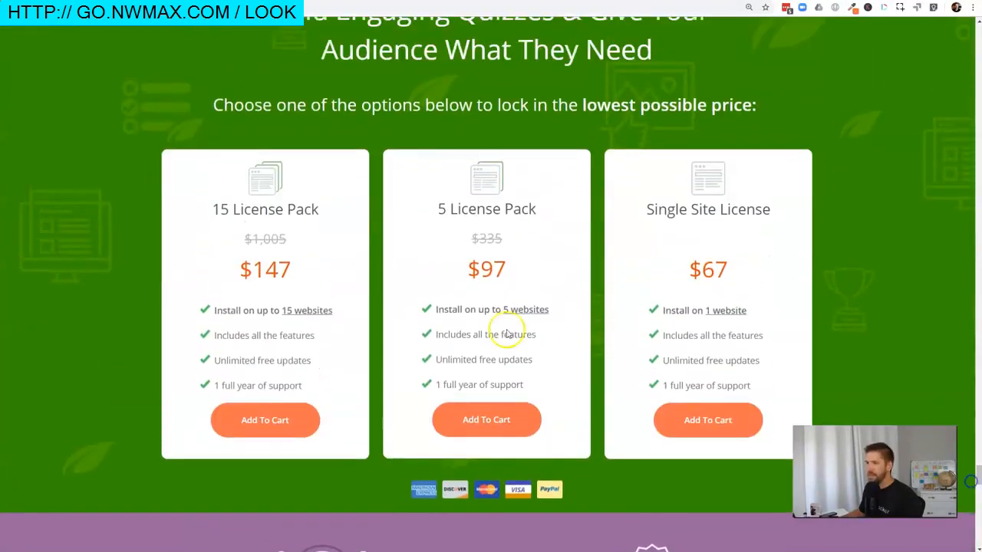
pyautogui.moveTo(741, 274); pyautogui.dragTo(701, 270)
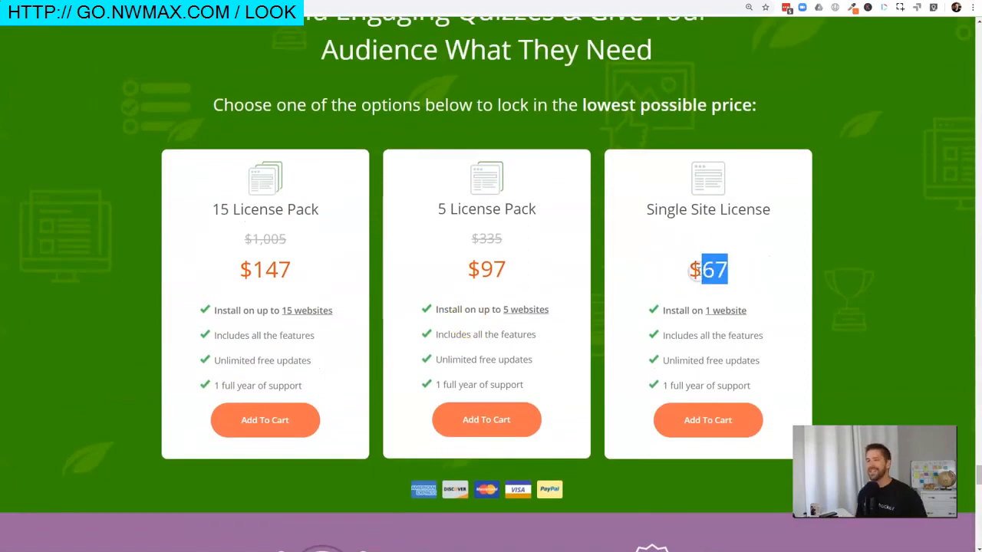